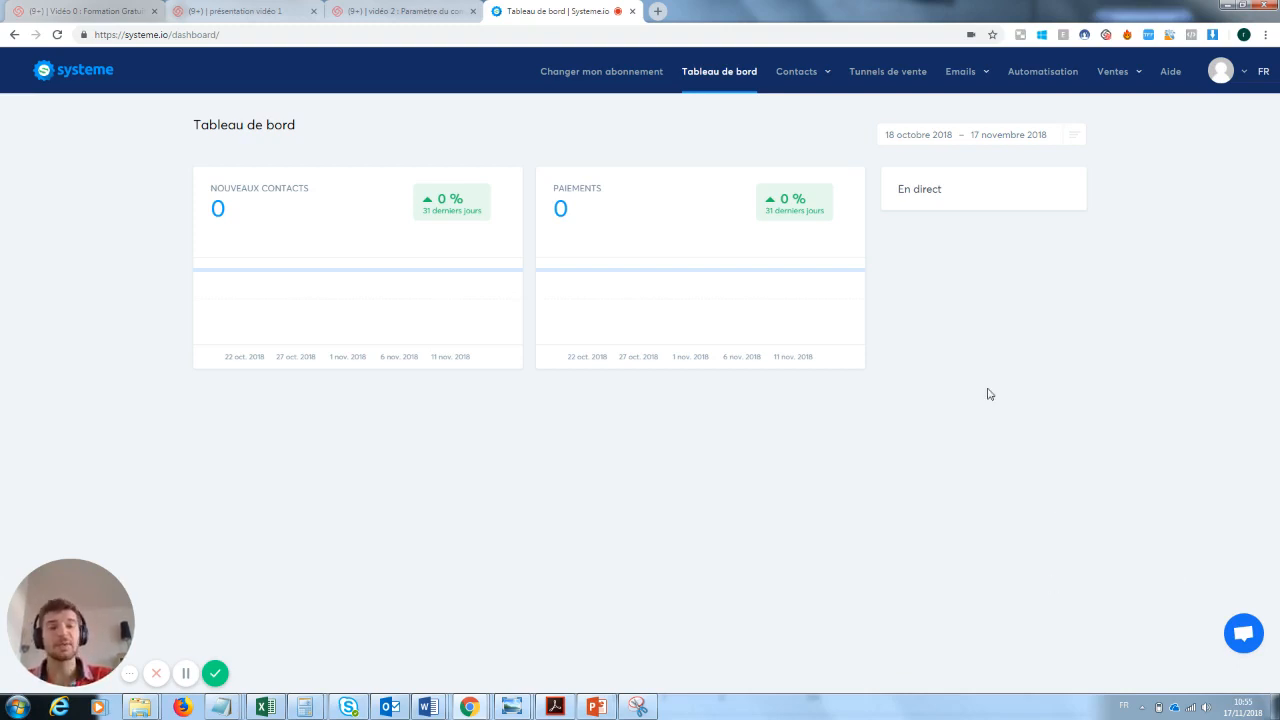
- Create a sales funnel named "Capture mail formation youtube" of the type "Construisez votre audience"
left_click(885, 74)
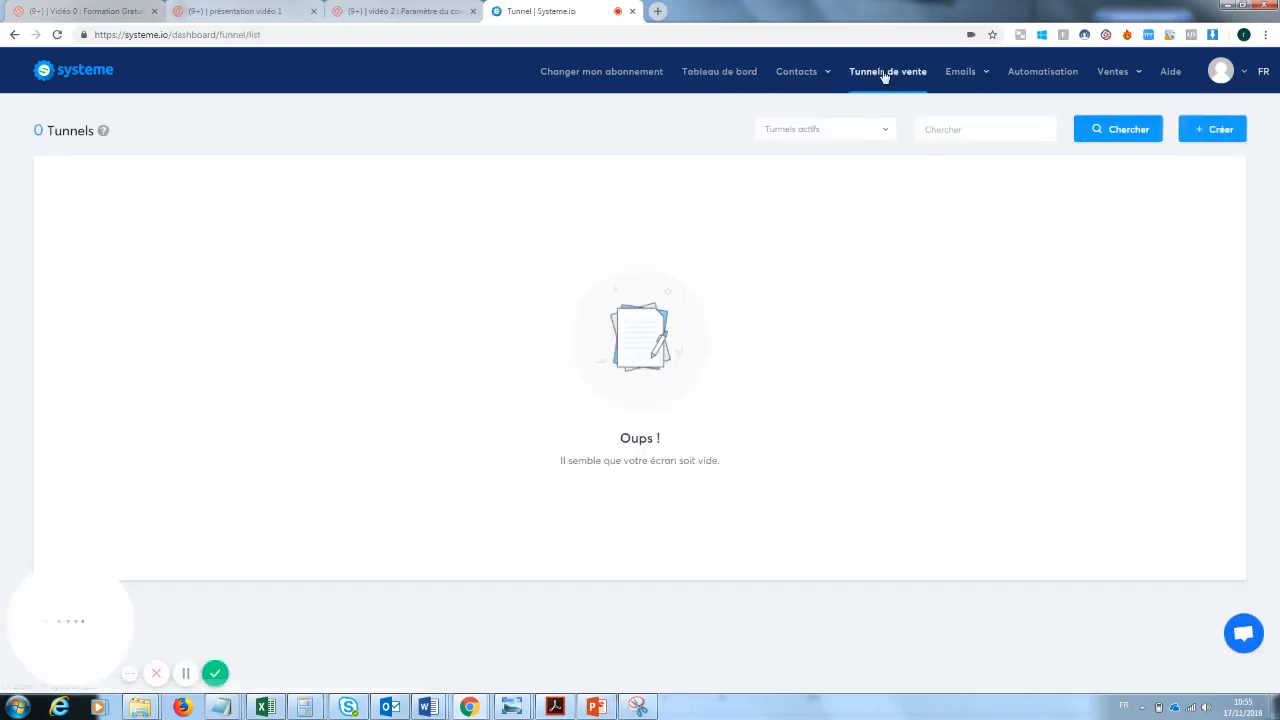
left_click(1215, 135)
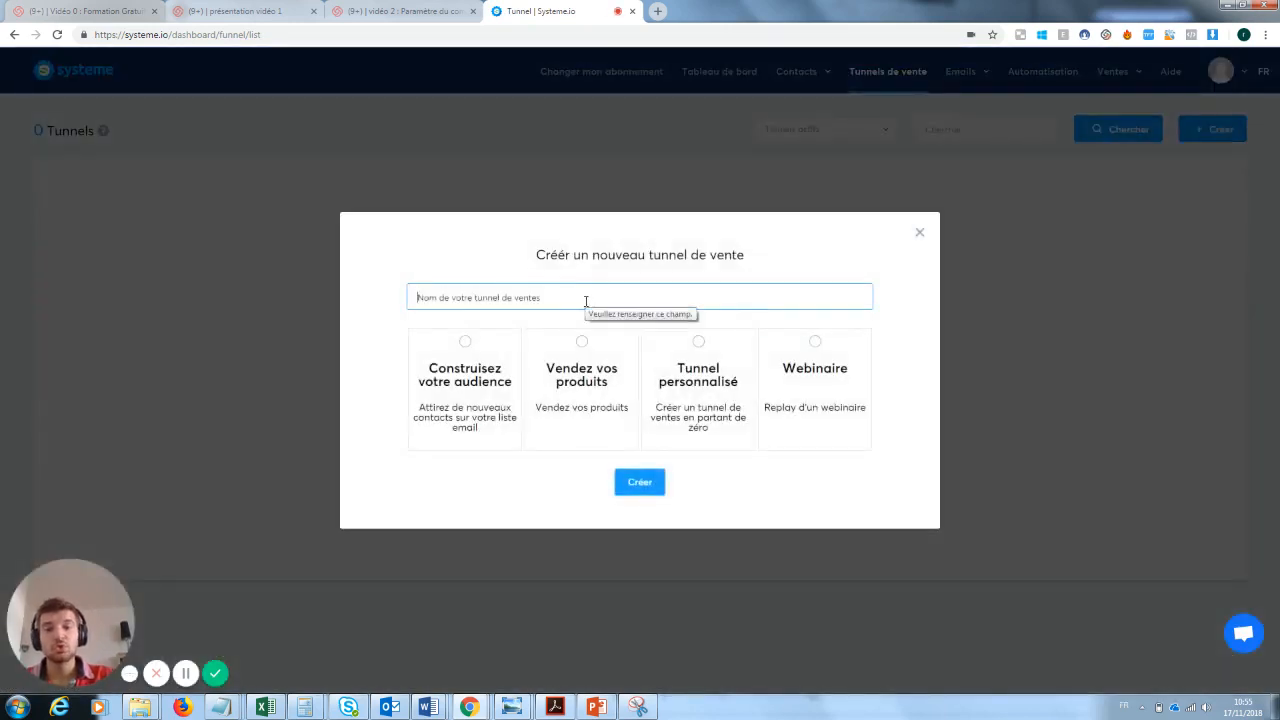
type("Captu")
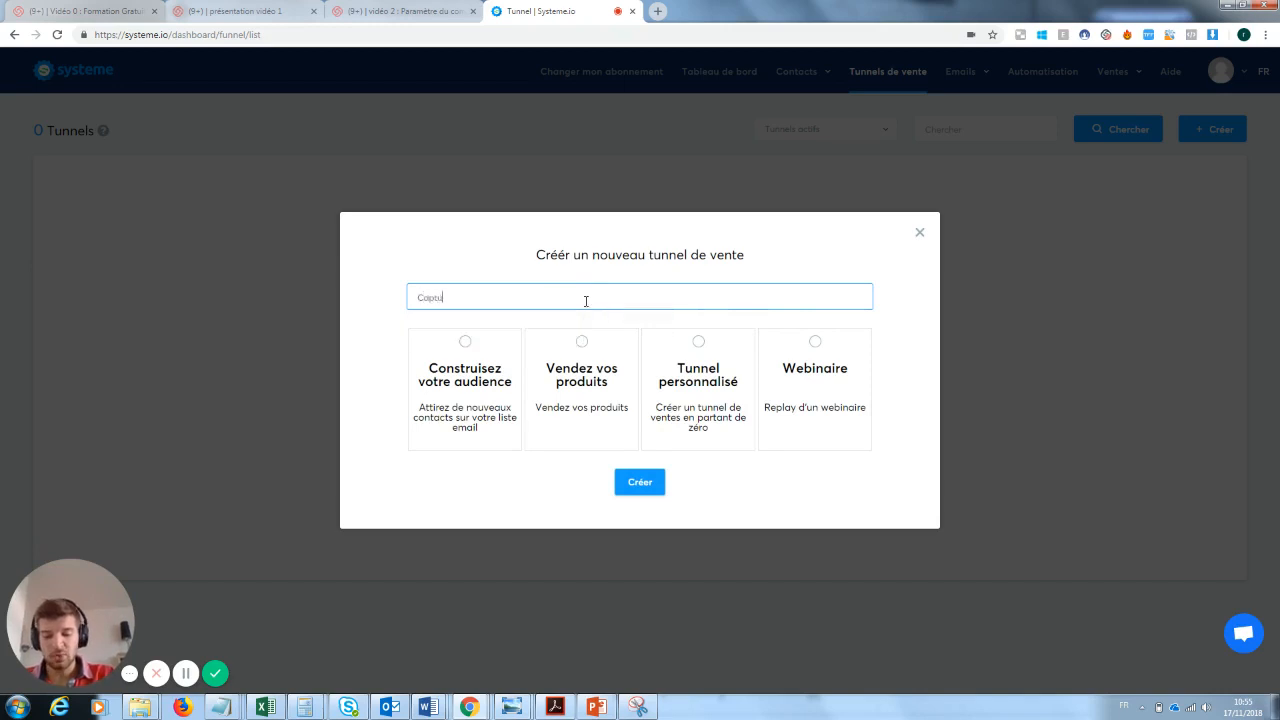
type("re mail formatio")
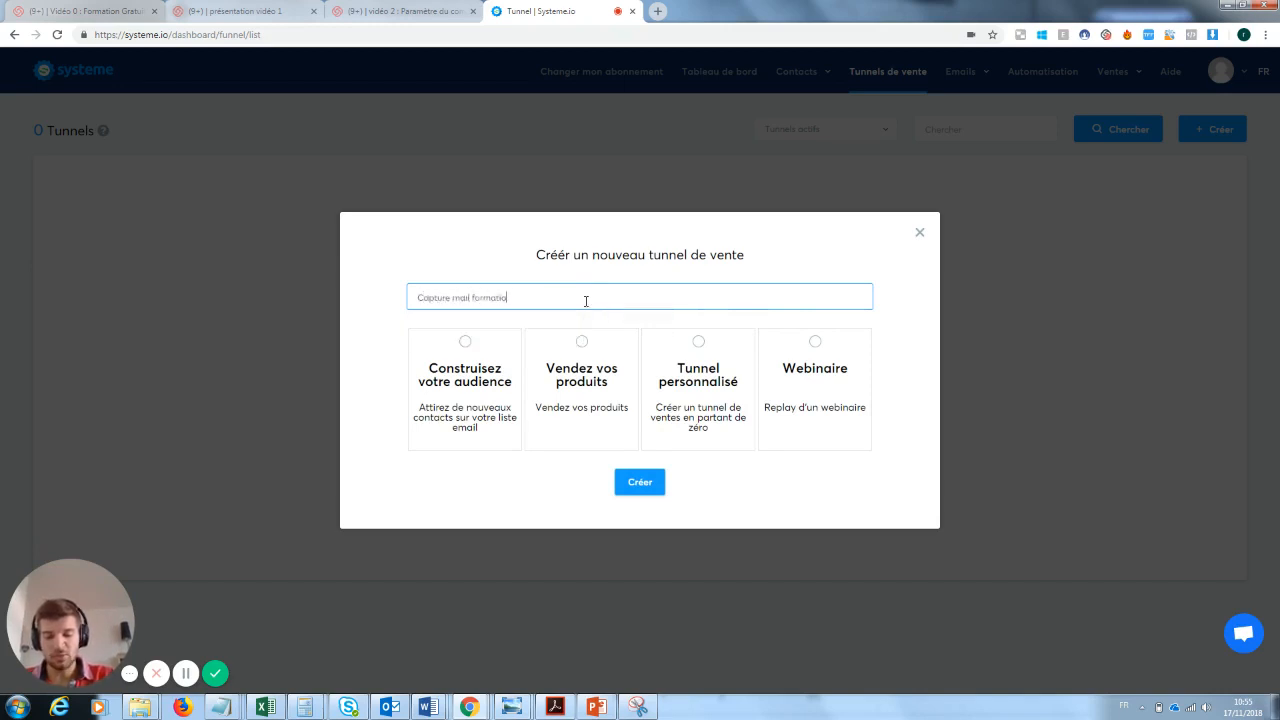
type("n youtube")
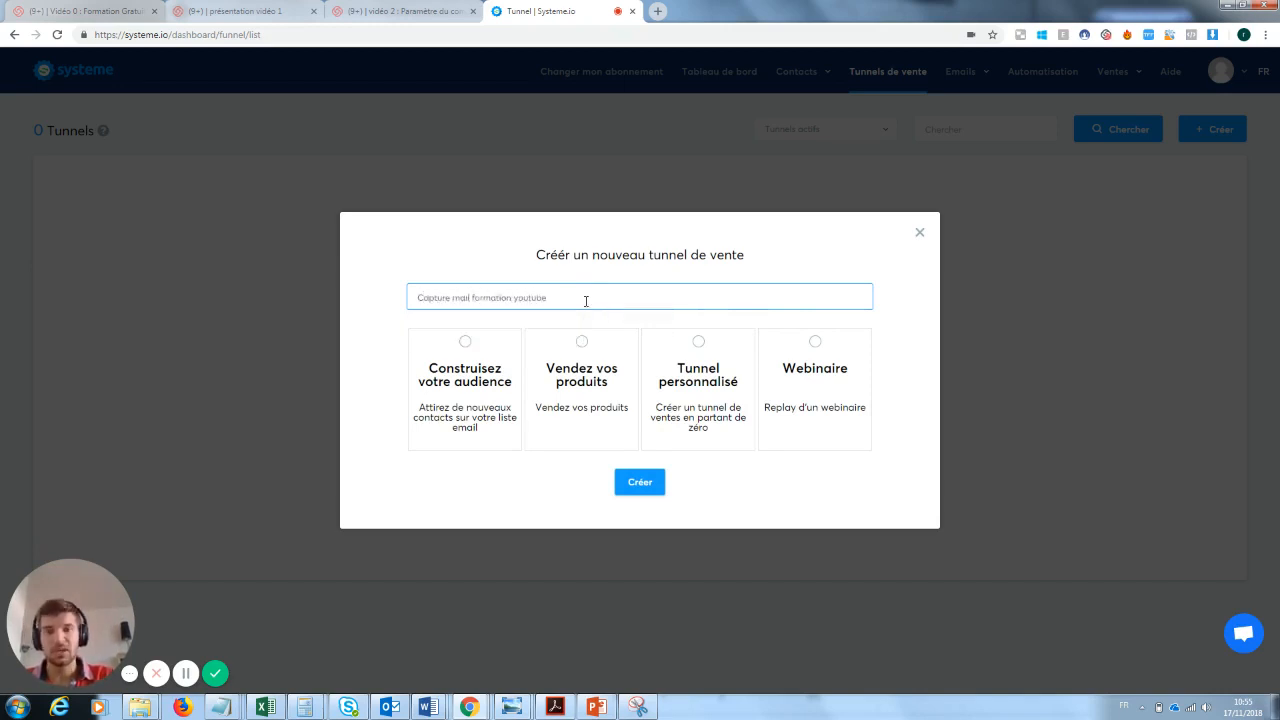
left_click(474, 361)
left_click(648, 483)
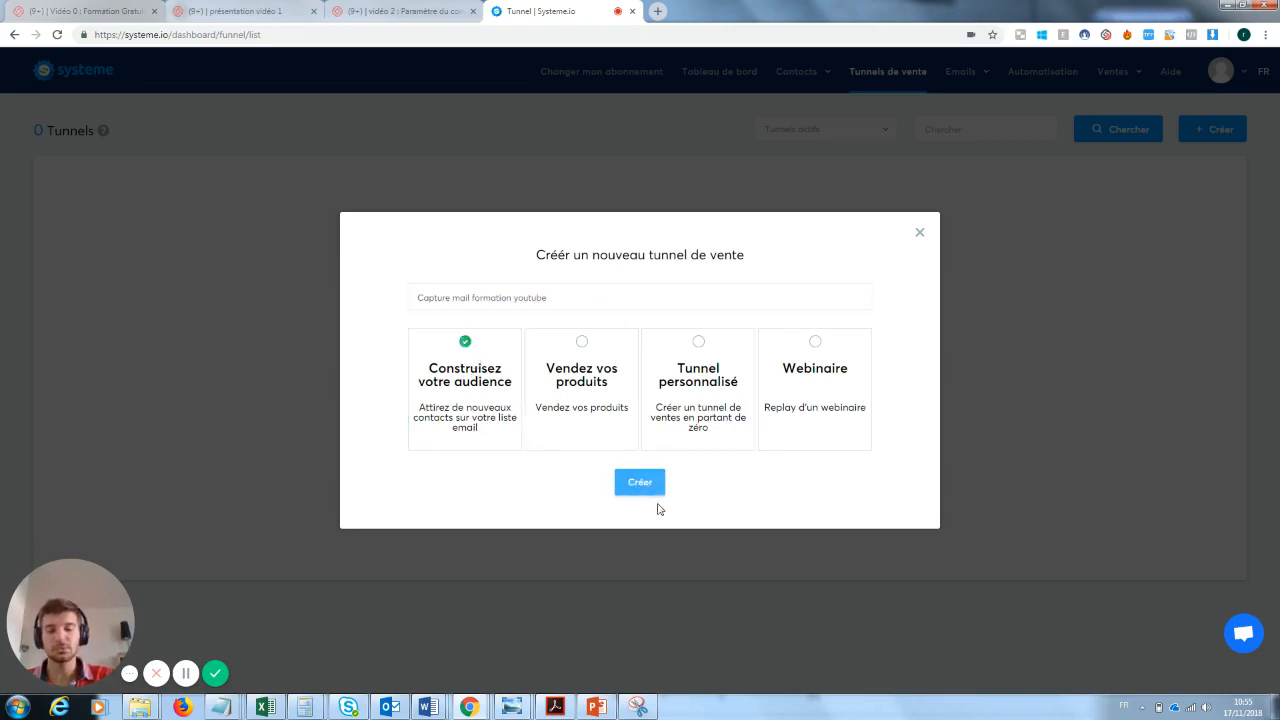
left_click(643, 484)
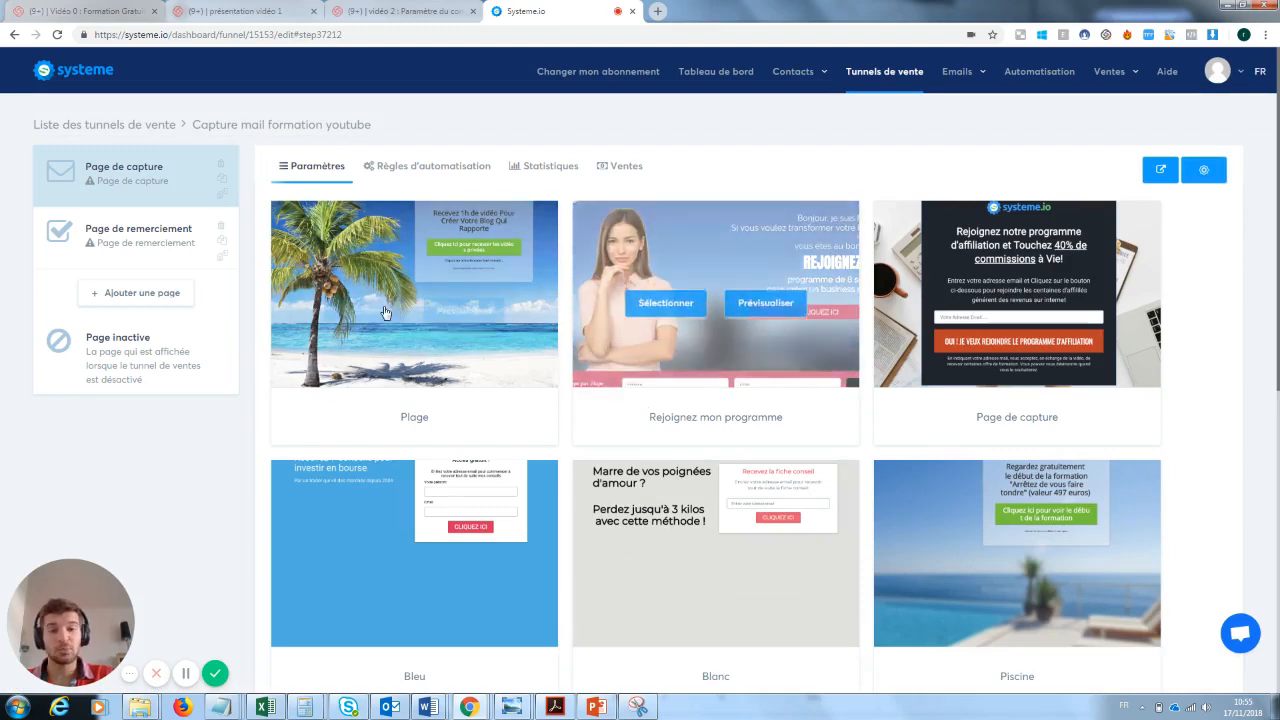
- Choose the "Page de capture" template for the funnel's capture page
mouse_move(398, 271)
mouse_move(739, 341)
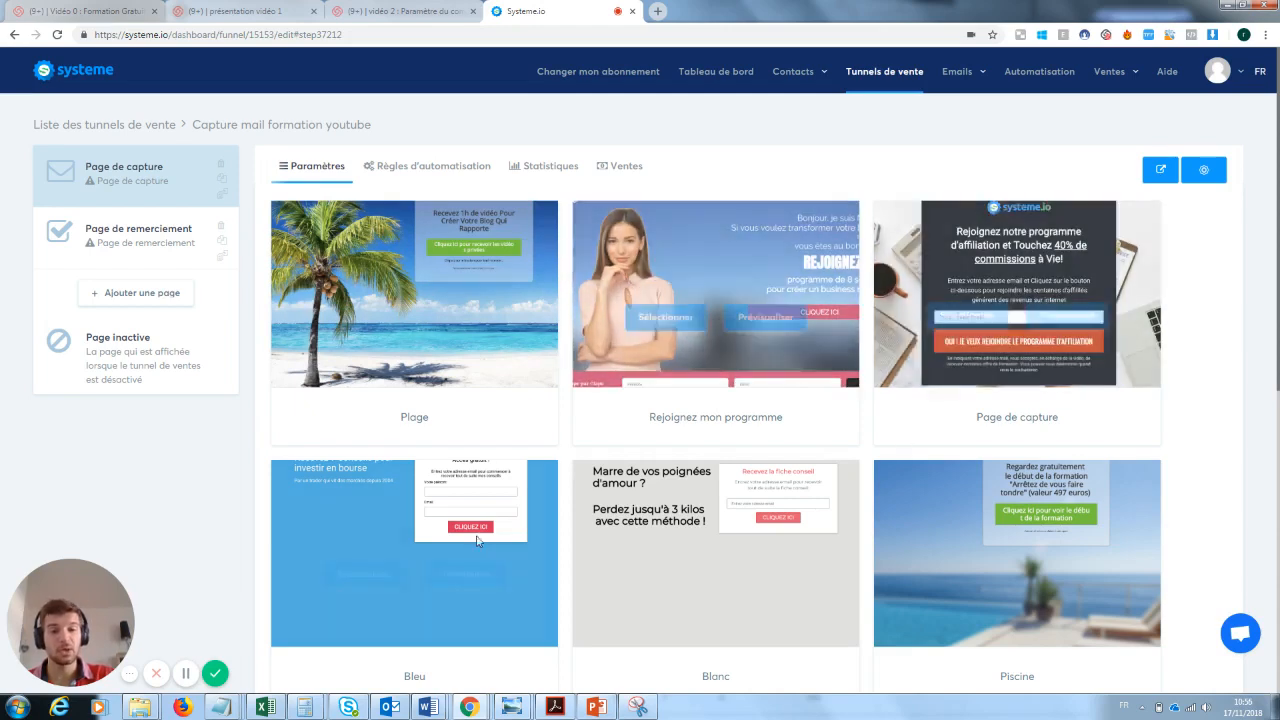
mouse_move(736, 546)
mouse_move(920, 556)
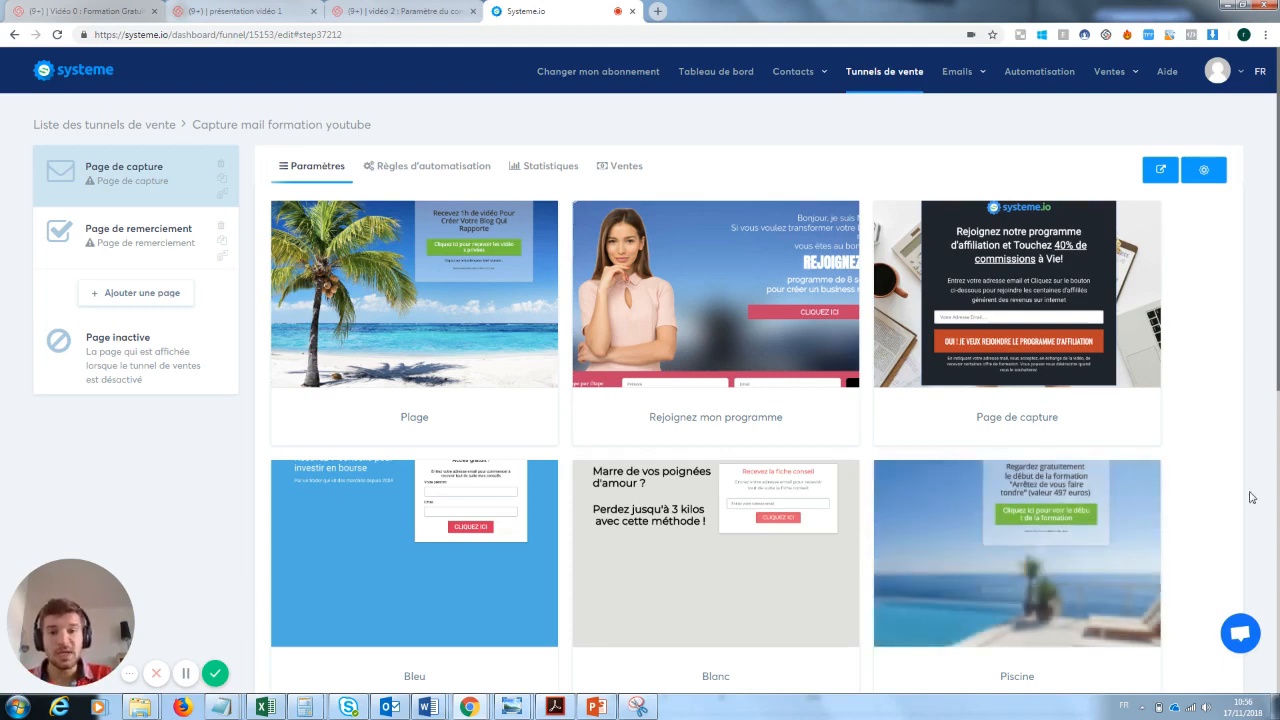
mouse_move(972, 340)
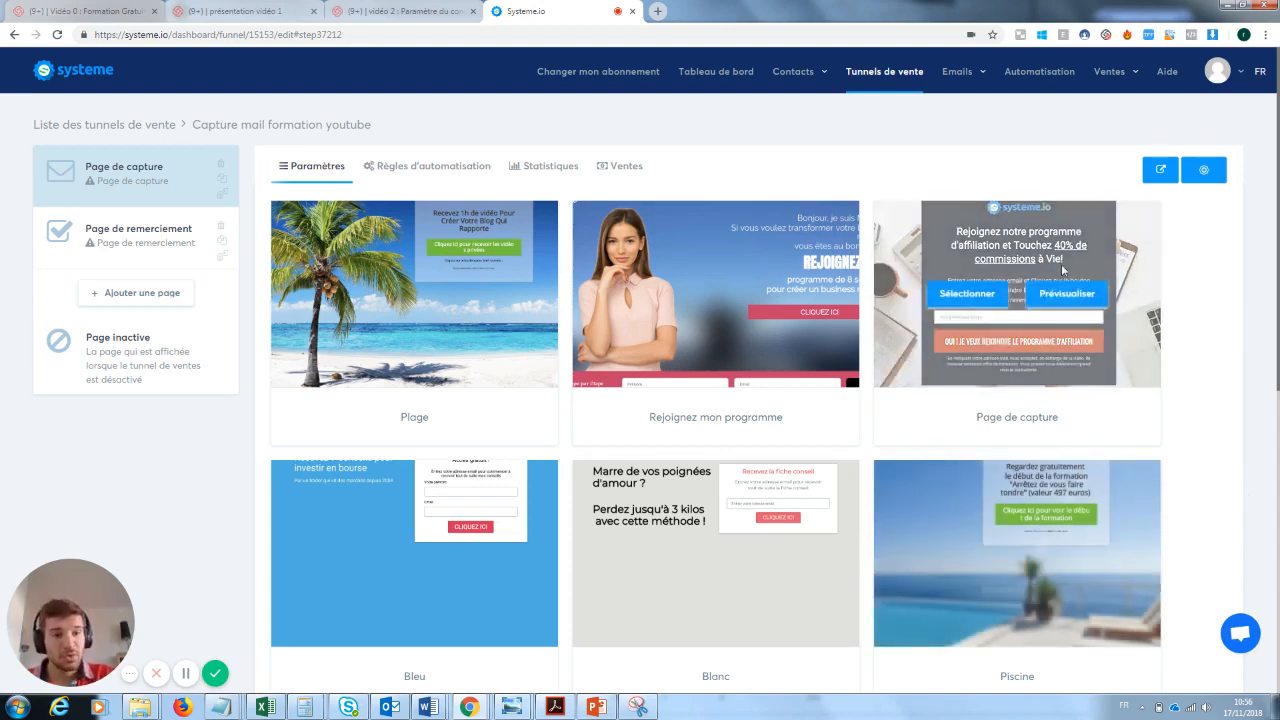
left_click(968, 294)
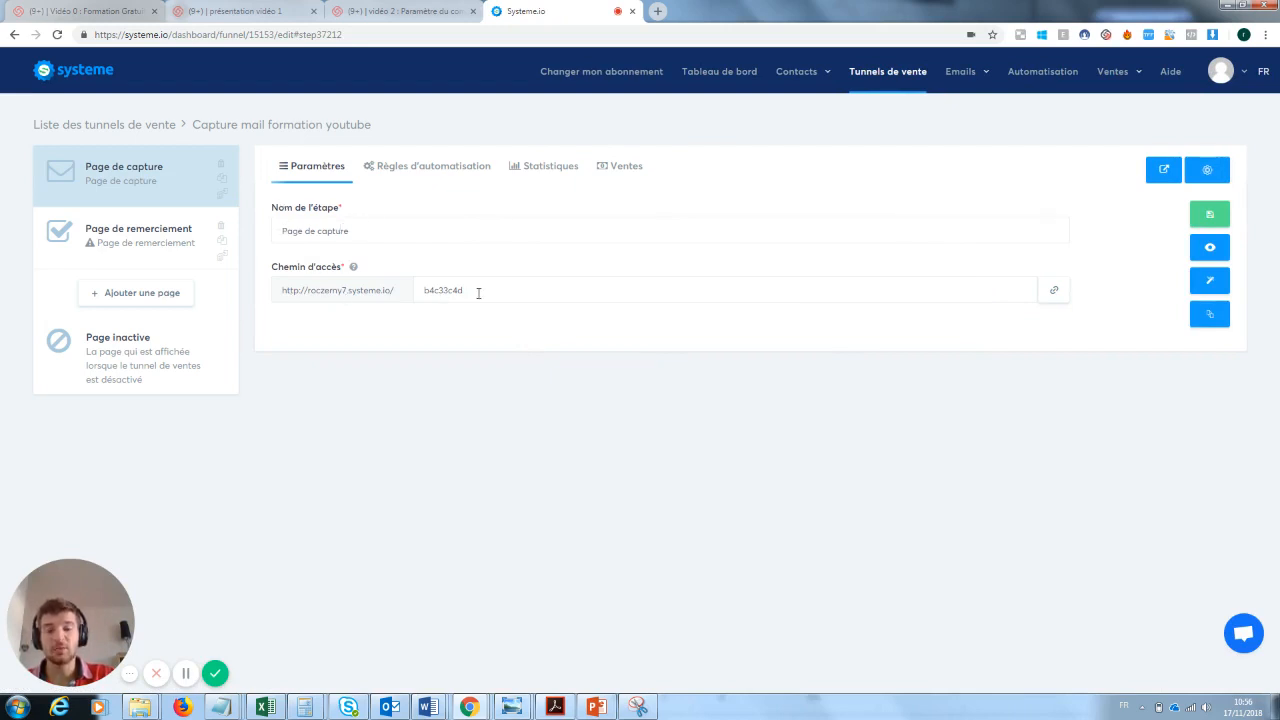
- Set the capture page's access path to "pagecaptureformationyoutube" and save the step
left_click_drag(478, 293, 390, 294)
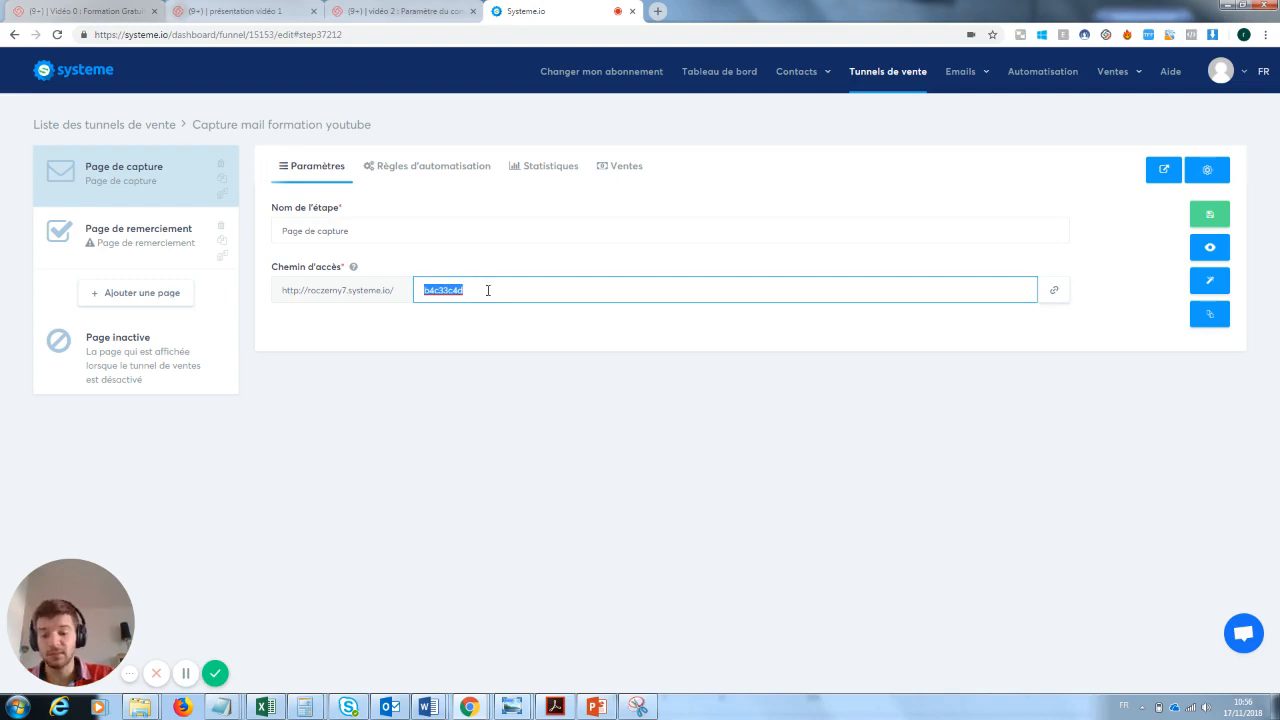
type("pagecapture")
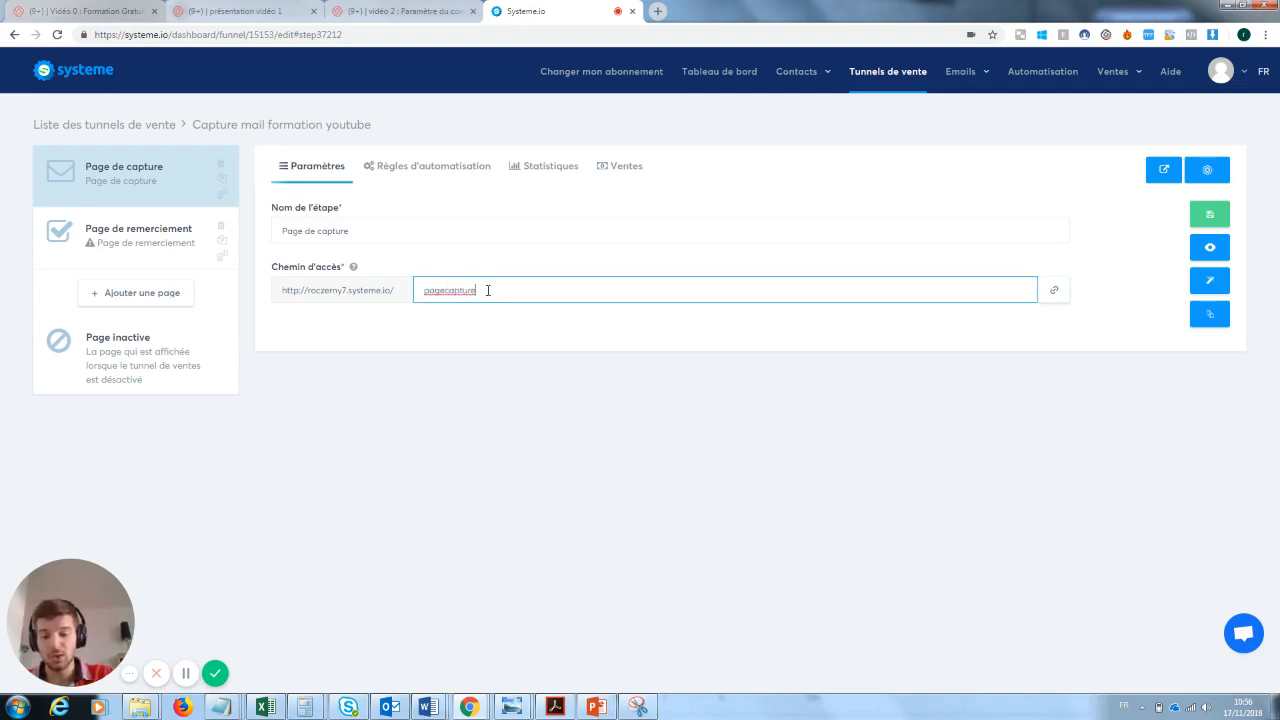
type("formationy")
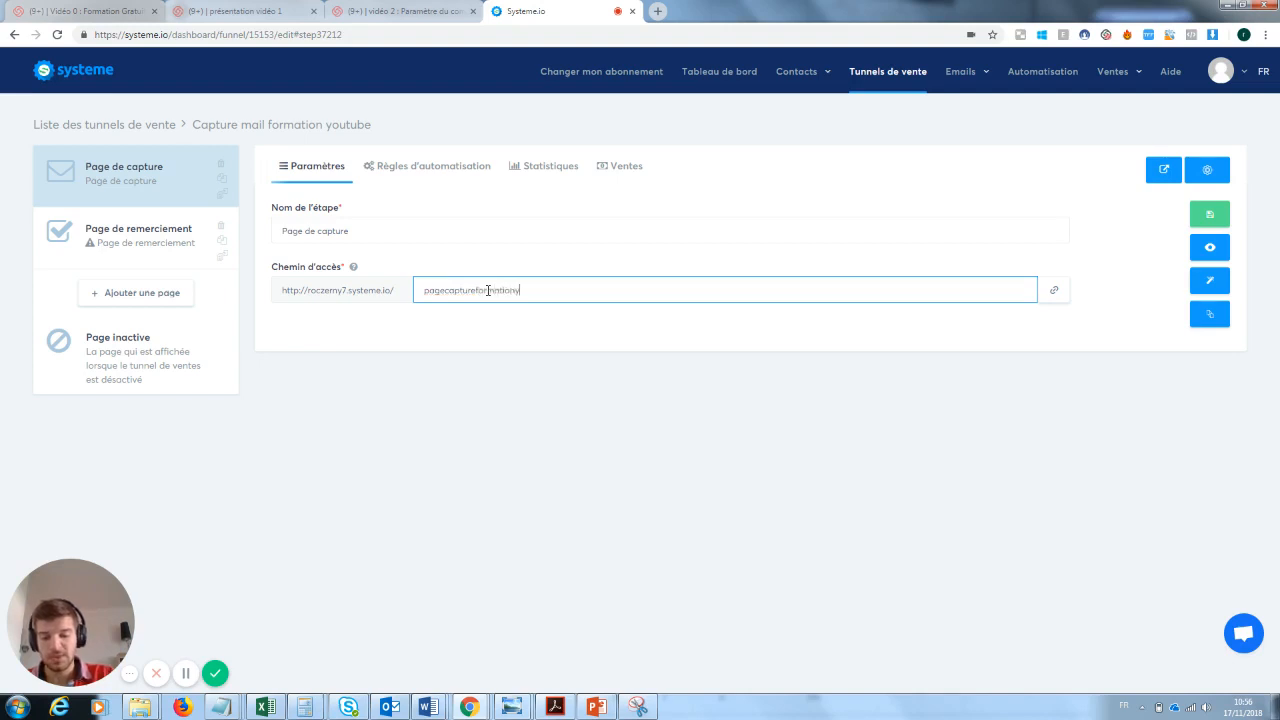
type("outube")
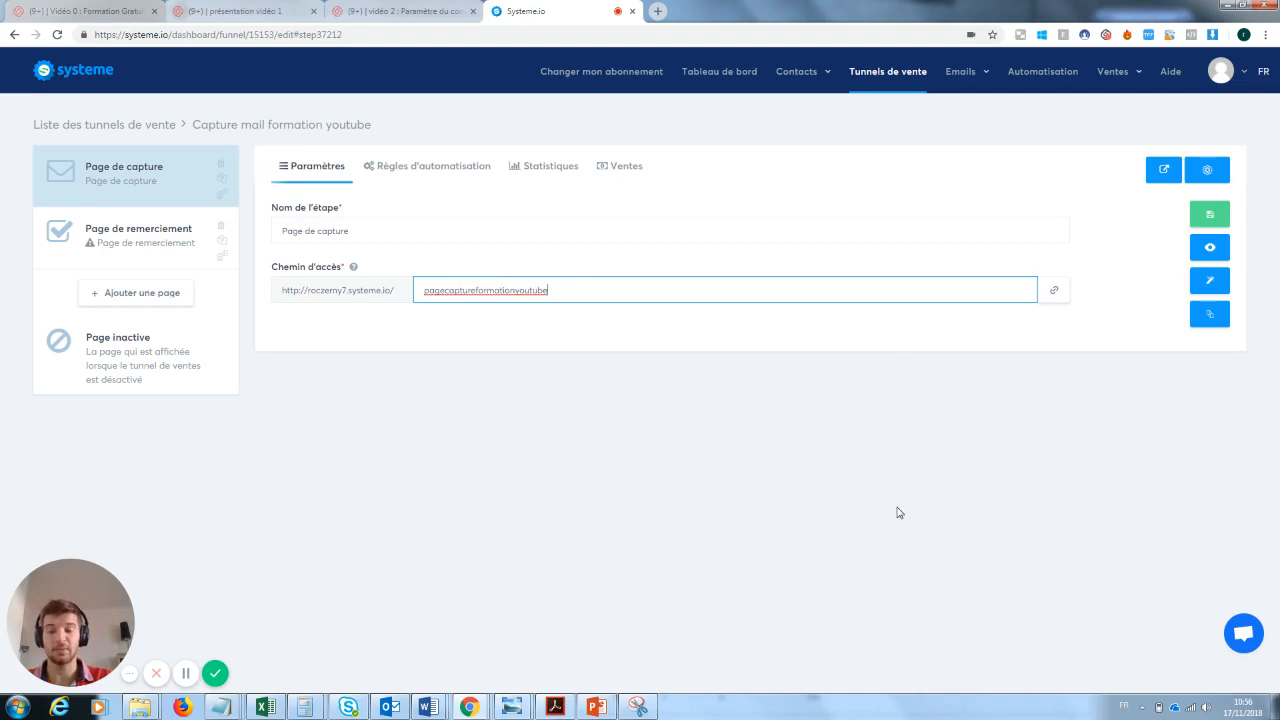
left_click(1213, 216)
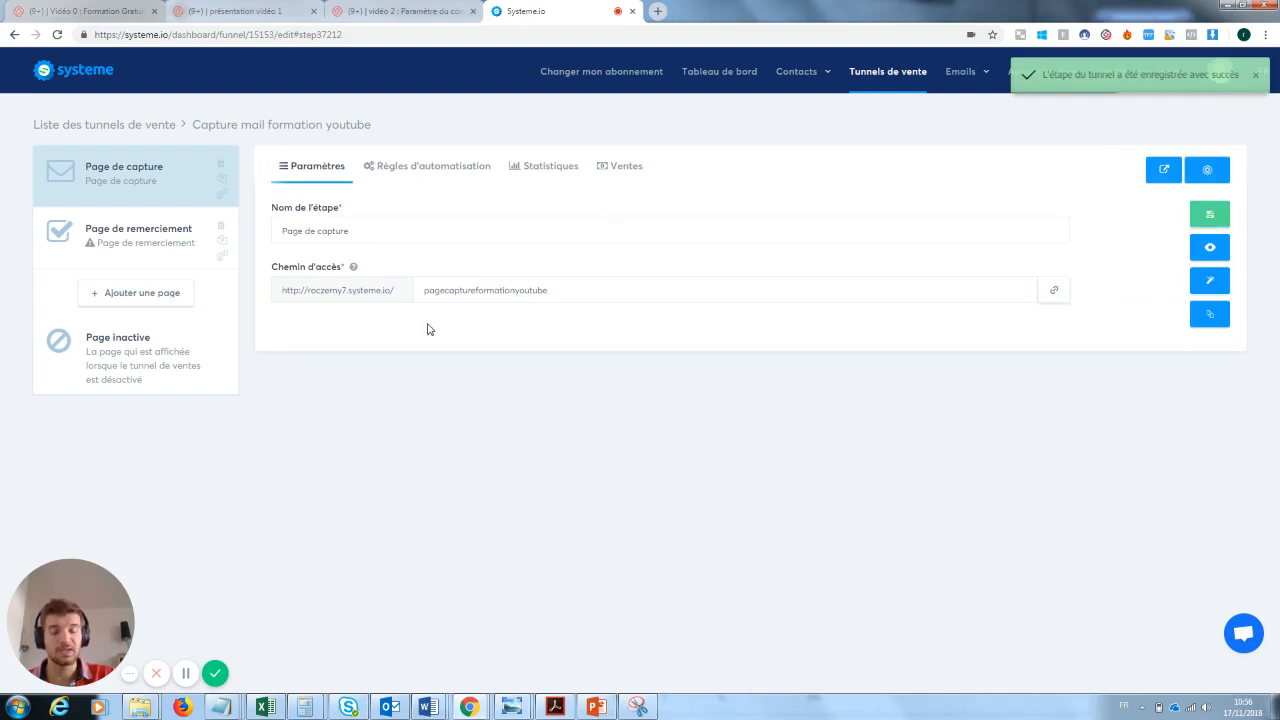
- Preview the published capture page, close the preview and open the page in the editor
left_click(1210, 250)
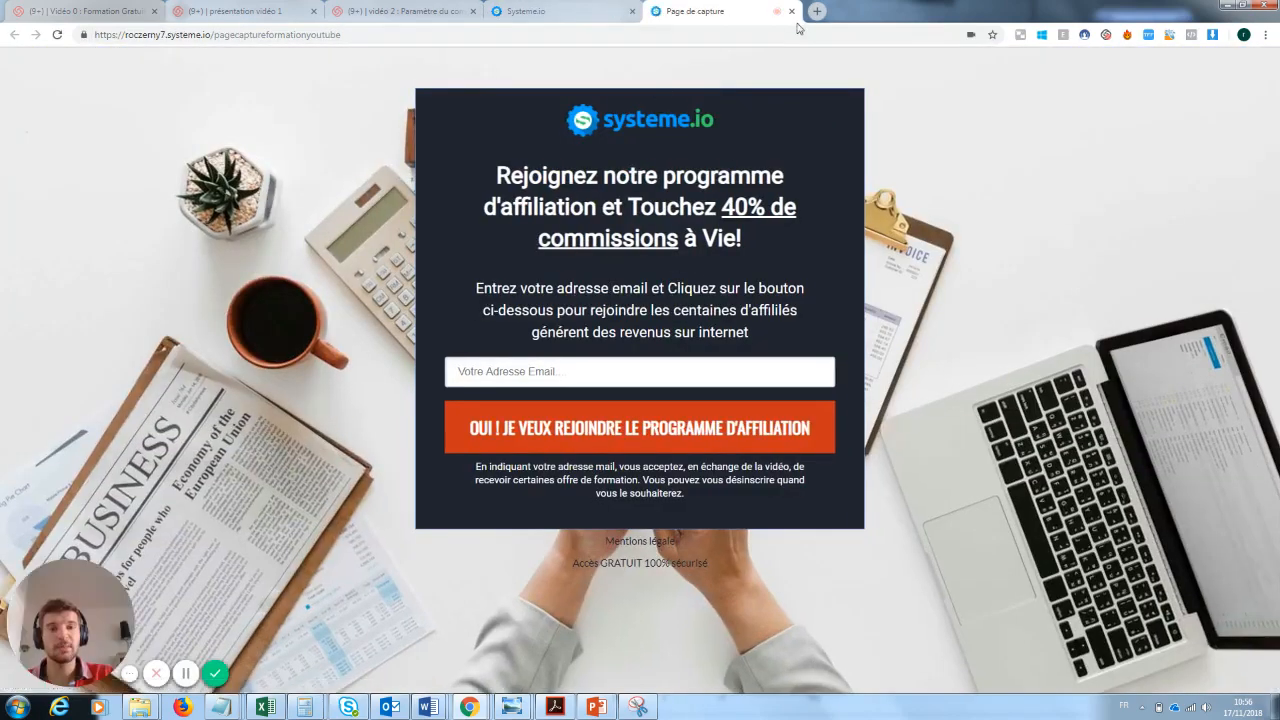
left_click(791, 11)
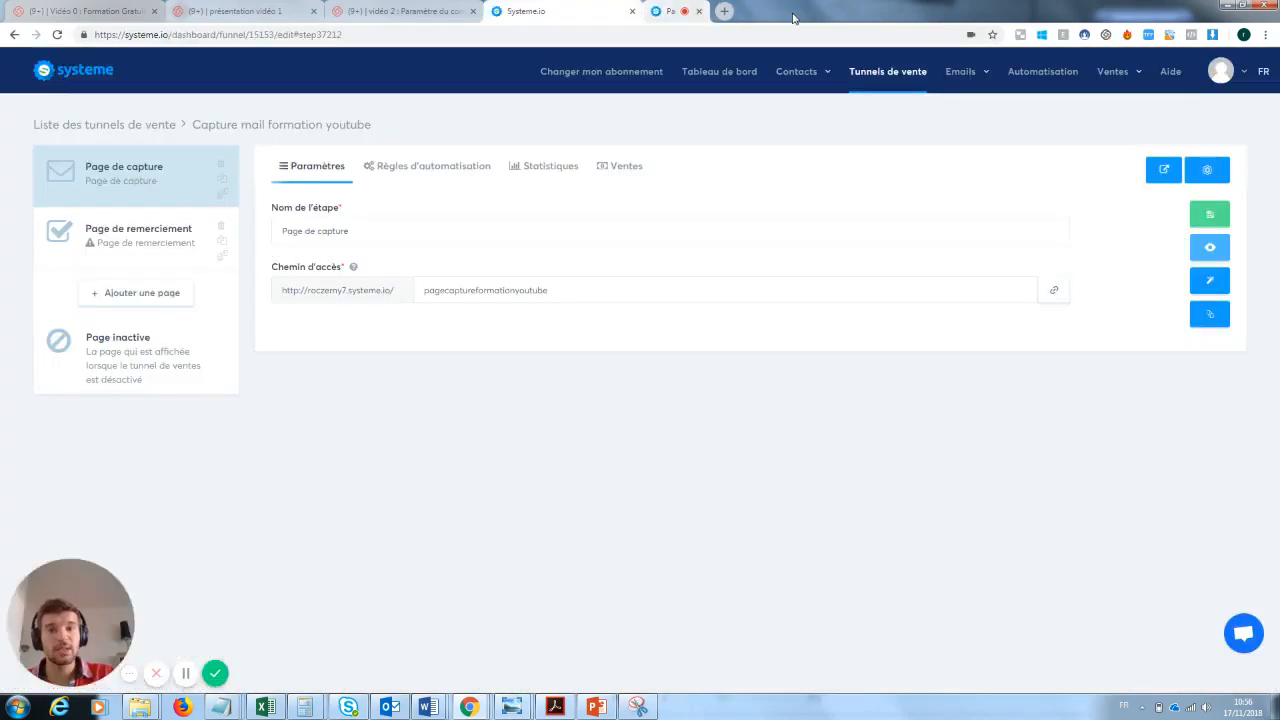
left_click(1214, 284)
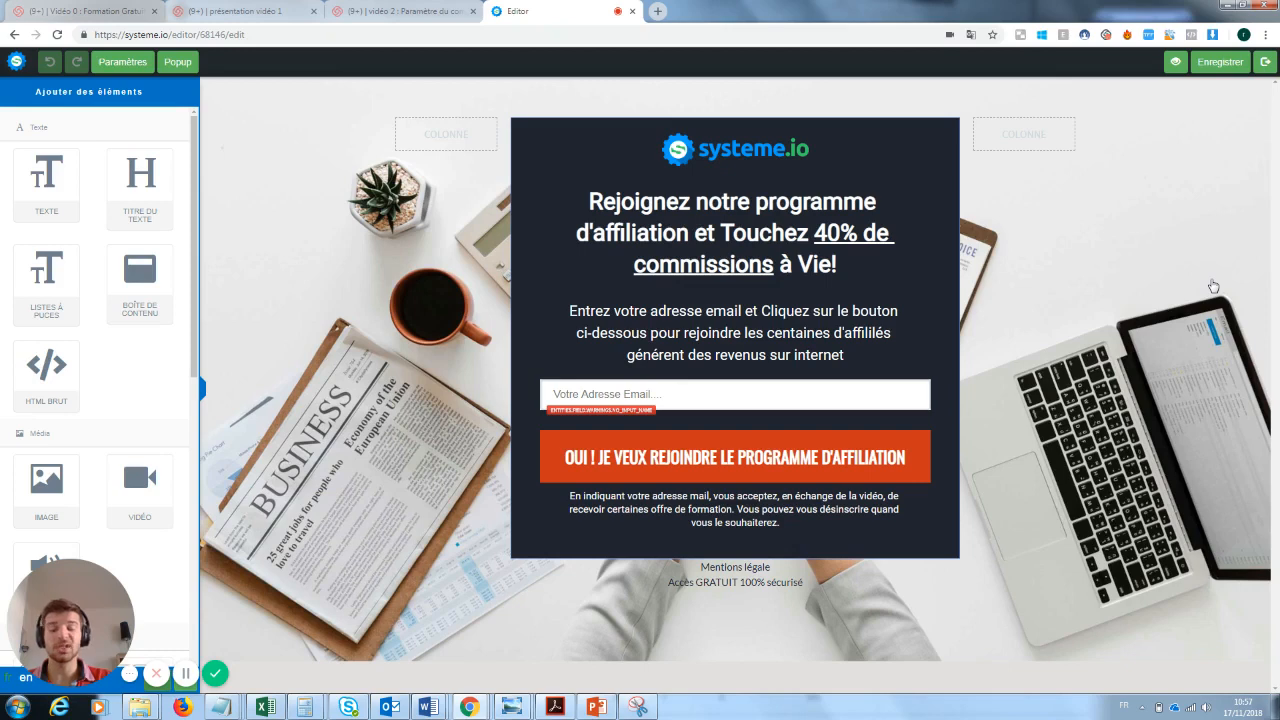
left_click(761, 151)
left_click(896, 265)
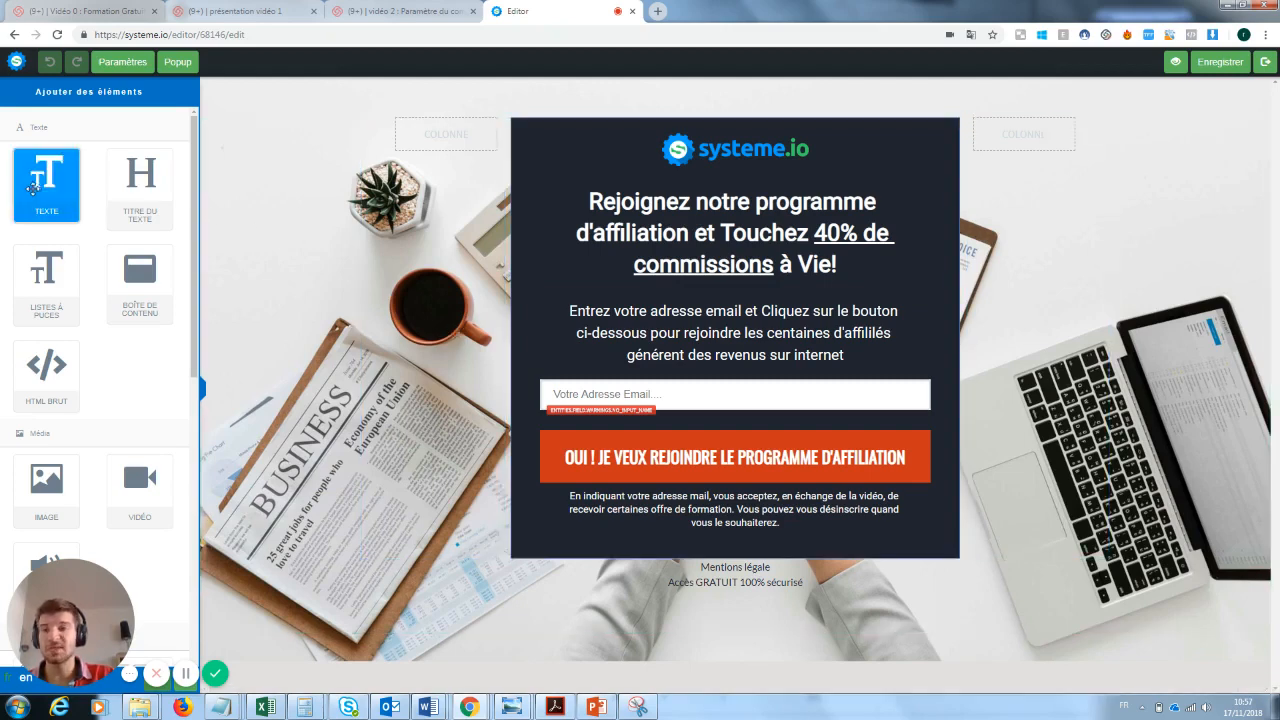
- Try out a text element below the legal notice lines with the text "Loffézeonsklnz", and delete it
left_click_drag(36, 175, 676, 614)
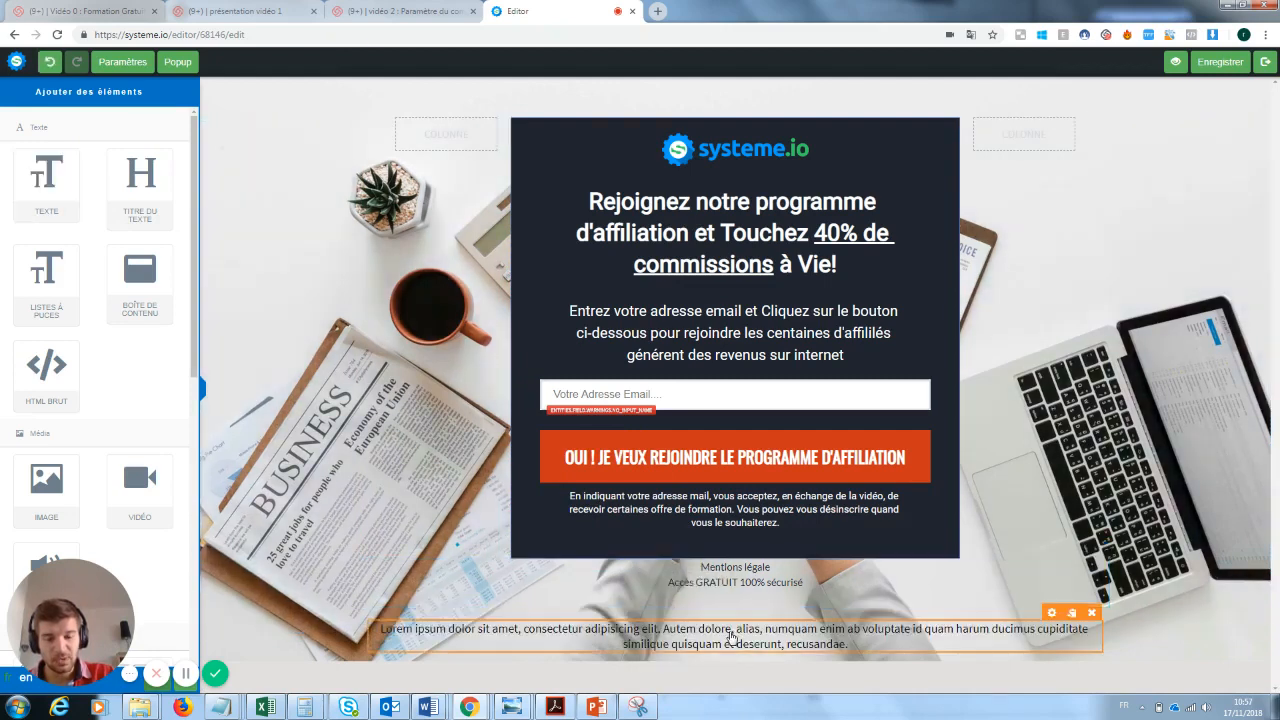
left_click(731, 636)
left_click_drag(866, 645, 390, 627)
type("Loffézeonsklnz")
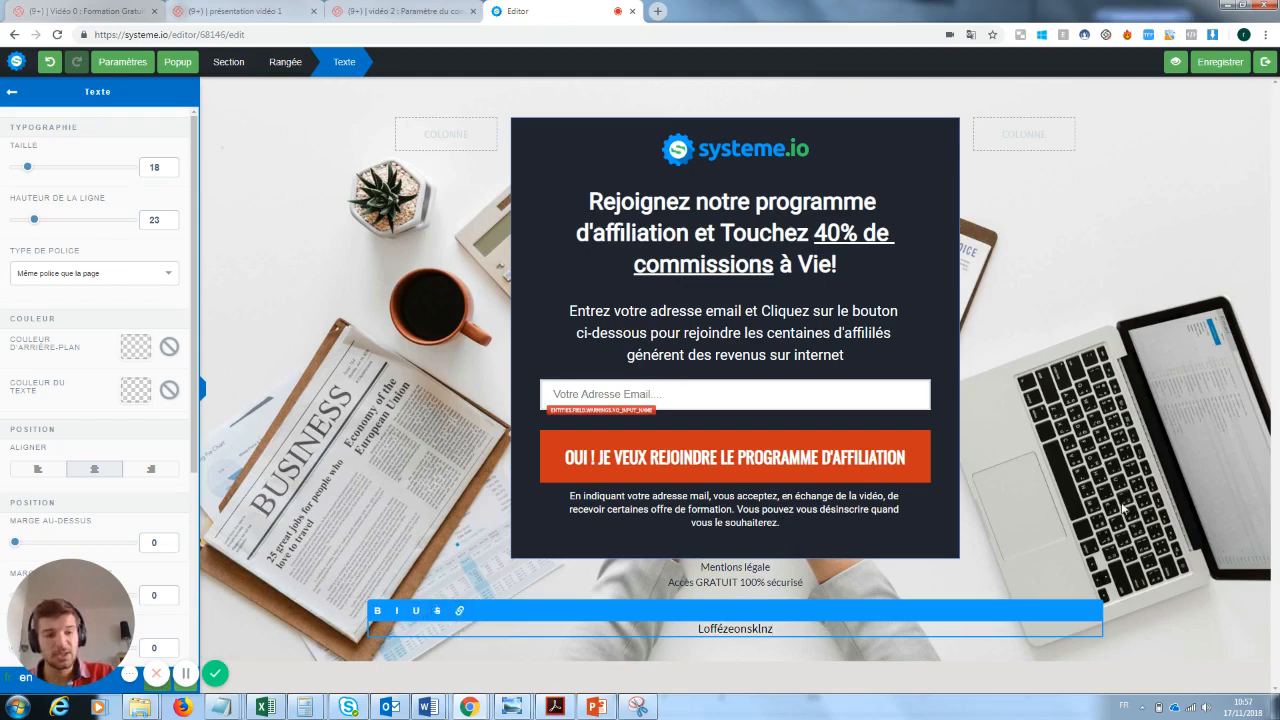
left_click(863, 654)
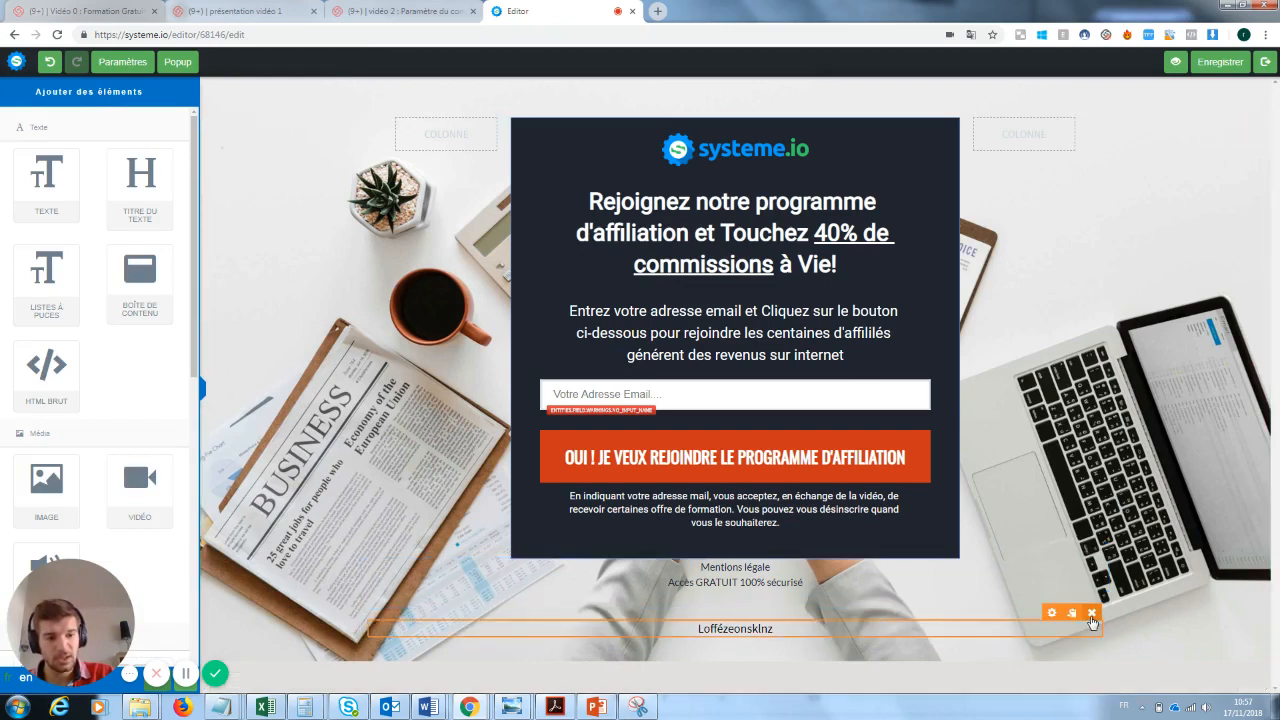
left_click(1092, 613)
left_click(697, 110)
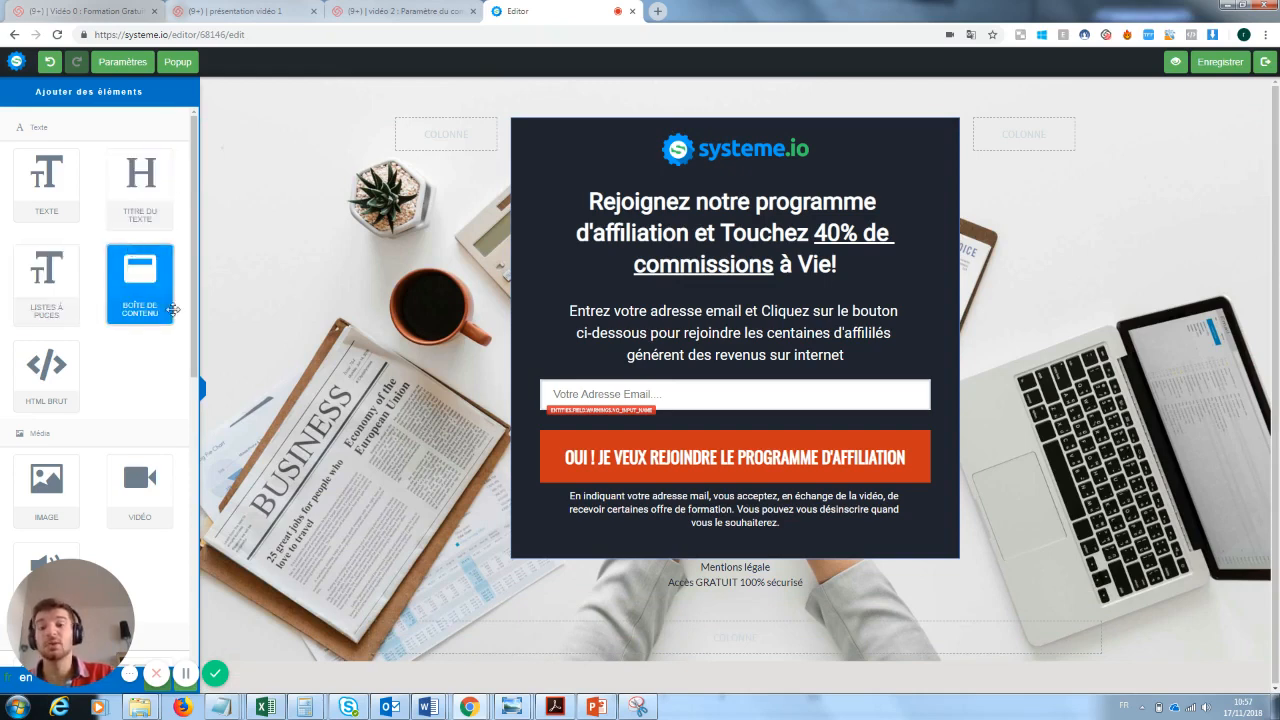
- Try out a content box below the legal notice lines and delete it
left_click_drag(120, 270, 670, 615)
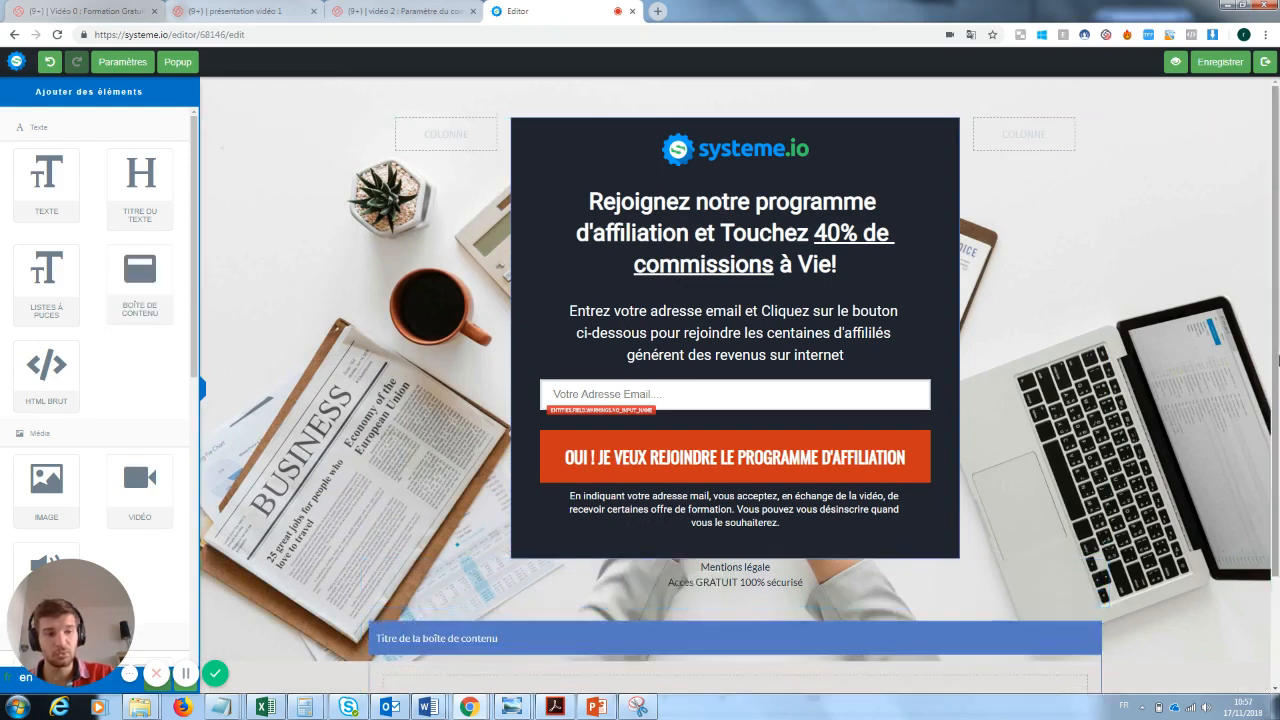
left_click_drag(1275, 345, 1275, 398)
left_click(1092, 562)
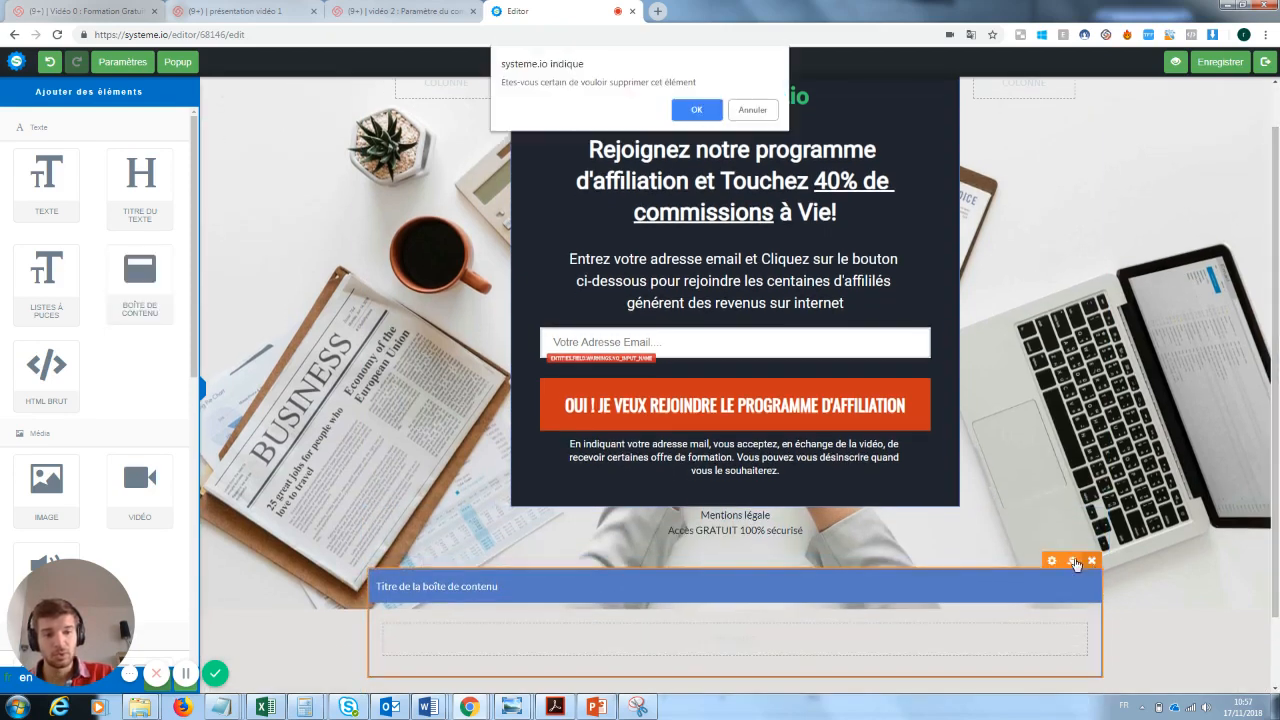
left_click(706, 107)
- Add a video element below the legal notice lines of the capture page
left_click_drag(78, 600, 347, 471)
scroll(150, 325, "down", 1)
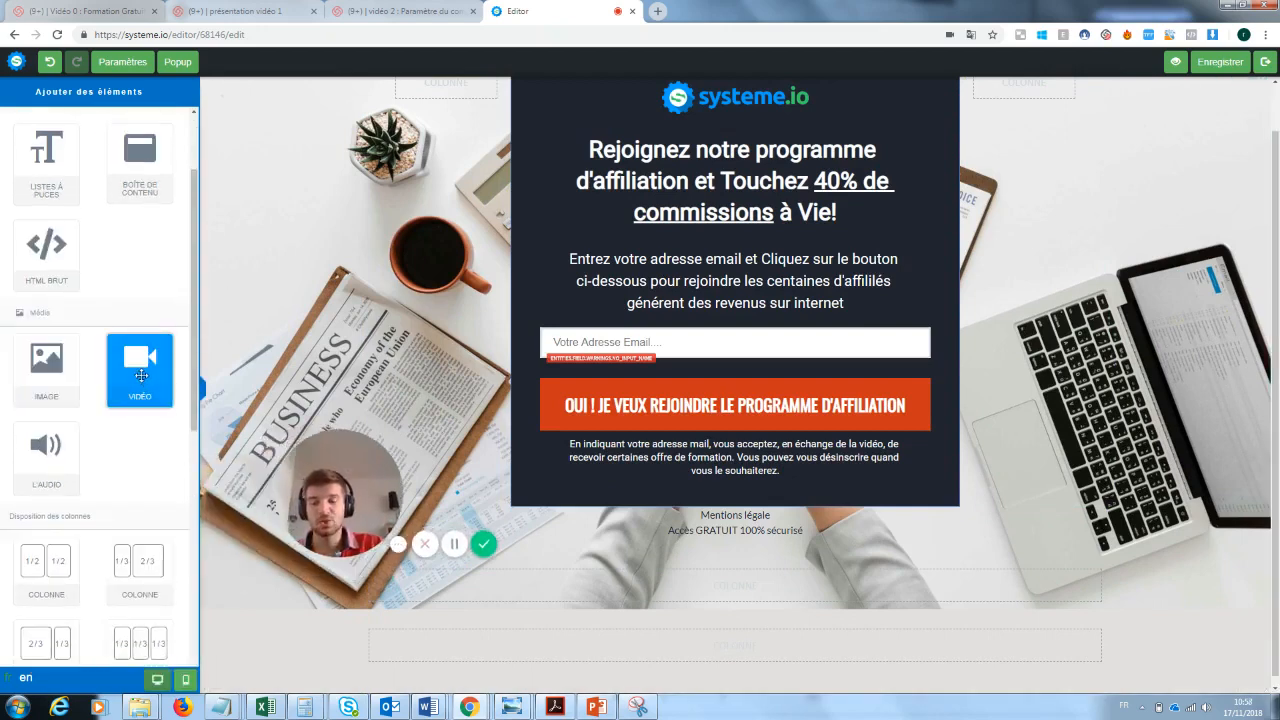
left_click_drag(140, 377, 622, 565)
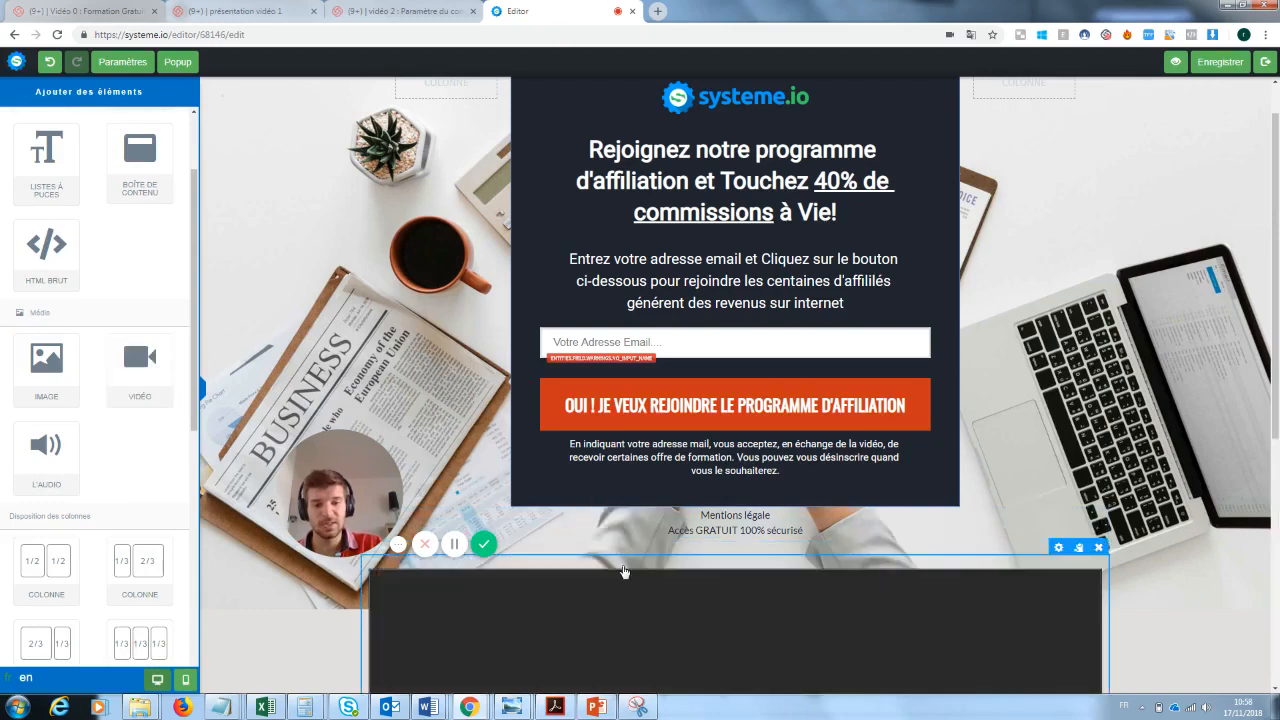
scroll(740, 386, "down", 2)
scroll(1277, 440, "down", 2)
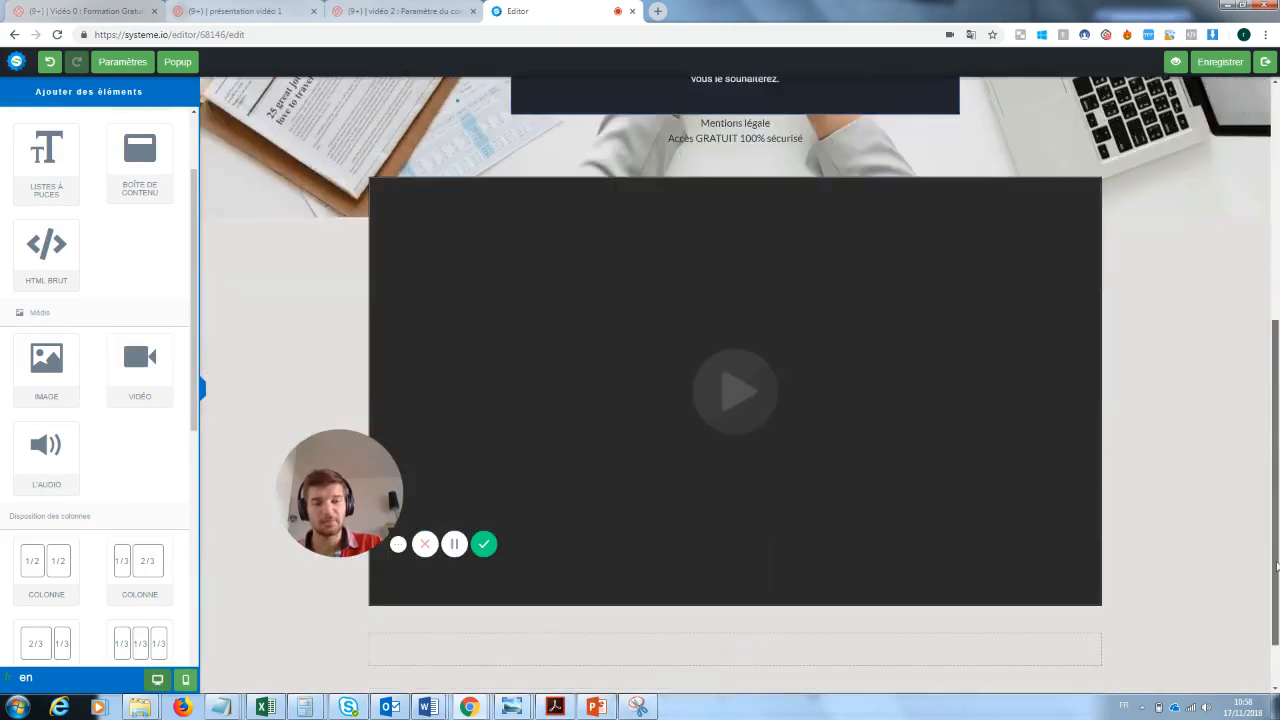
left_click_drag(373, 500, 313, 495)
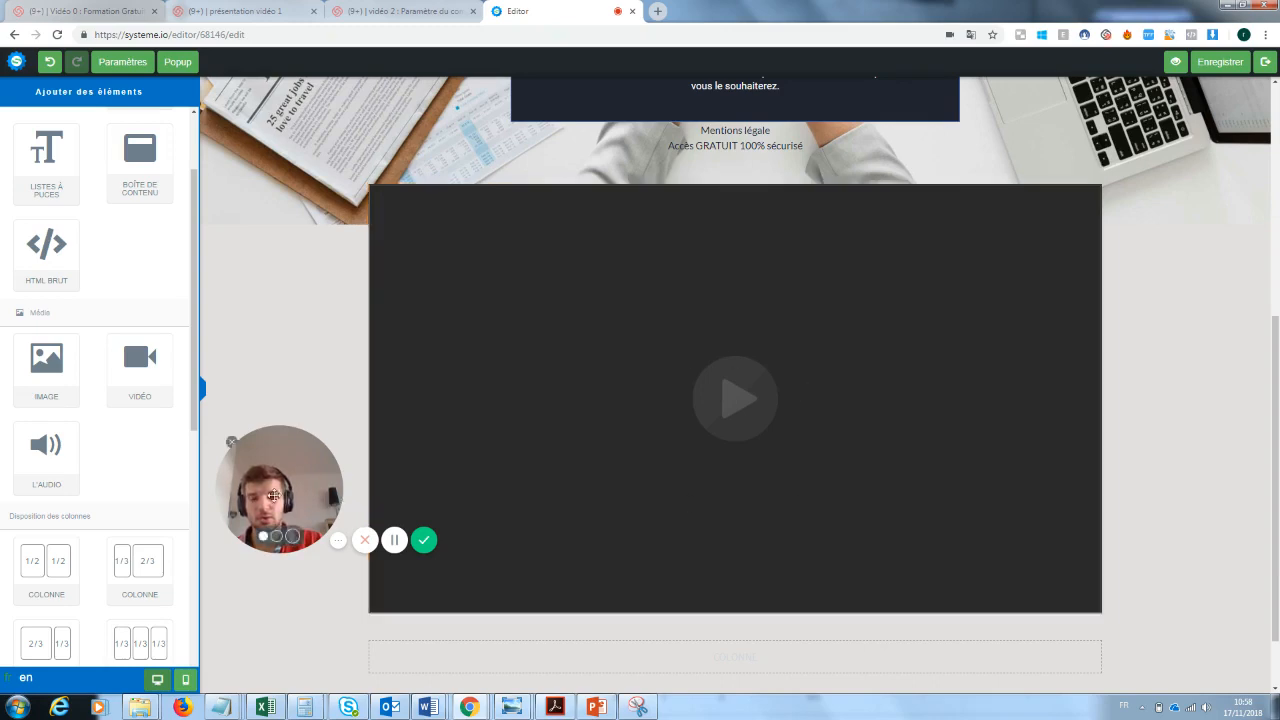
left_click_drag(274, 494, 1101, 631)
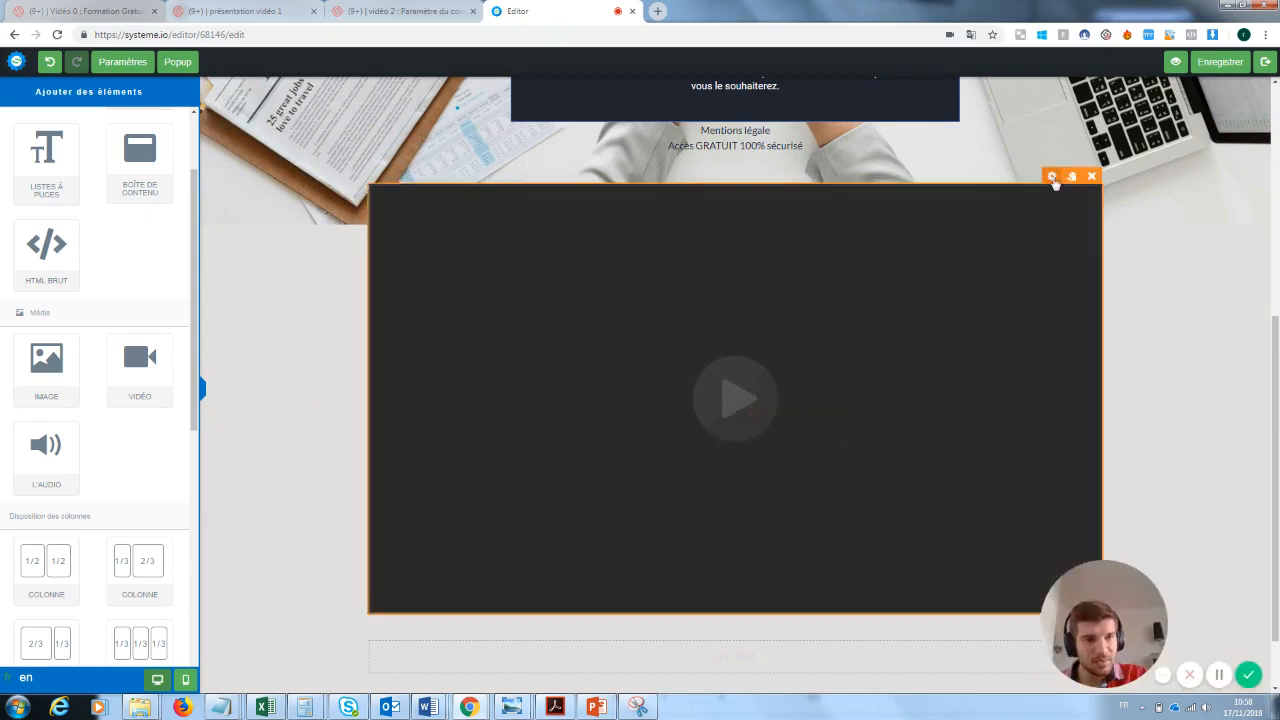
- Open the video element's settings and examine the available video source types
left_click(1052, 177)
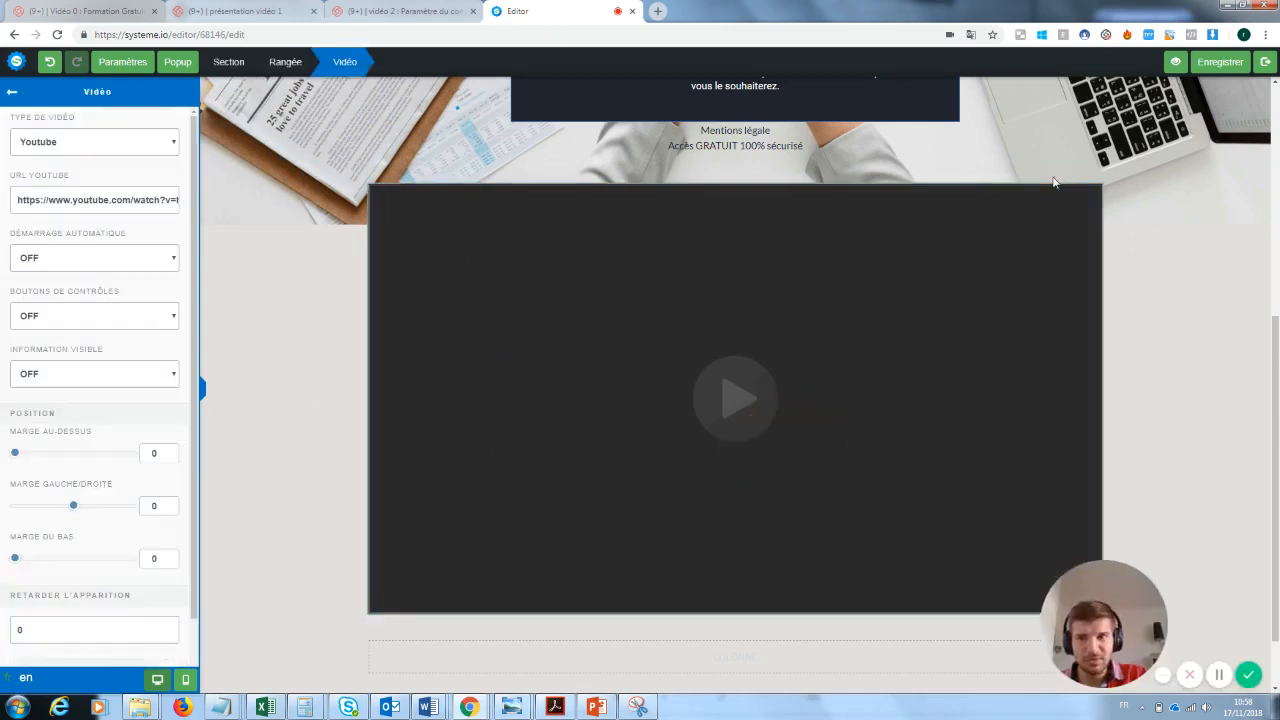
left_click(63, 143)
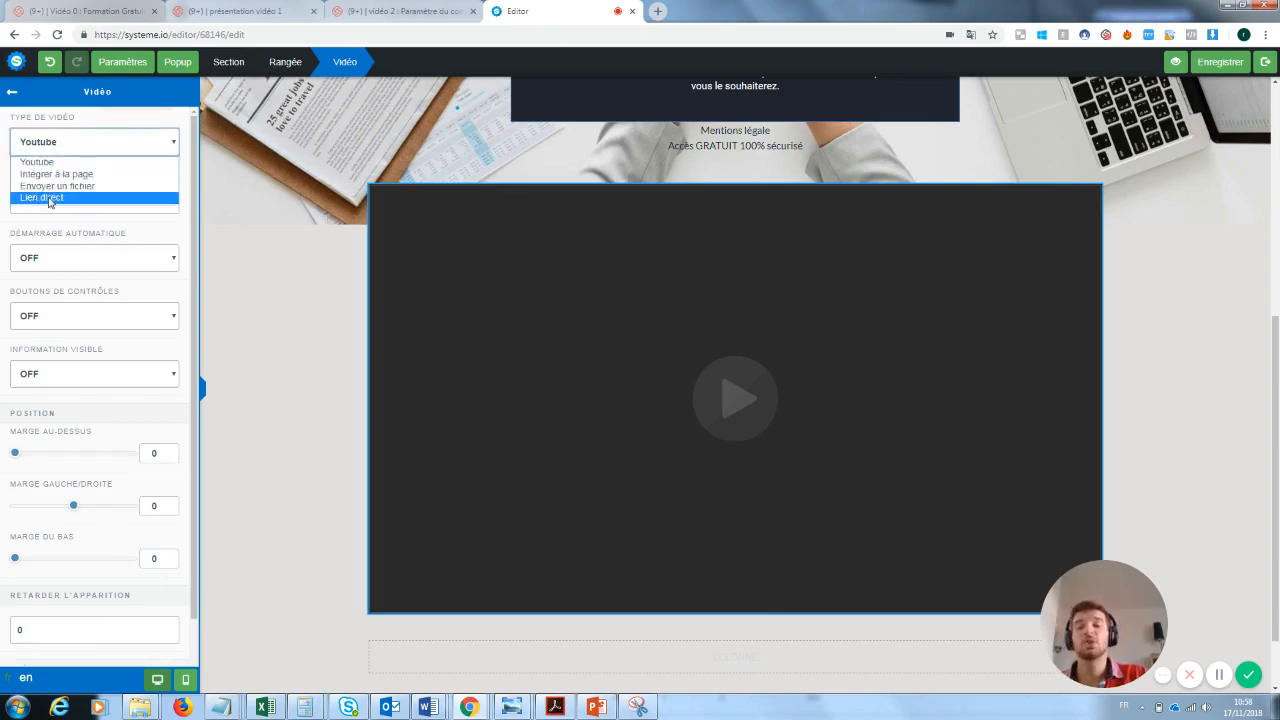
left_click(308, 220)
left_click(282, 225)
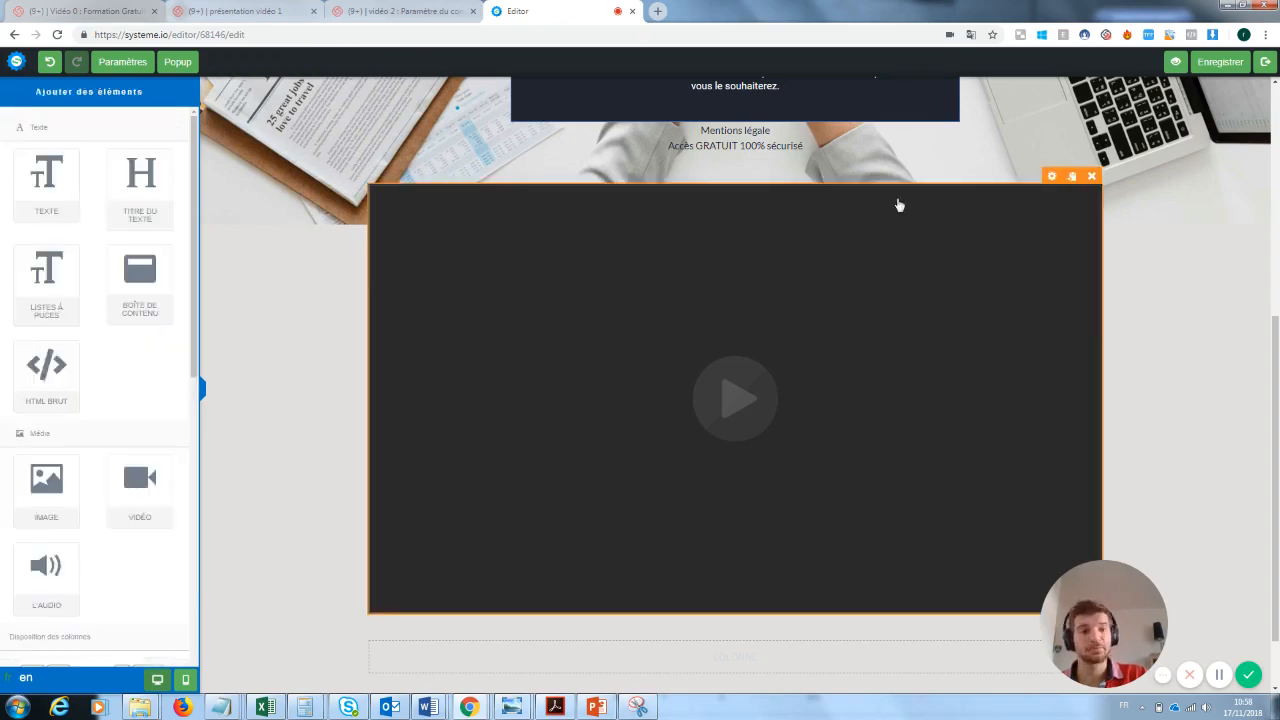
- Delete the video element below the legal notice lines and confirm its removal
left_click(1092, 176)
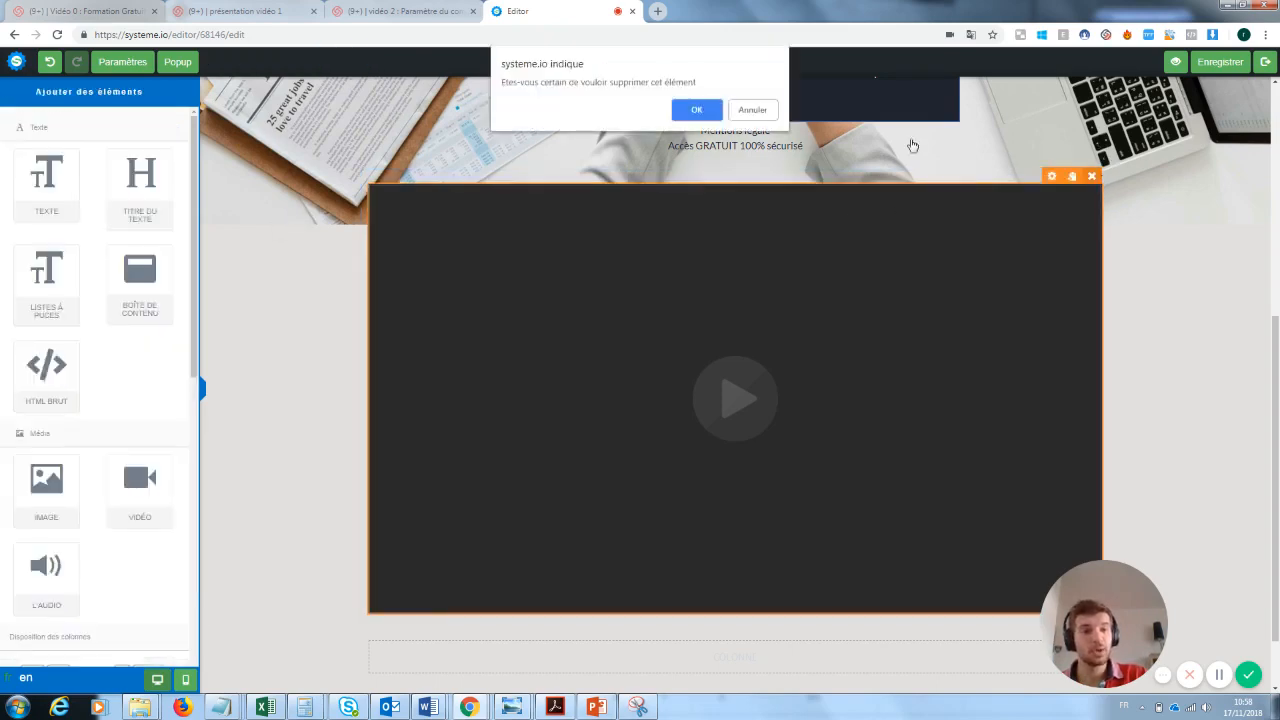
left_click(697, 110)
scroll(1276, 372, "up", 1)
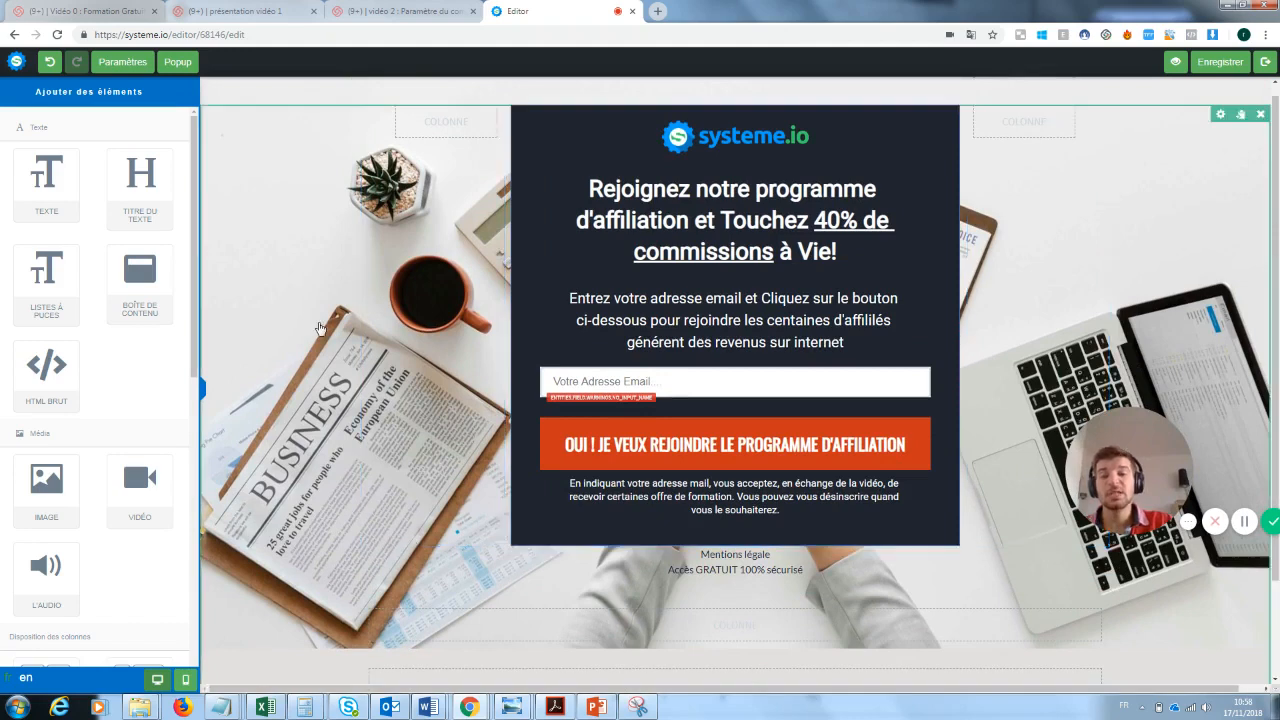
- Delete the systeme.io logo image at the top of the dark opt-in box and confirm its removal
left_click(279, 262)
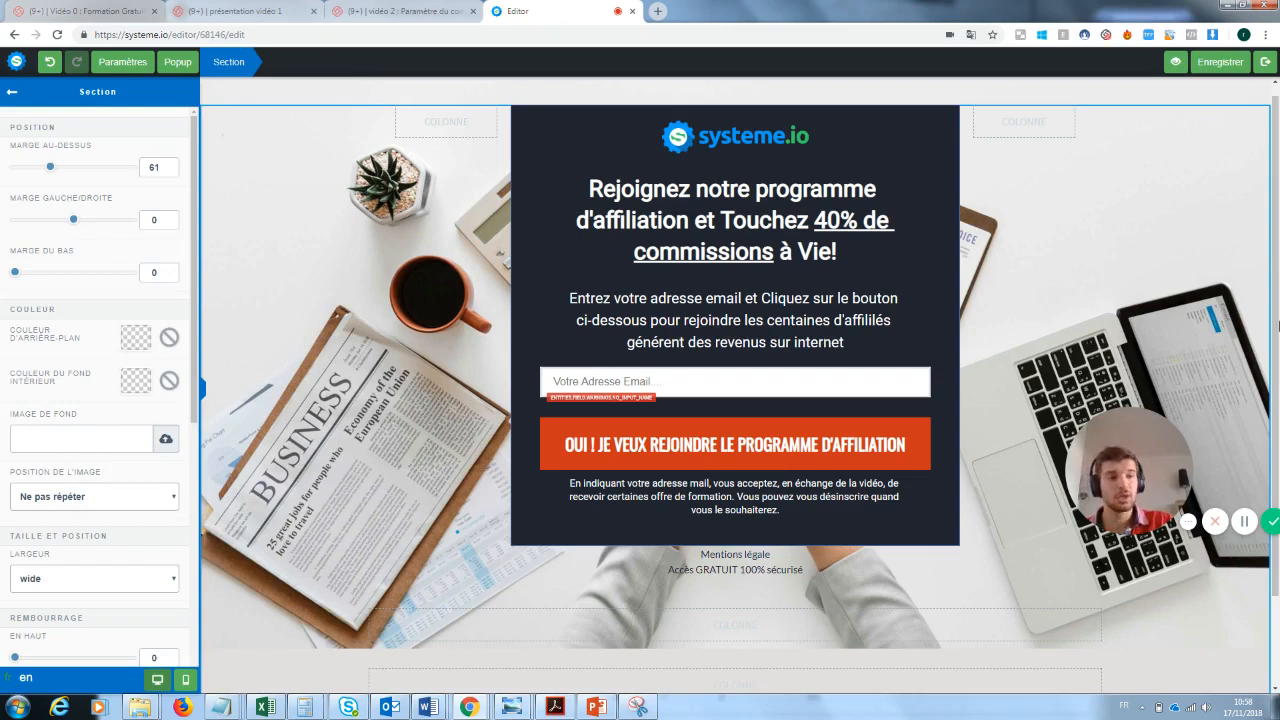
left_click(688, 148)
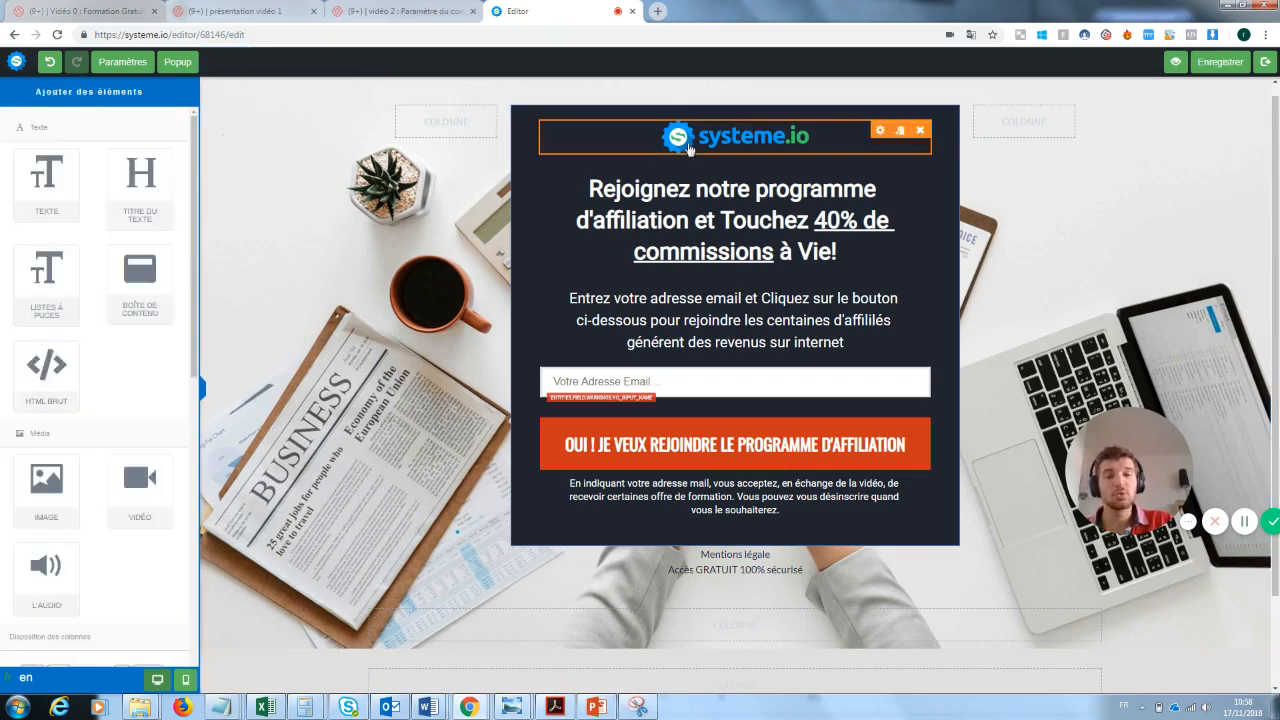
left_click(920, 130)
left_click(700, 108)
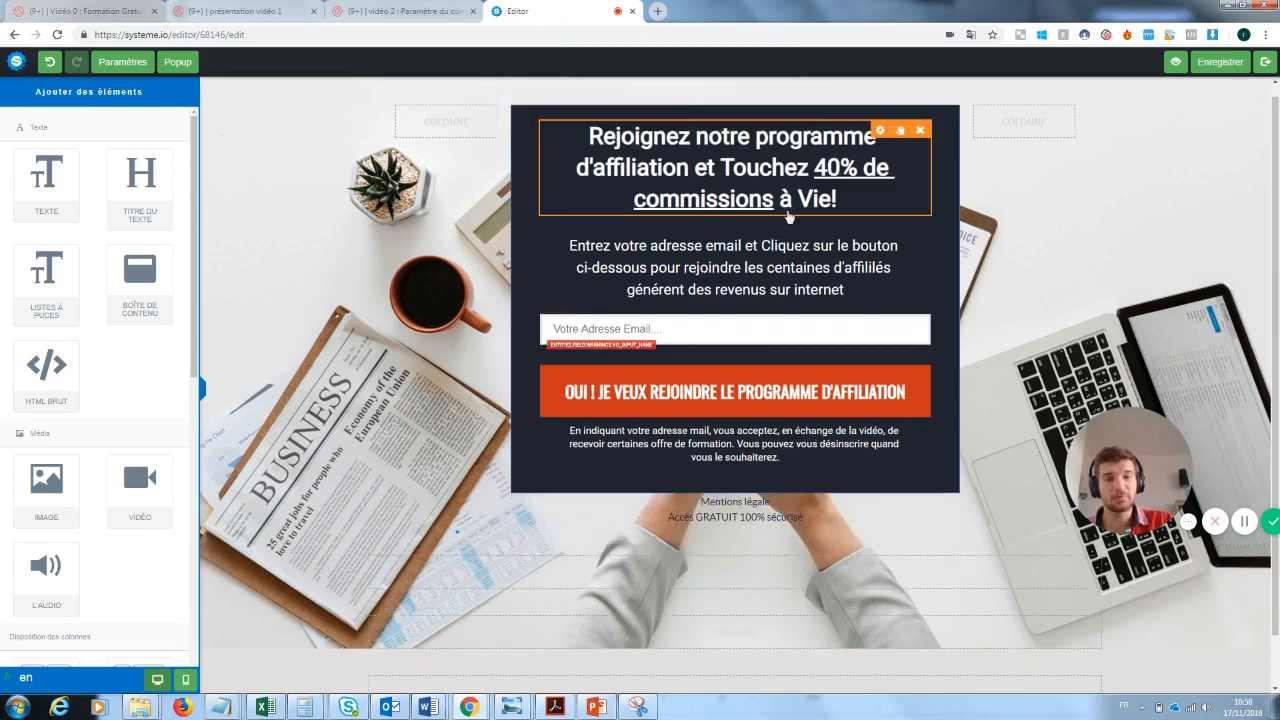
- Replace the opt-in box's headline with "Inscrivez vous pour recevoir la newsletter"
left_click(607, 137)
triple_click(607, 137)
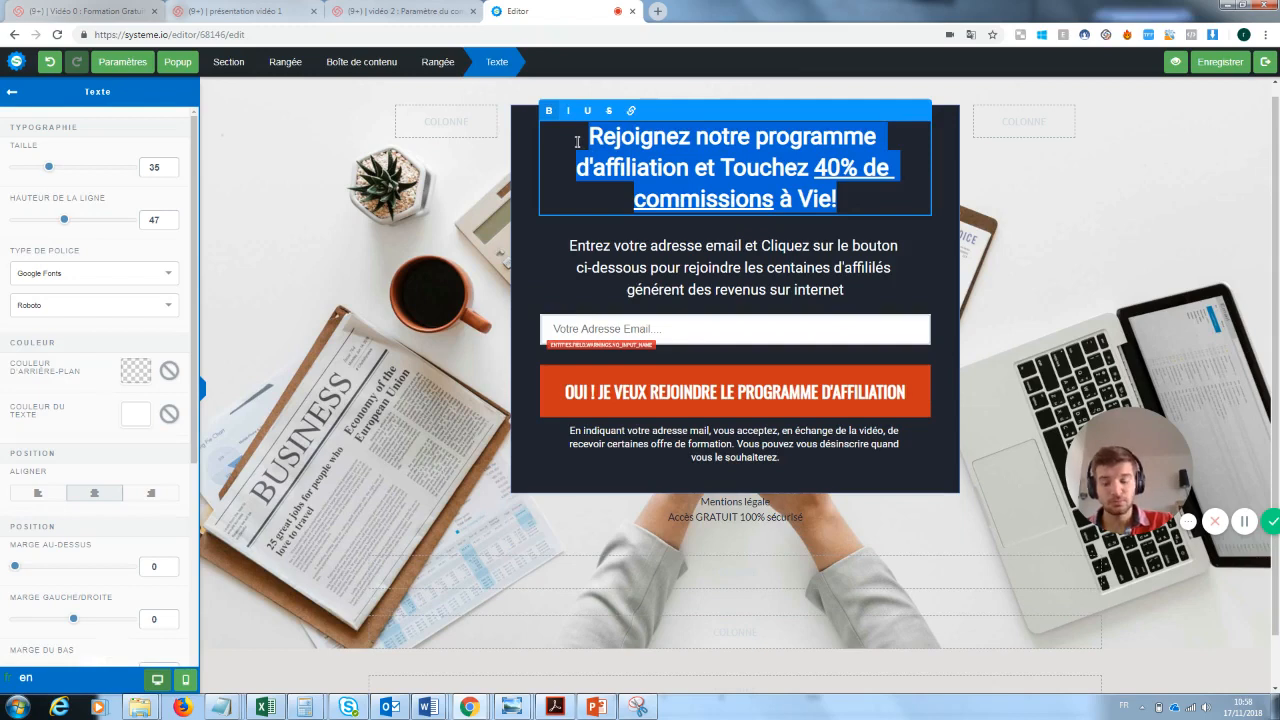
key("BackSpace")
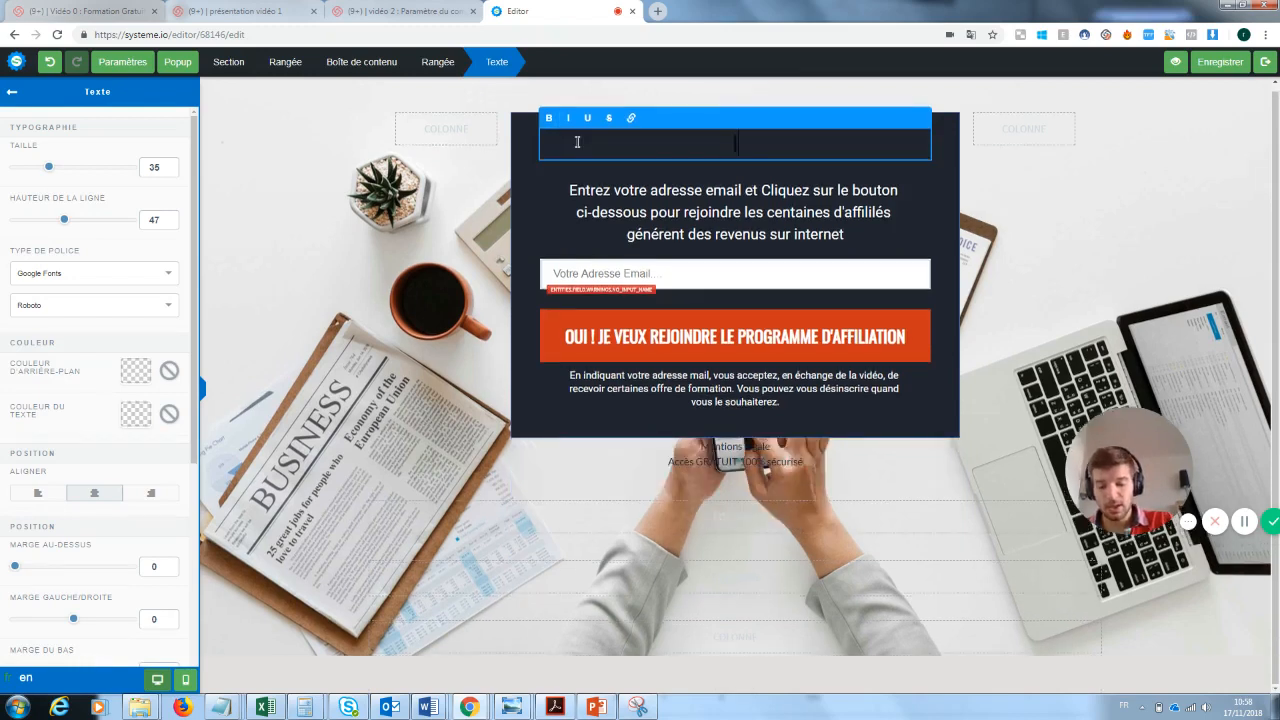
type("Inscrivez vous ")
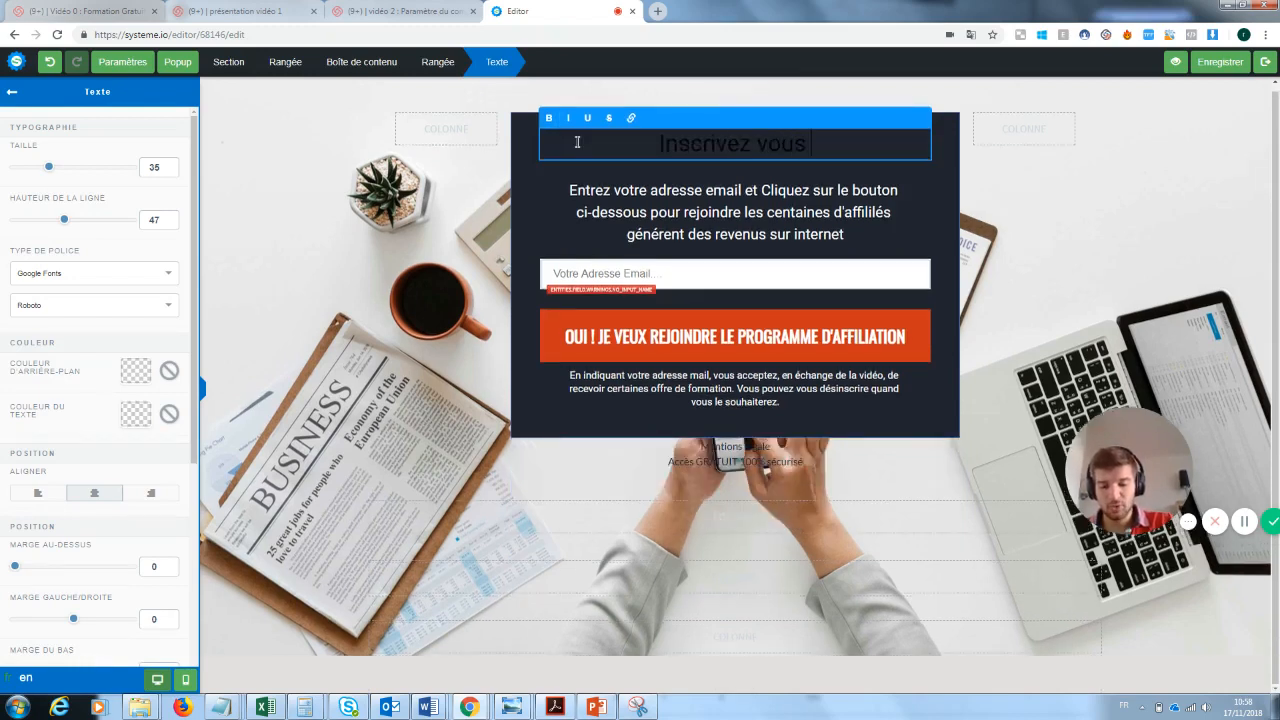
type("pour recevoir")
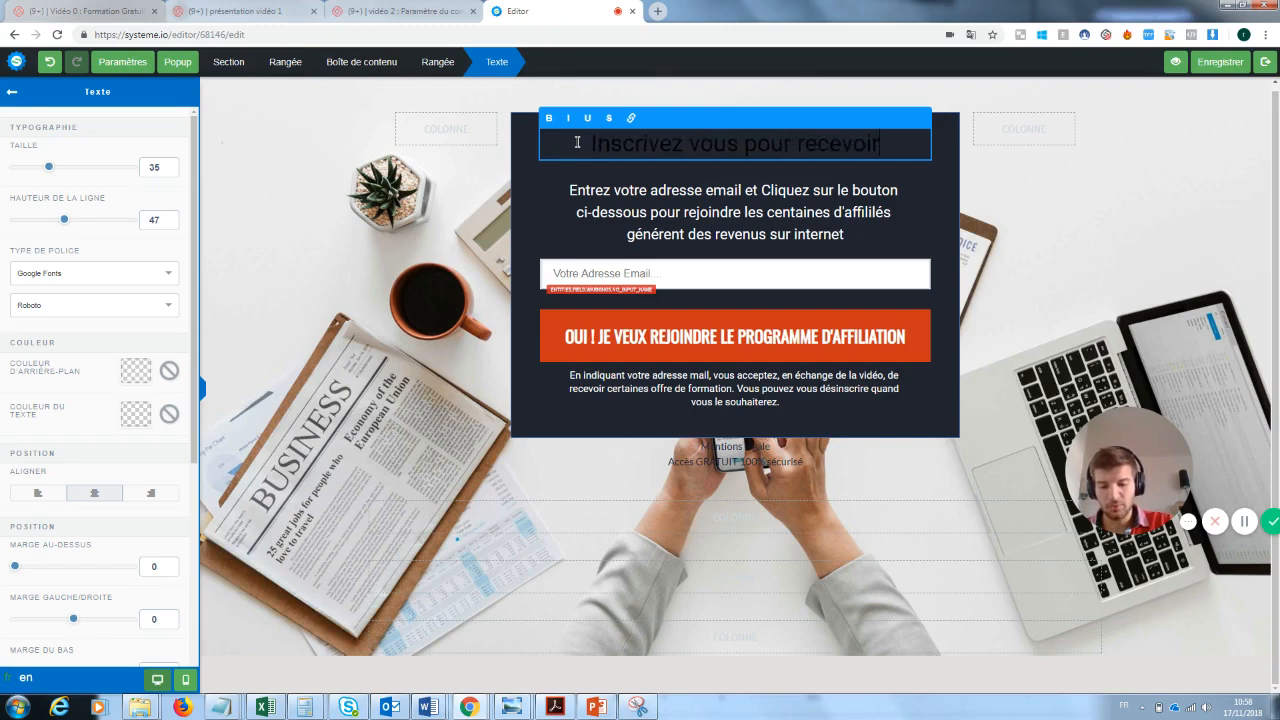
type(" la newse")
key("BackSpace")
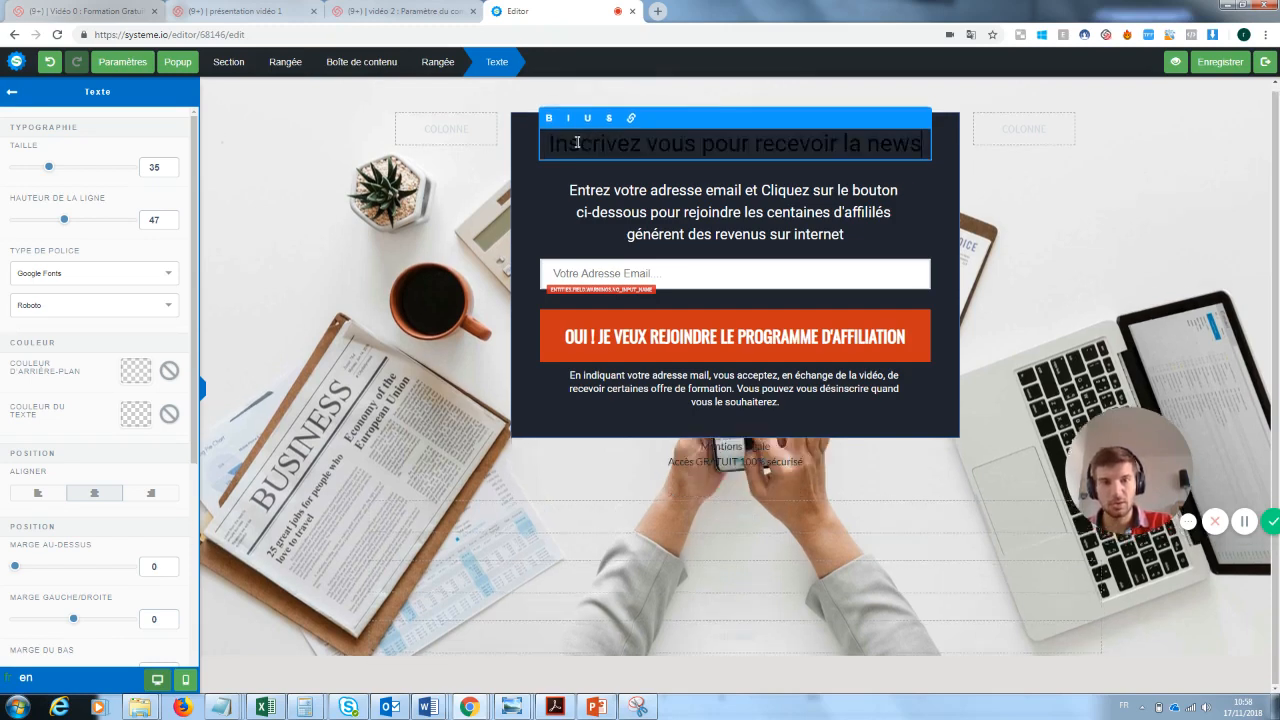
type("letter")
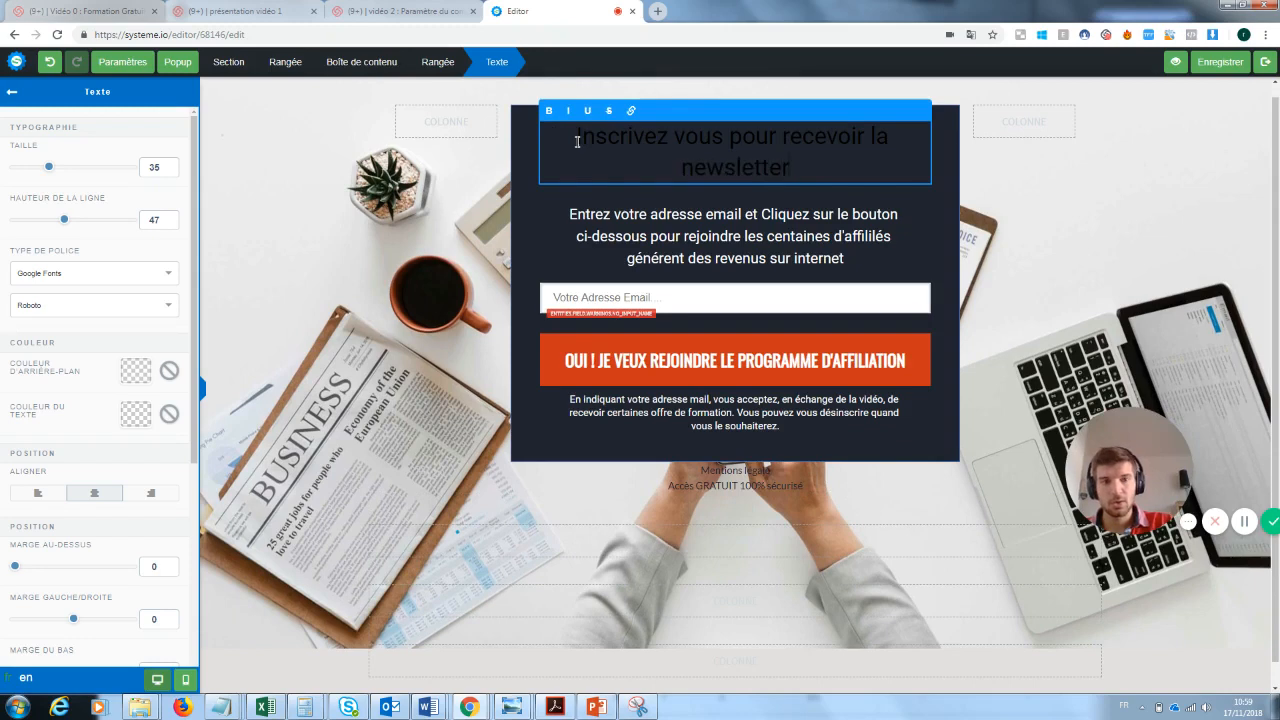
- Set the headline's text colour to white (FFFFFF)
left_click_drag(798, 172, 560, 135)
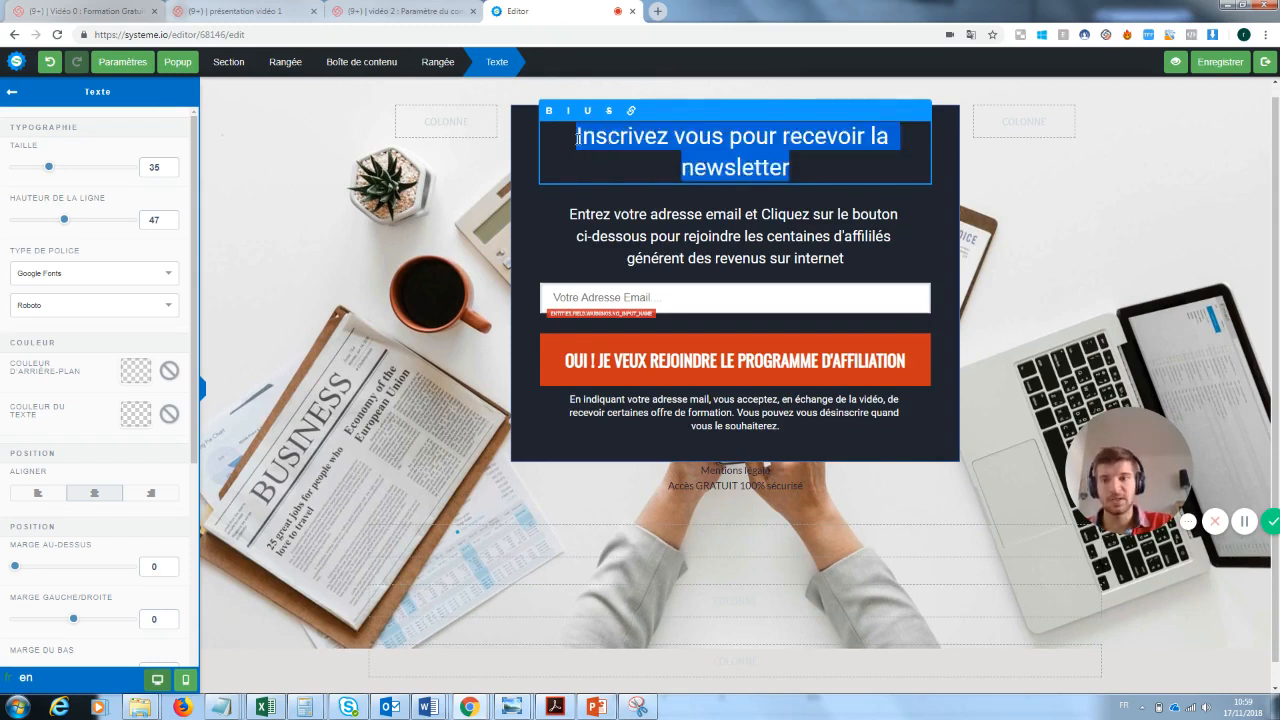
left_click(138, 418)
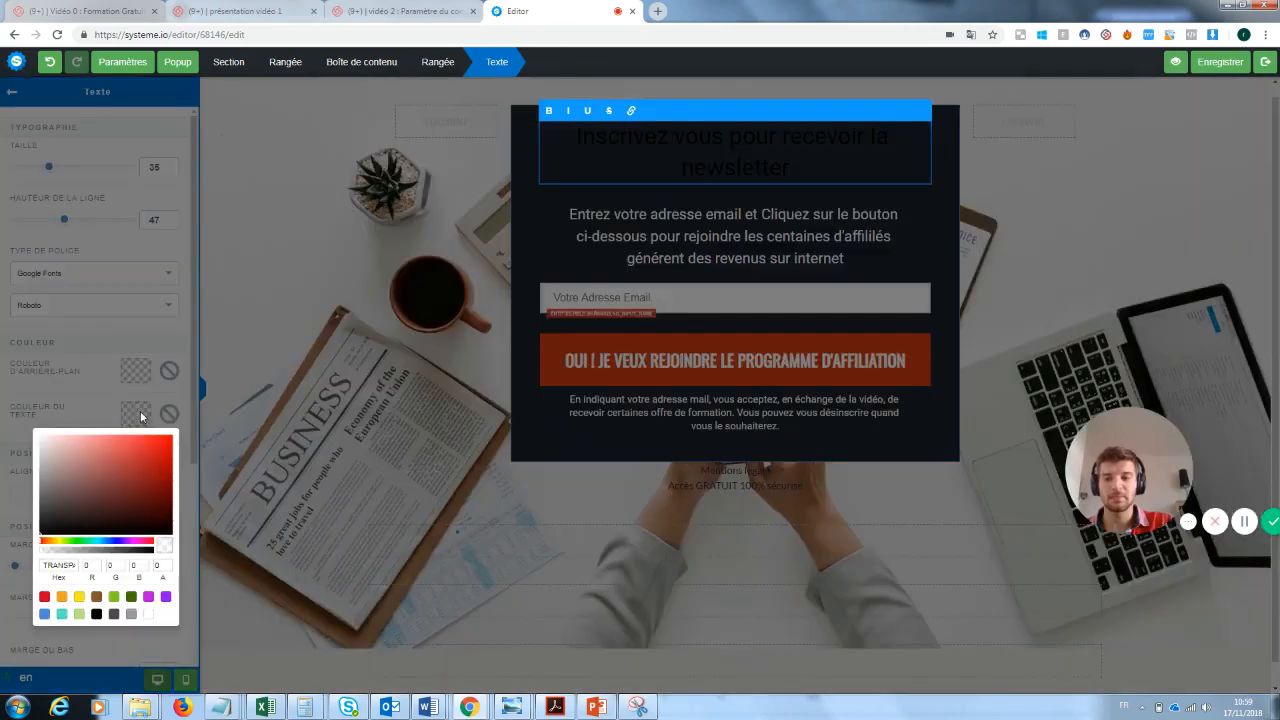
left_click(150, 615)
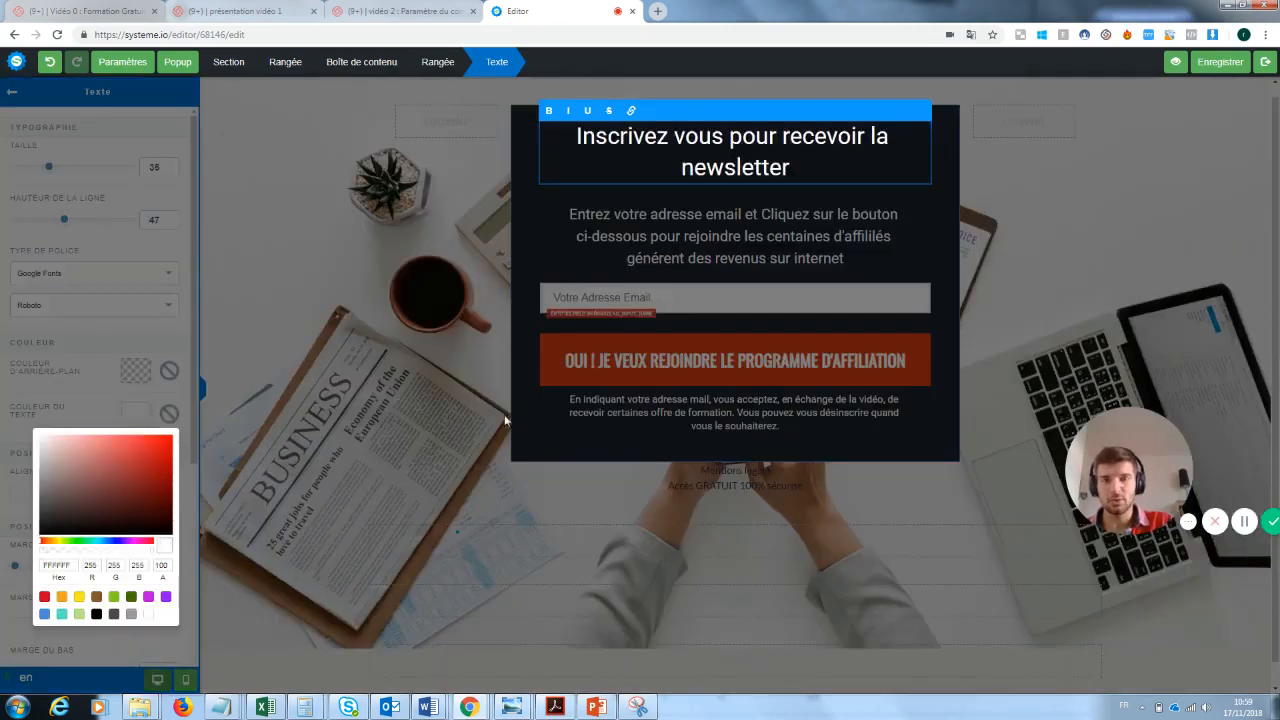
left_click(488, 318)
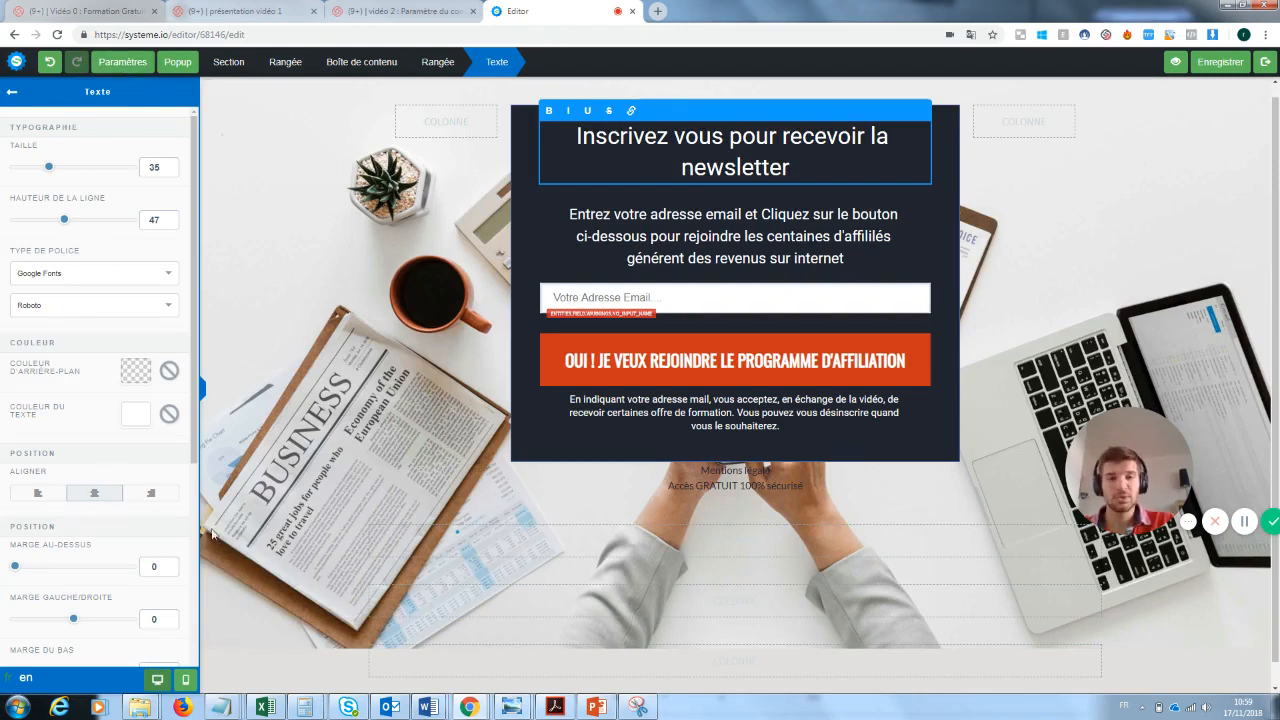
- Change the end of the paragraph below the headline, after "pour rejoindre", to "notre super newsletter"
left_click(715, 229)
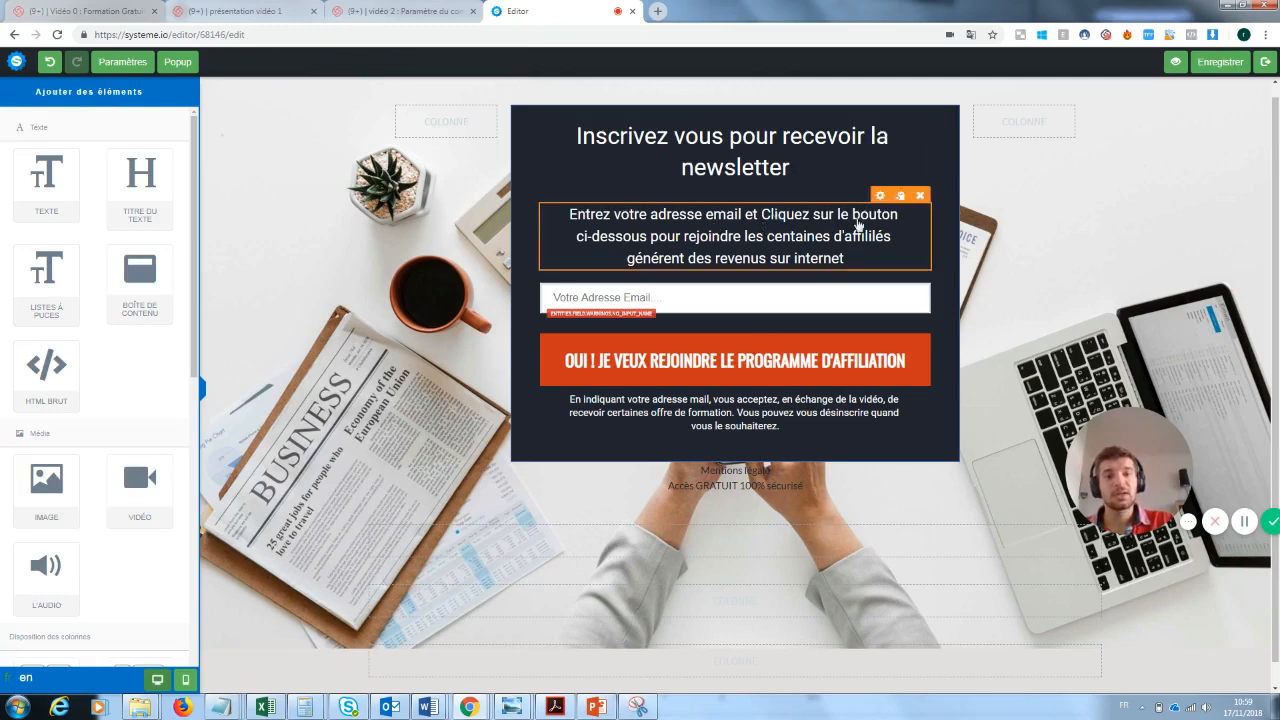
left_click(840, 258)
left_click_drag(844, 258, 744, 236)
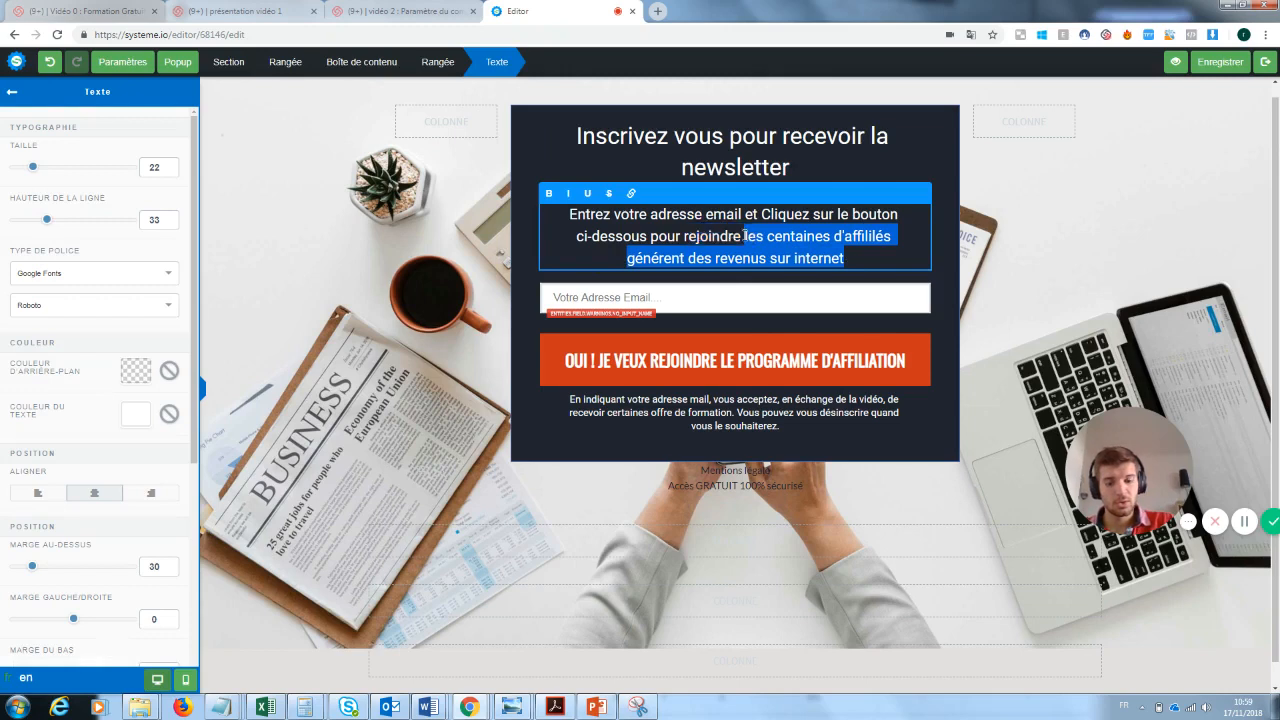
type("notre uper")
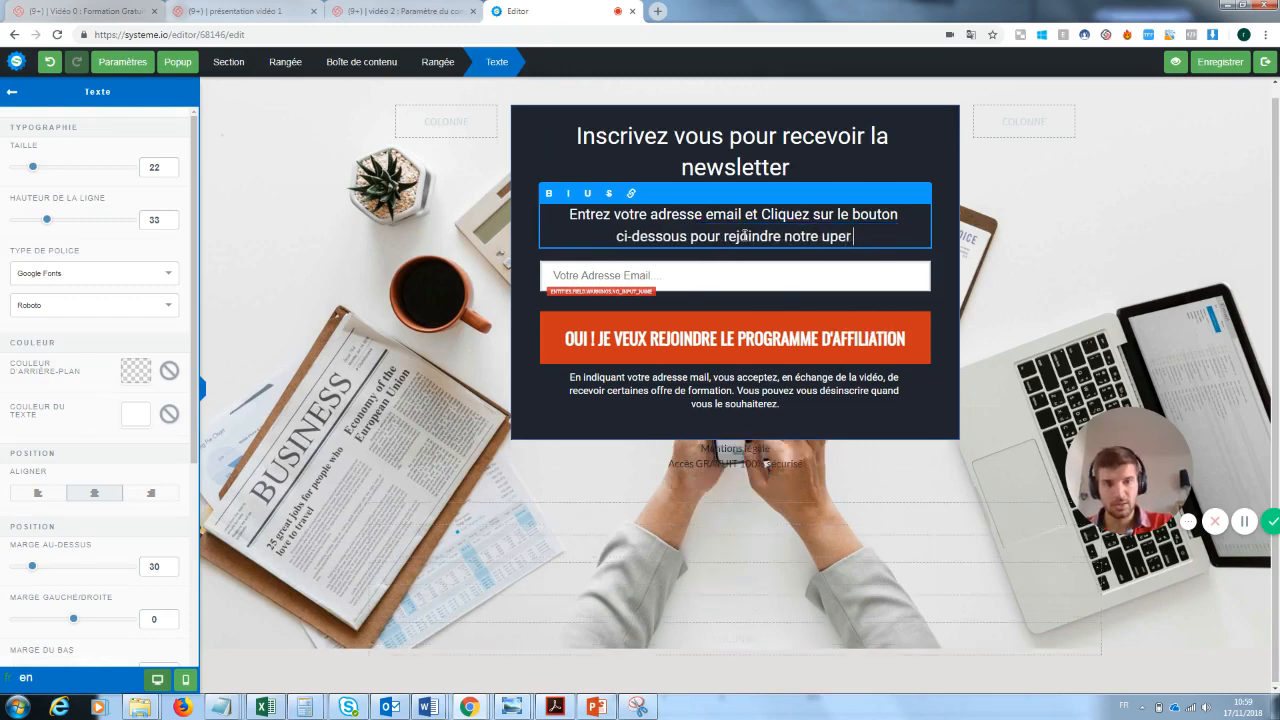
key("BackSpace")
key("BackSpace")
key("BackSpace")
key("BackSpace")
type("super ")
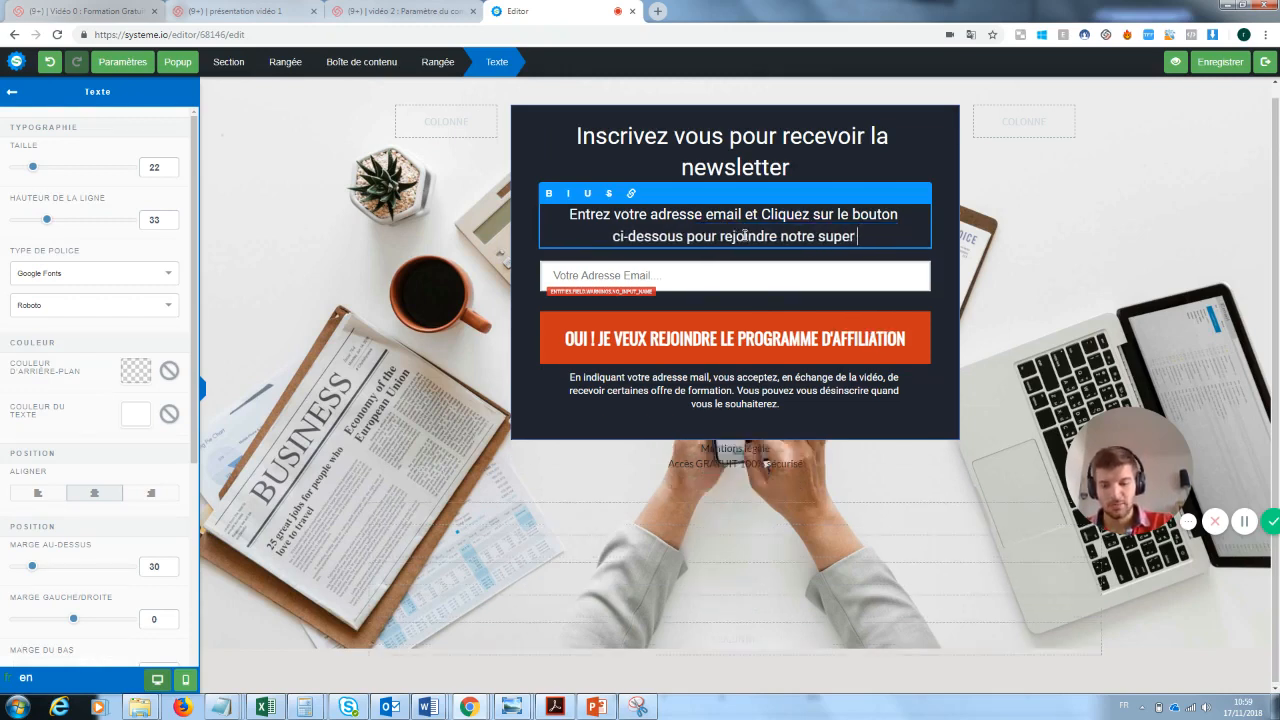
type("newslette")
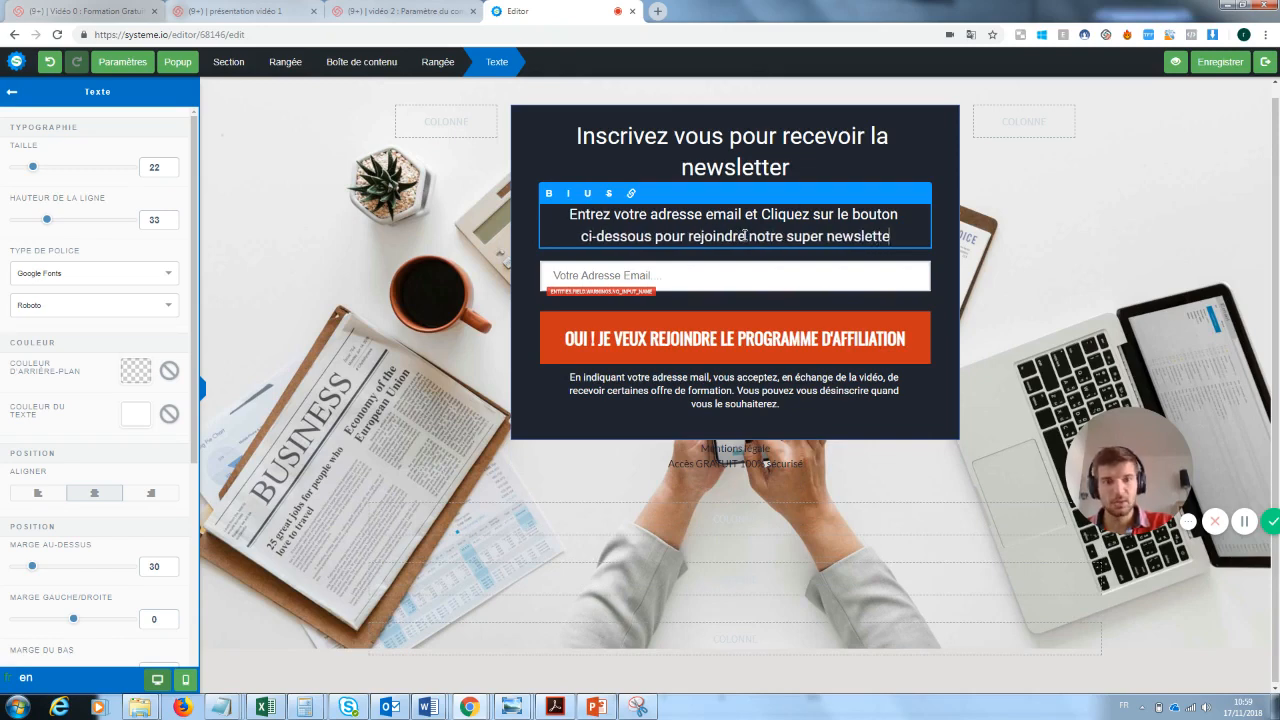
type("r")
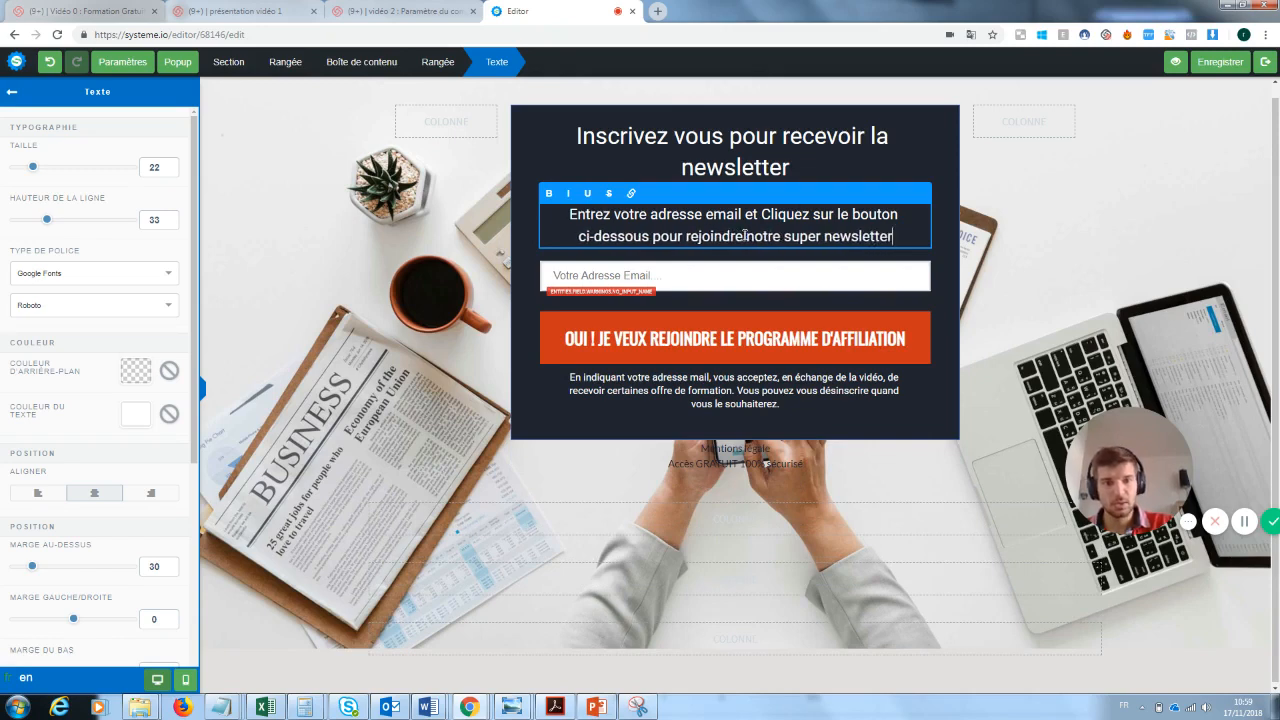
- Open the settings of the e-mail address form field and examine its options
left_click(649, 287)
left_click(668, 270)
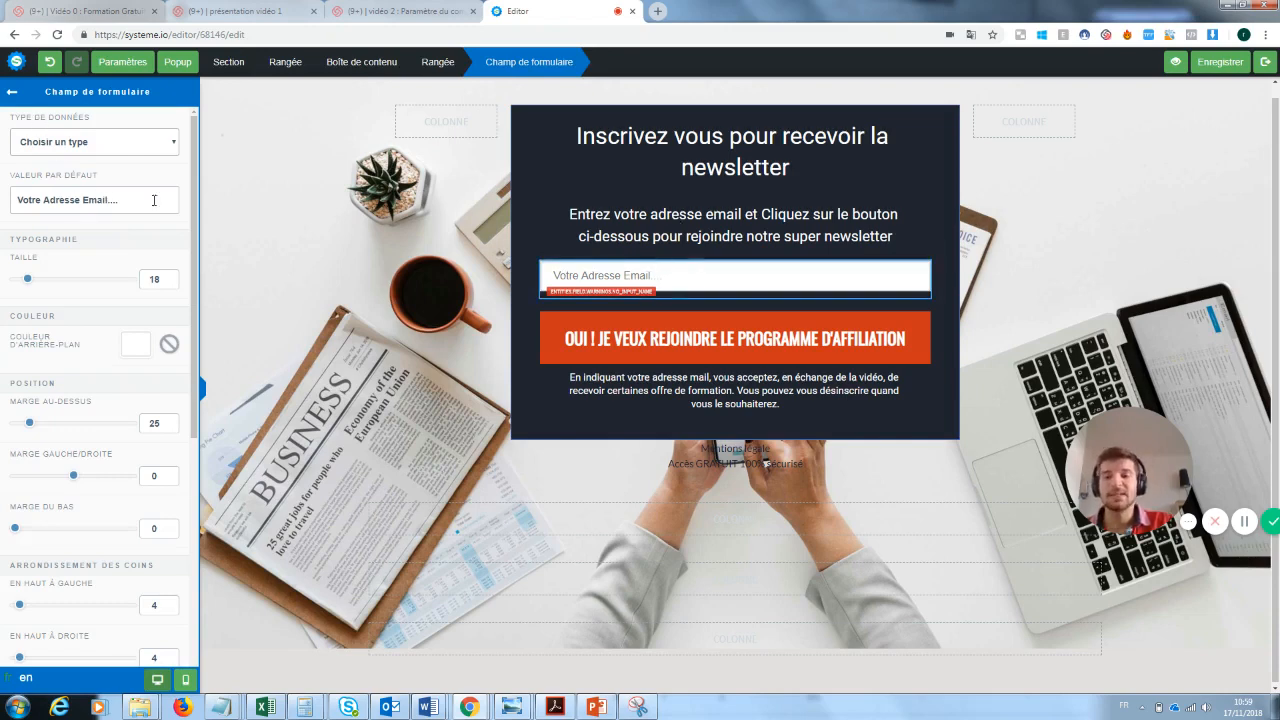
left_click(793, 332)
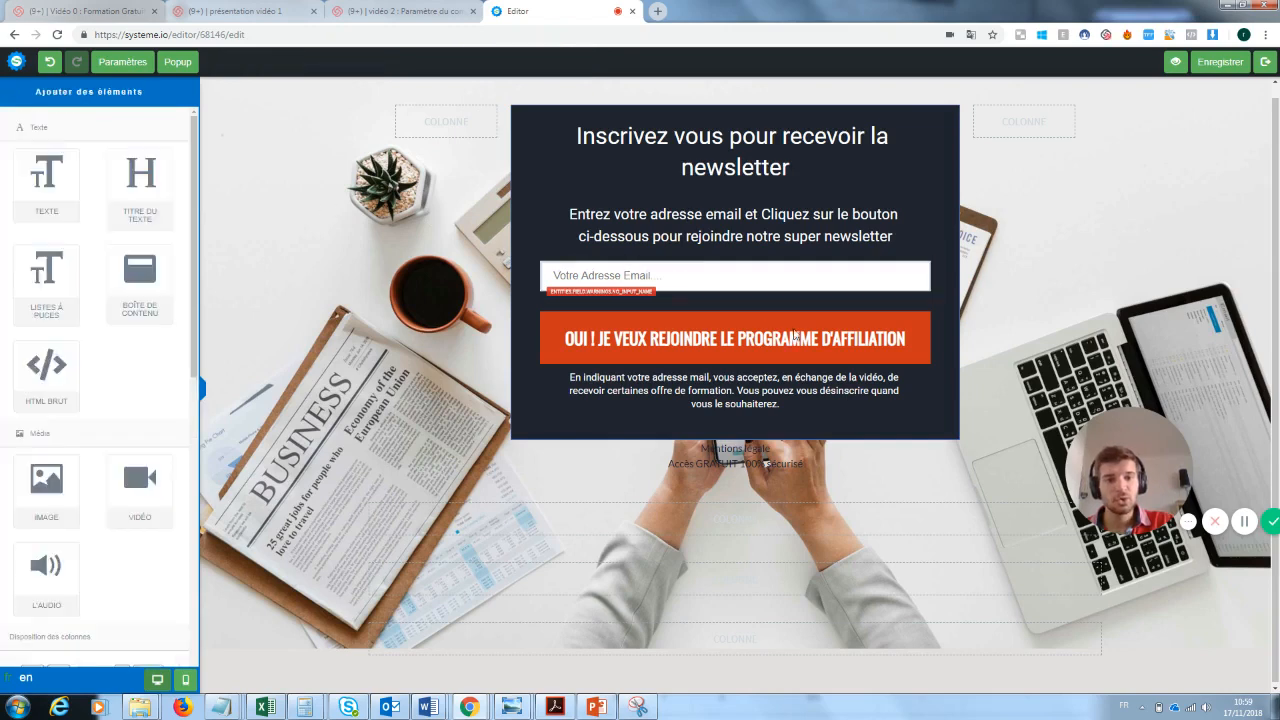
- Set the orange button's text to "OUI ! JE VEUX REJOINDRE LA NEWSLETTER"
left_click(797, 352)
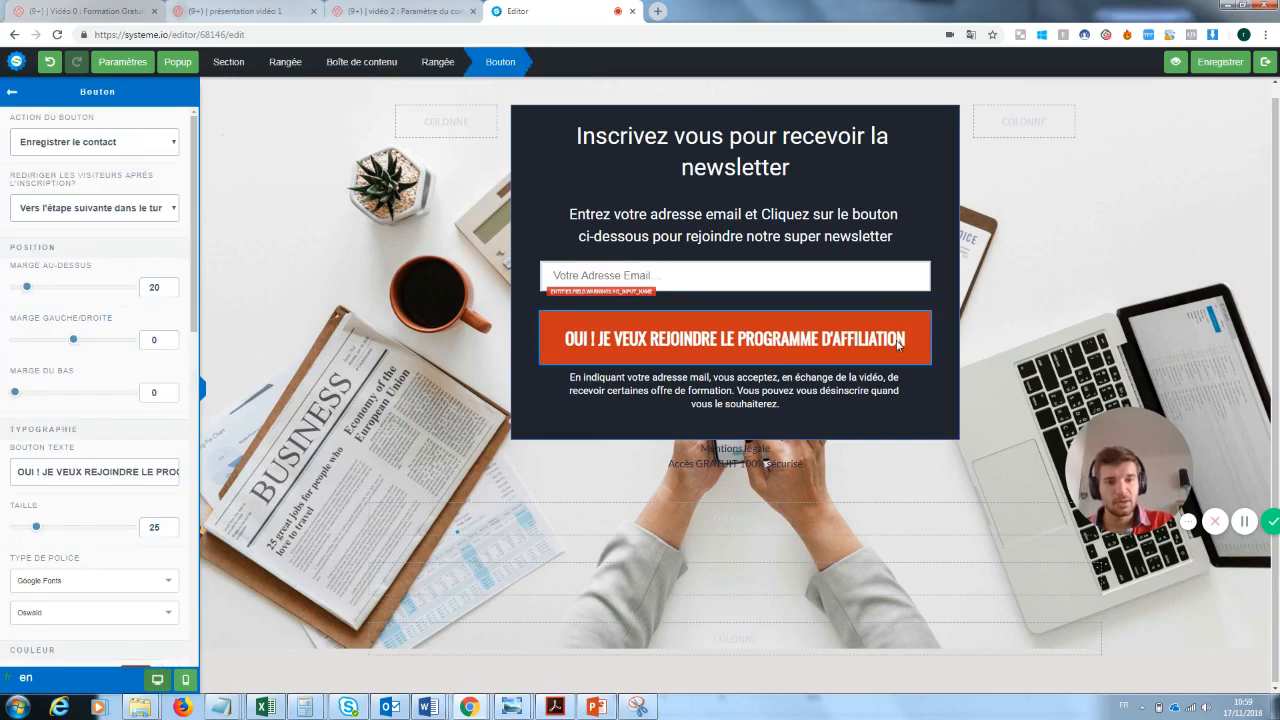
left_click(899, 345)
left_click(842, 346)
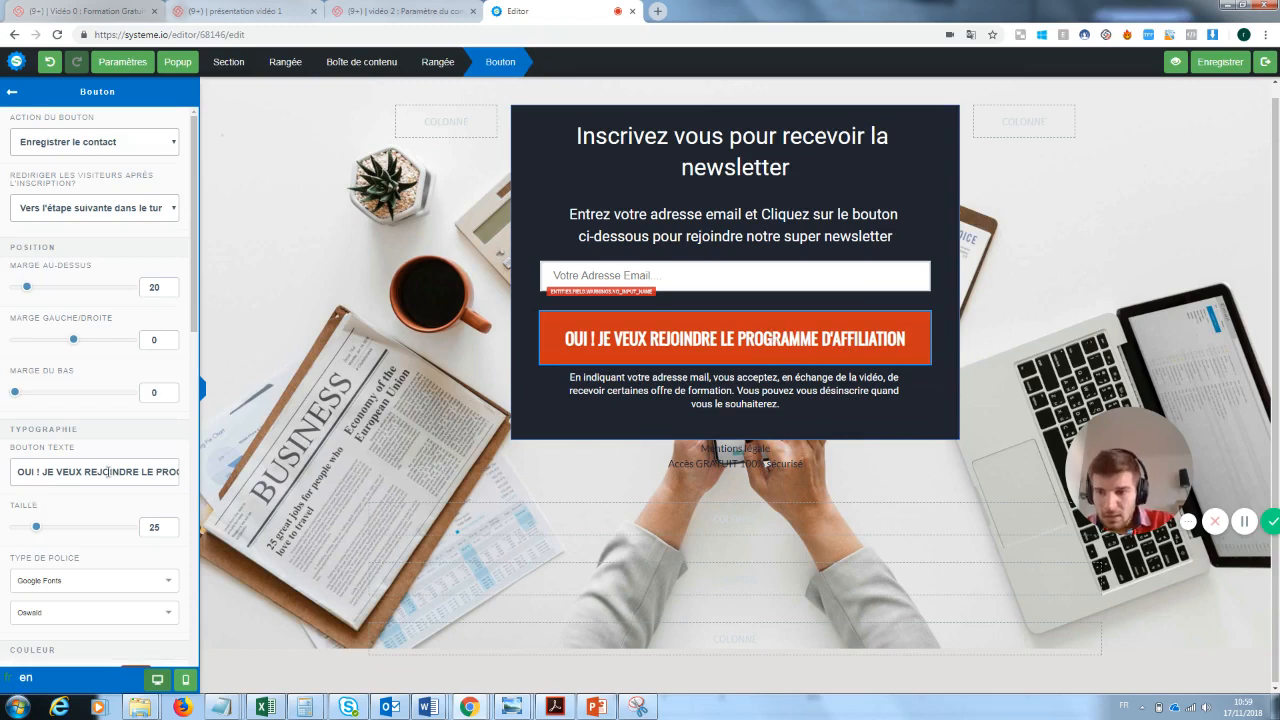
left_click_drag(143, 471, 233, 481)
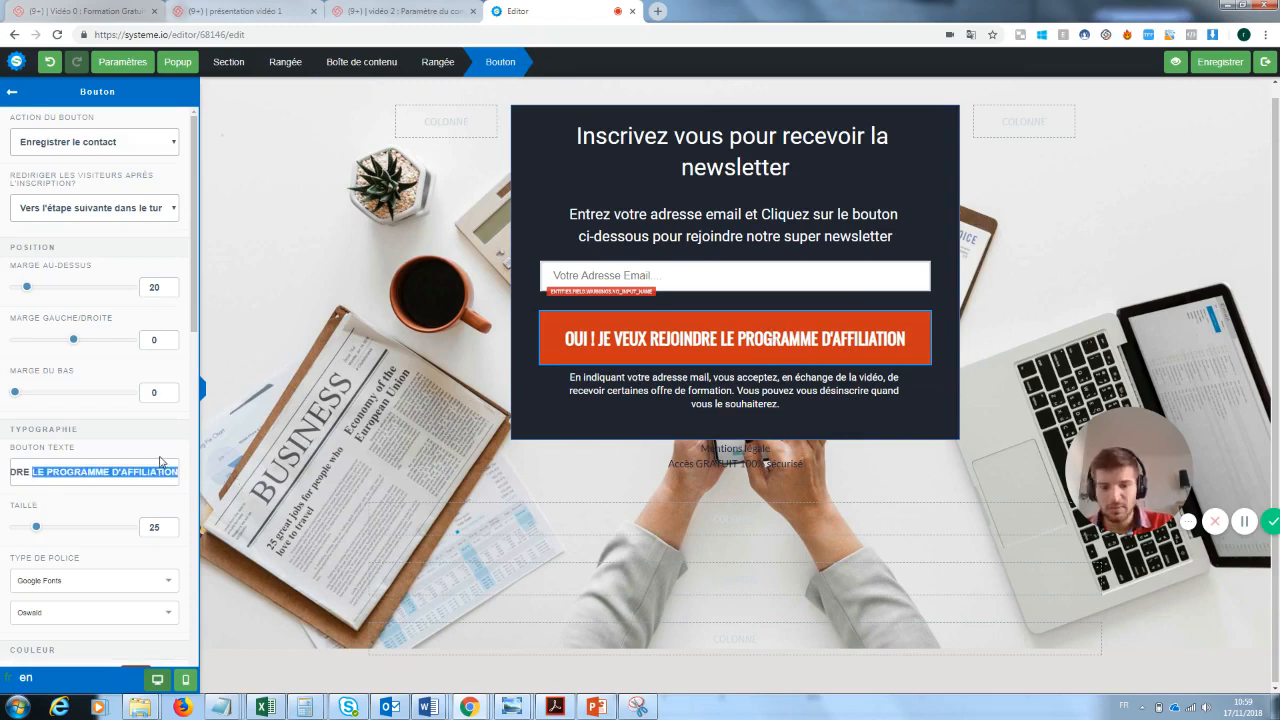
key("BackSpace")
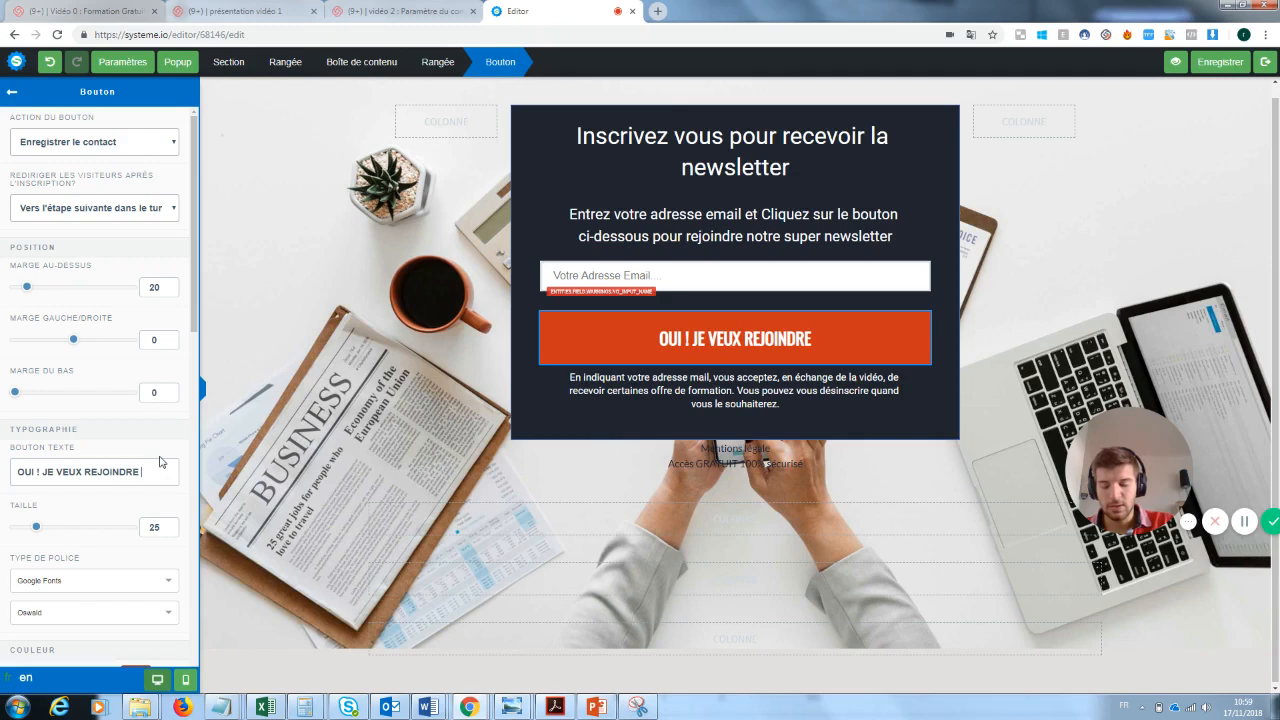
type("la newsletter")
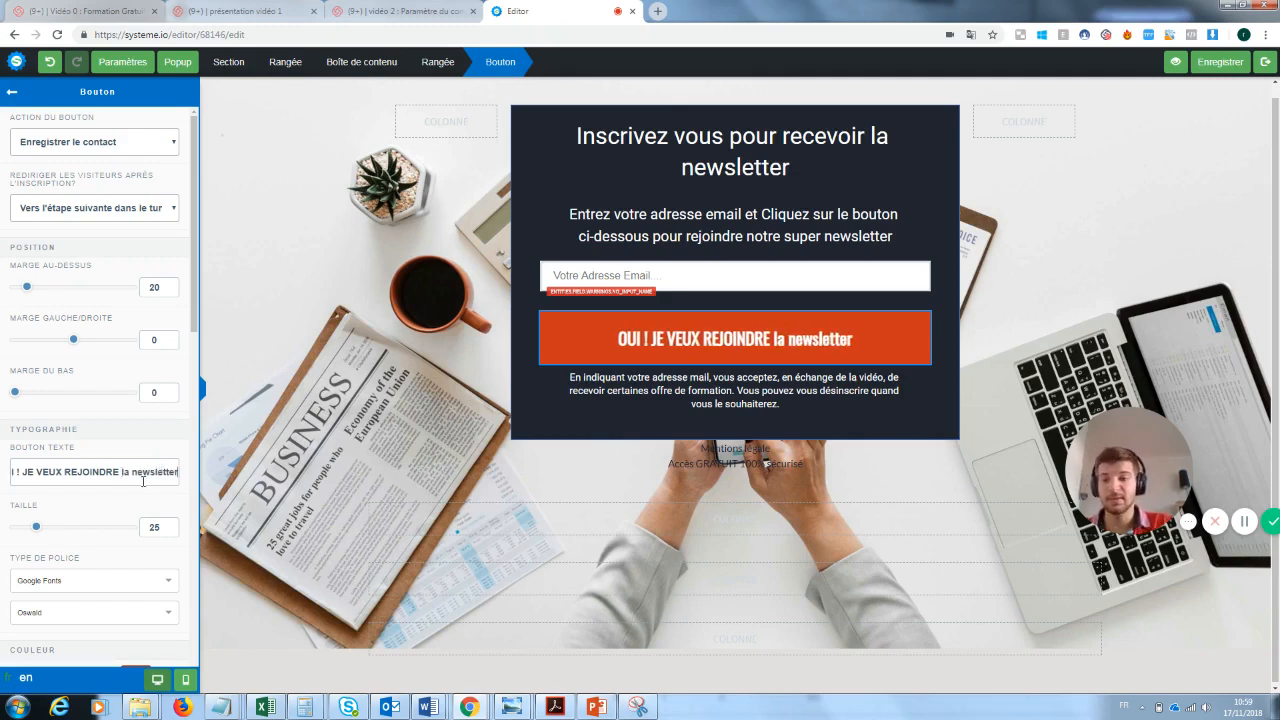
left_click_drag(177, 471, 119, 474)
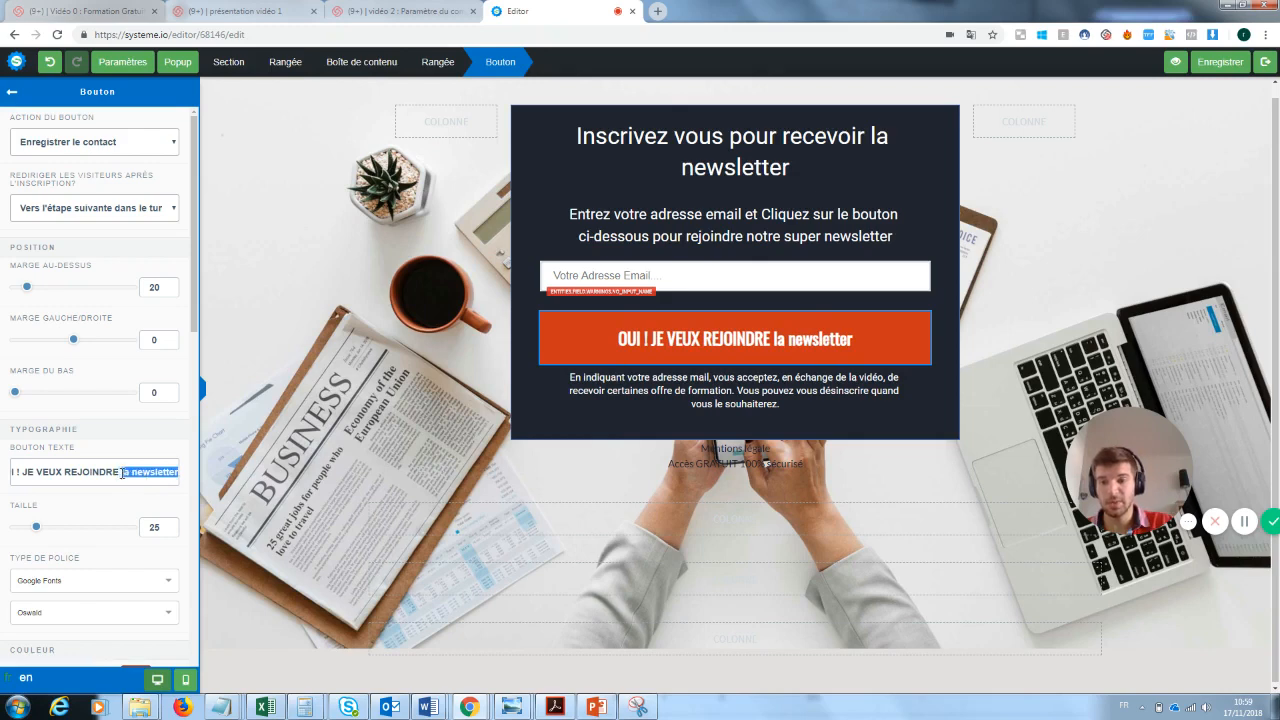
key("BackSpace")
type("L")
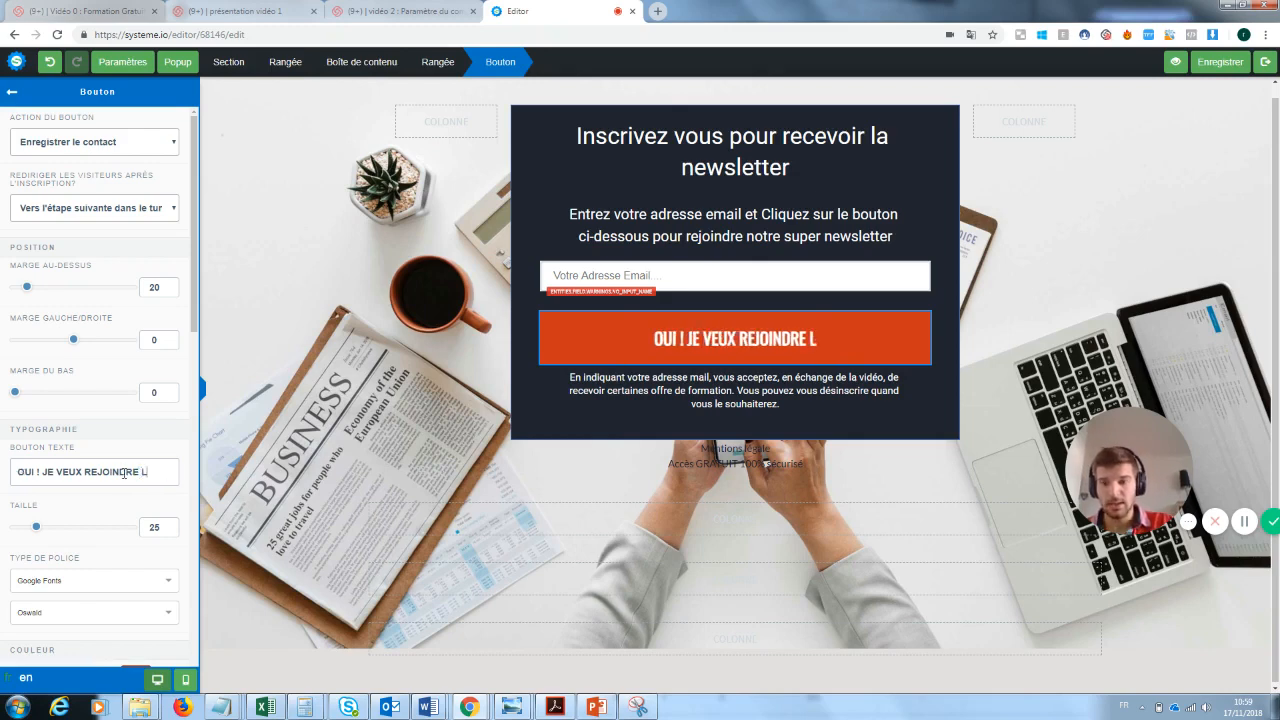
type("A NEWSLETTER")
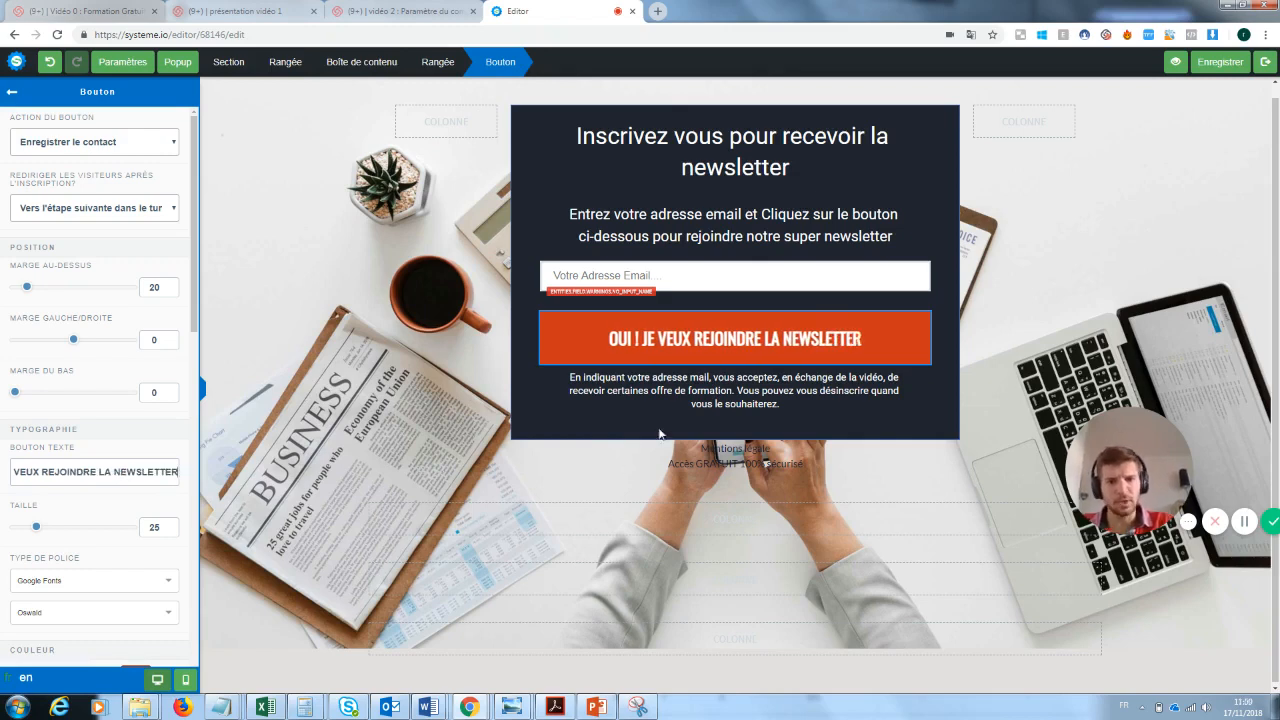
left_click(893, 452)
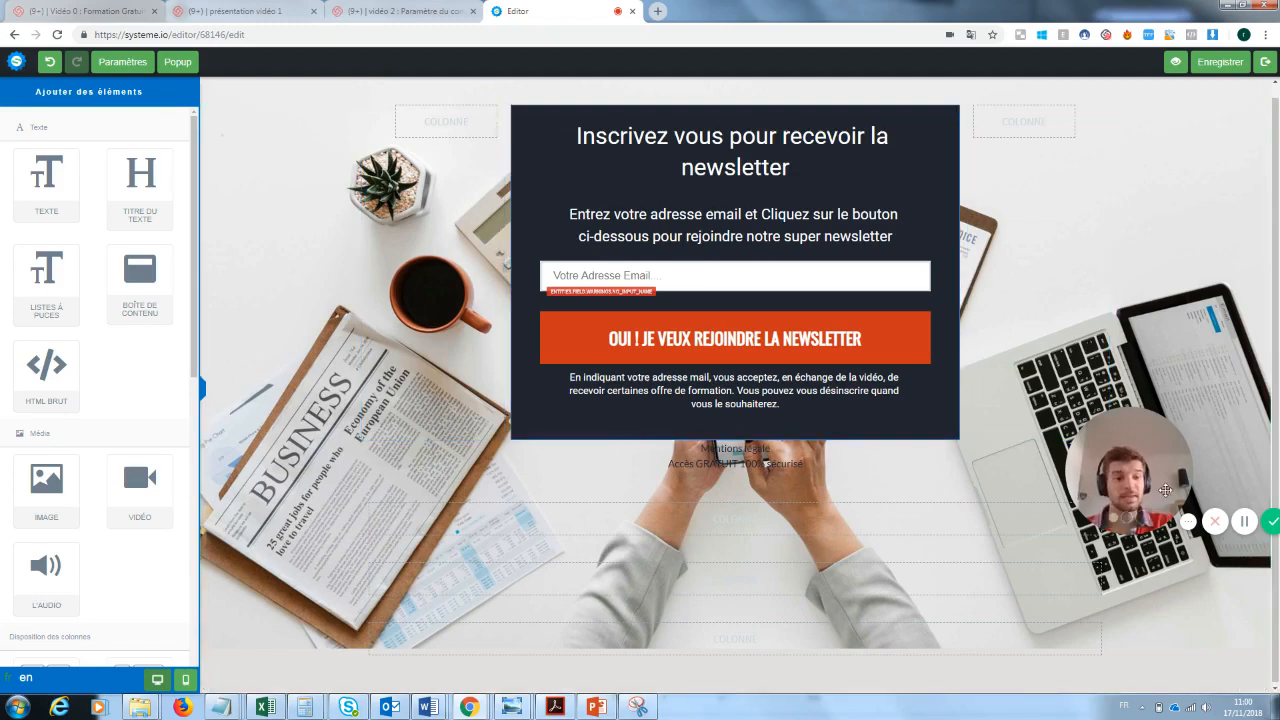
- Delete the first empty row below the legal notice lines and confirm its removal
left_click_drag(1153, 468, 297, 583)
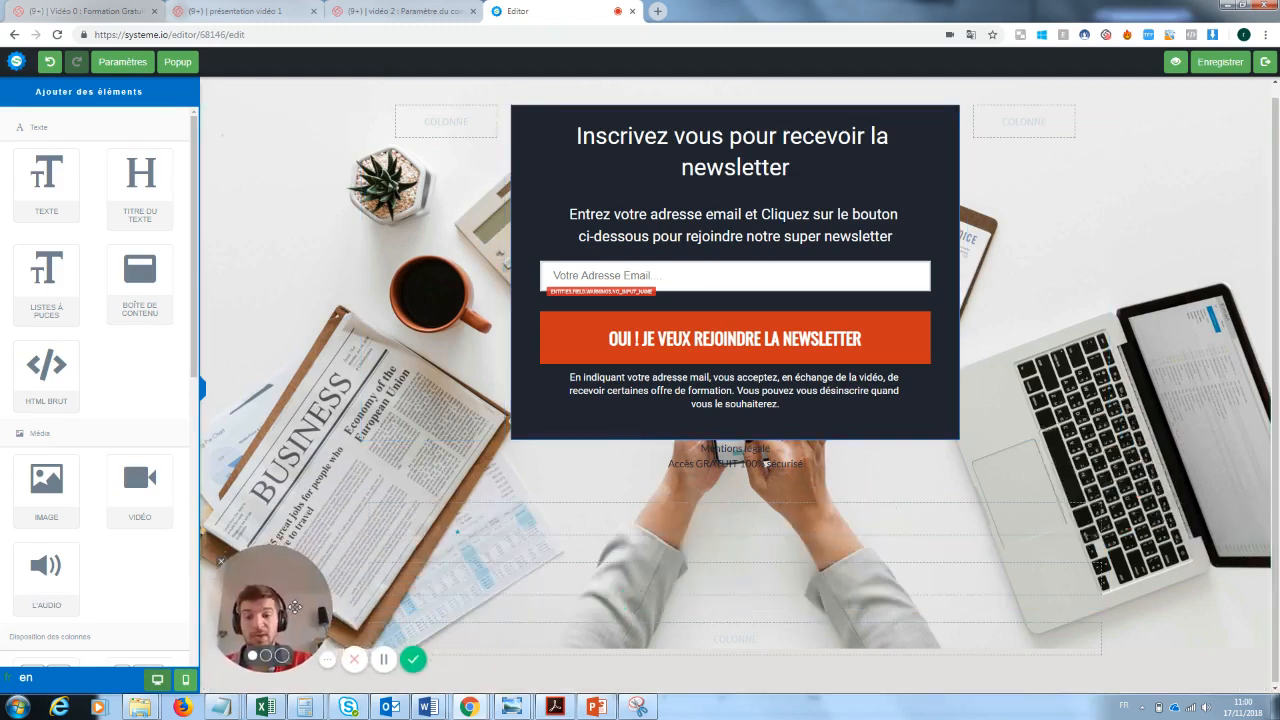
left_click(1098, 481)
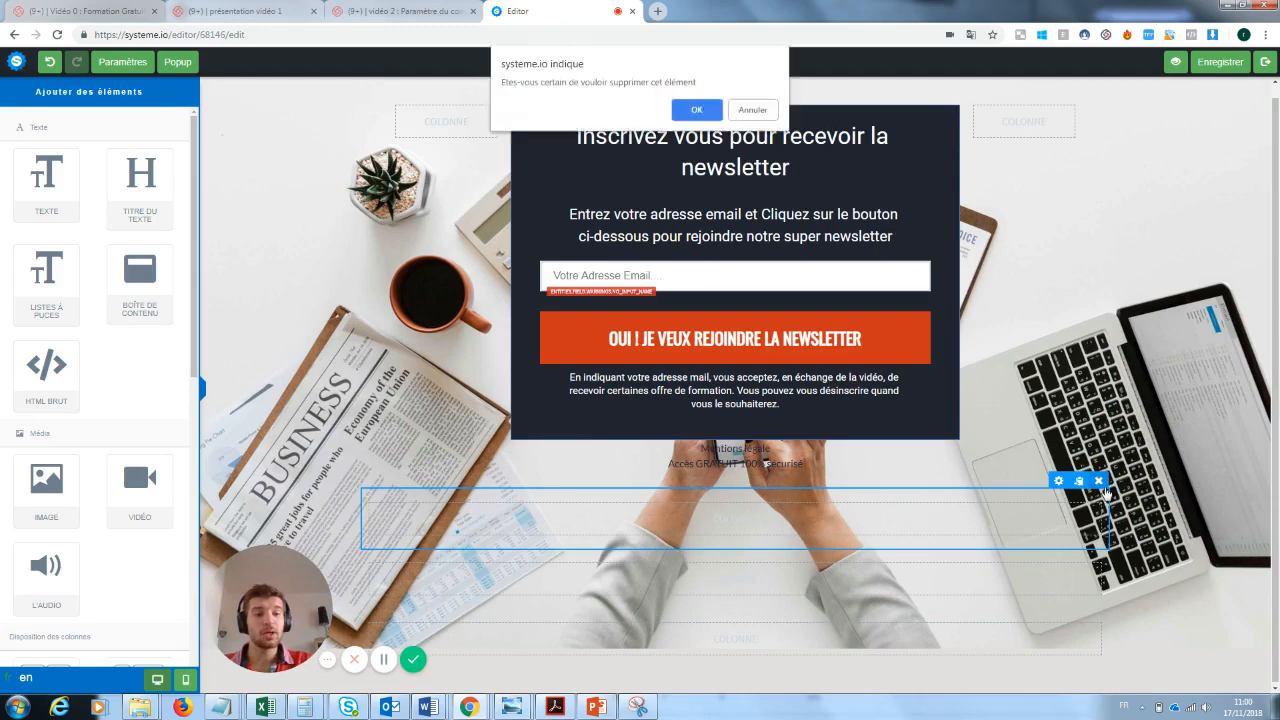
left_click(705, 113)
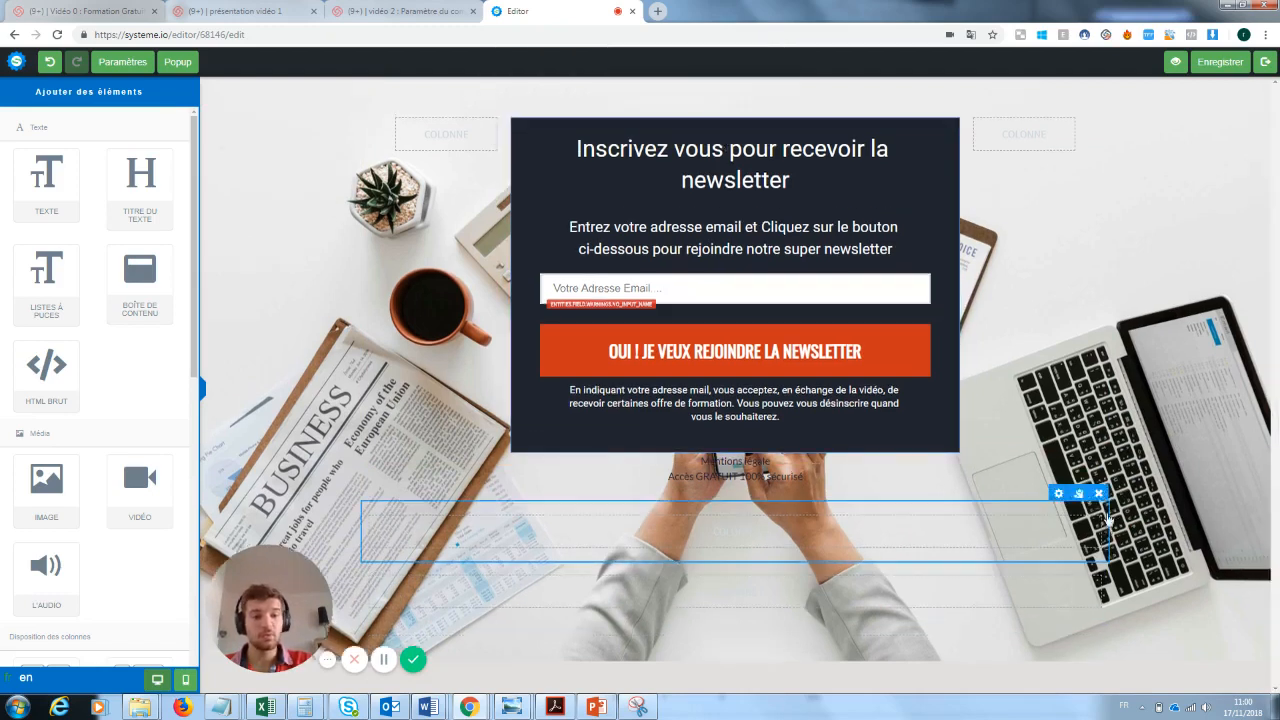
- Delete the next empty row below the legal notice lines, confirming its removal, and leave the page editor for the funnel
left_click(1099, 494)
left_click(697, 108)
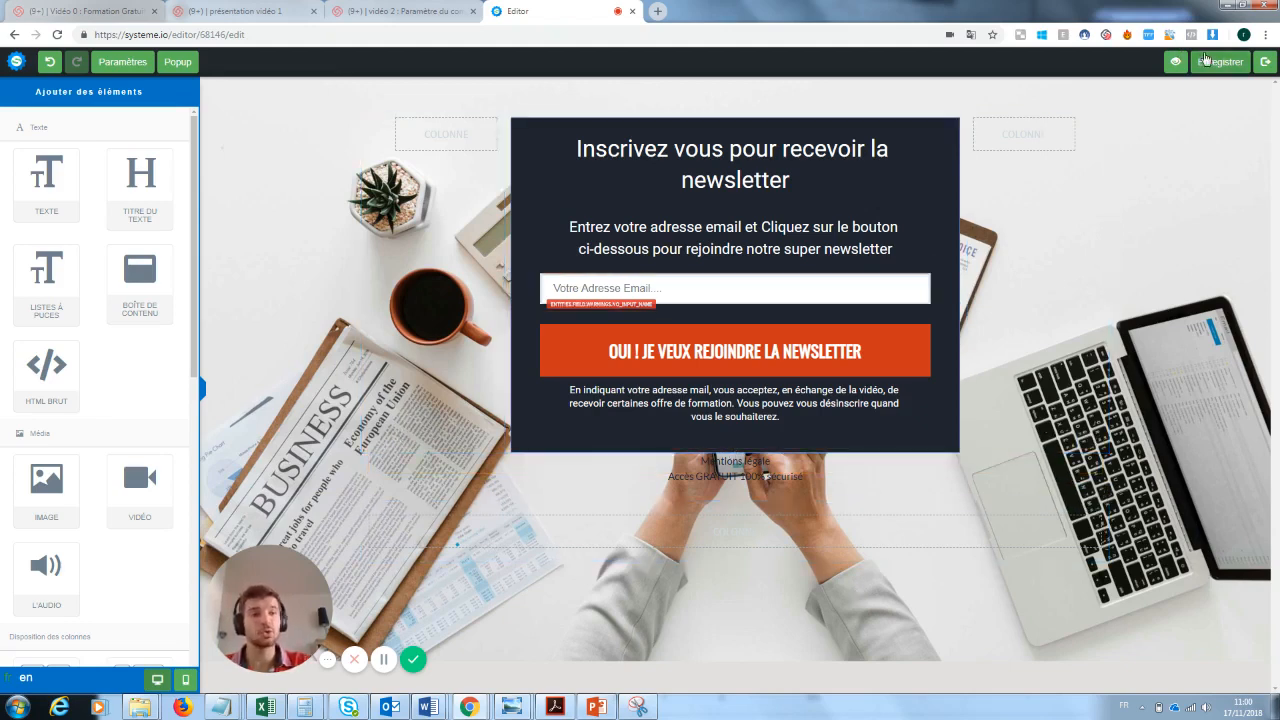
left_click(1265, 62)
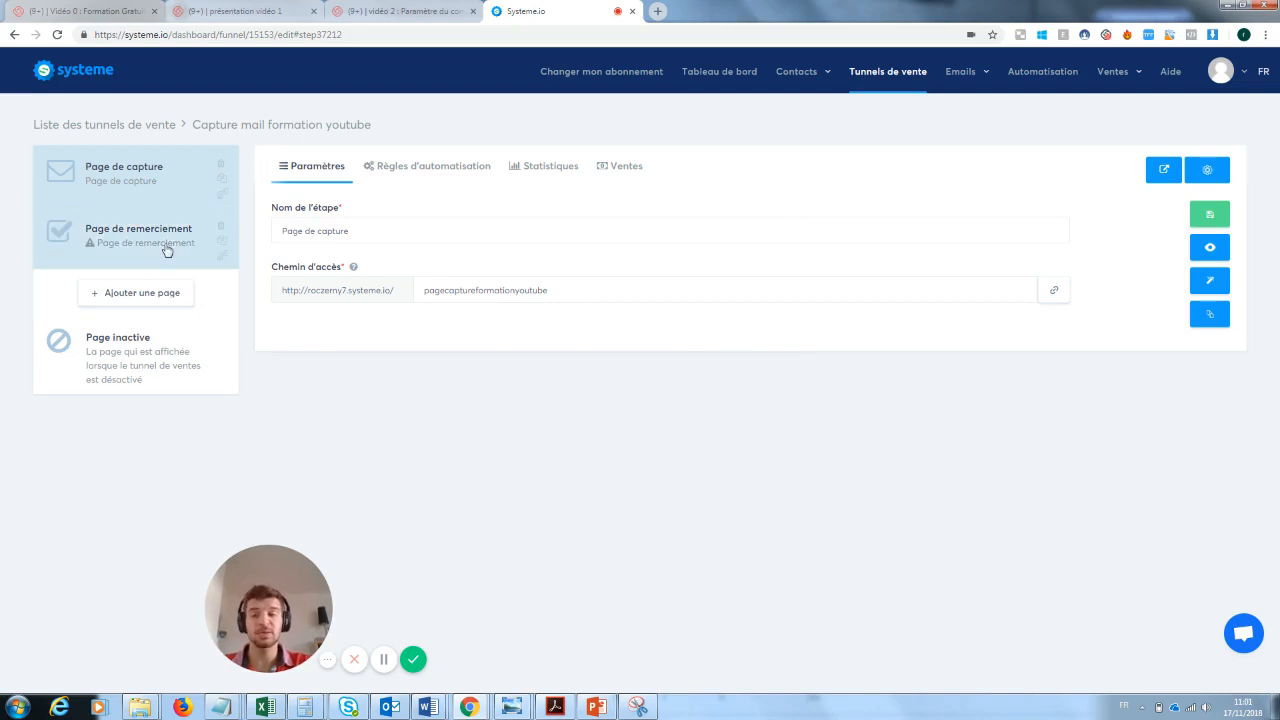
- Choose the "merci" template for the funnel's thank-you page and open that page in the editor
left_click(107, 249)
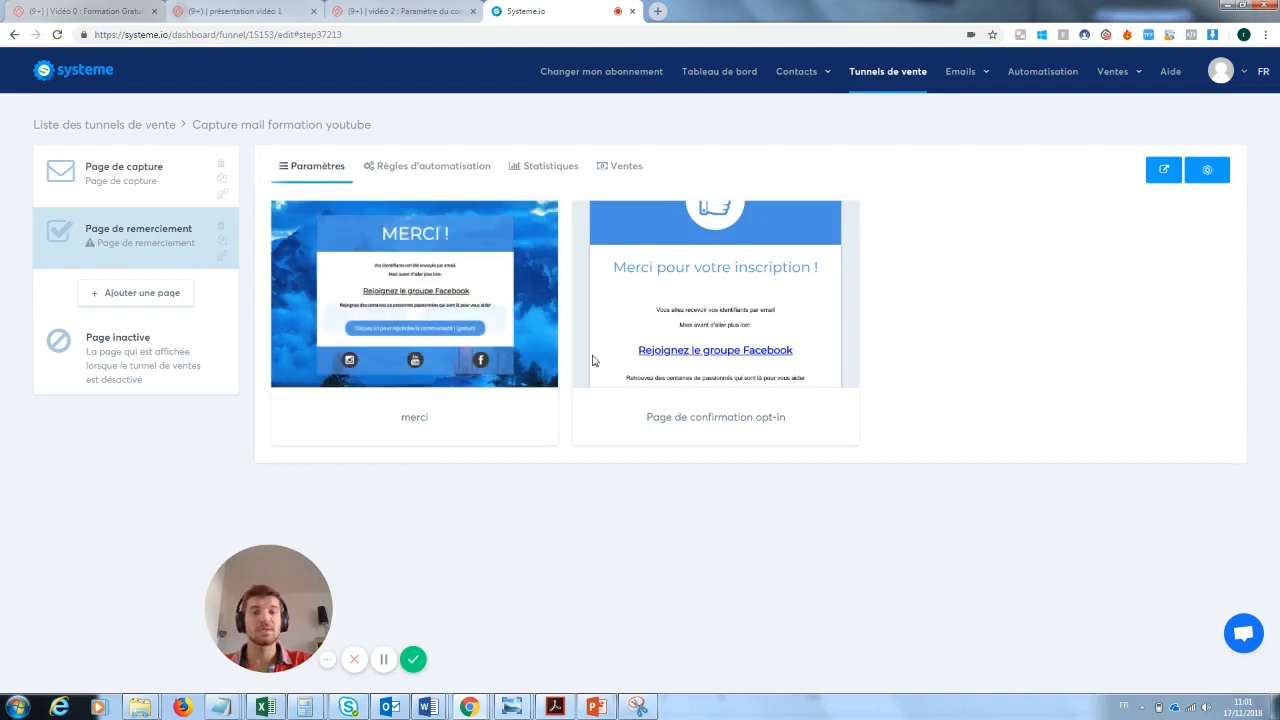
mouse_move(645, 323)
left_click(368, 294)
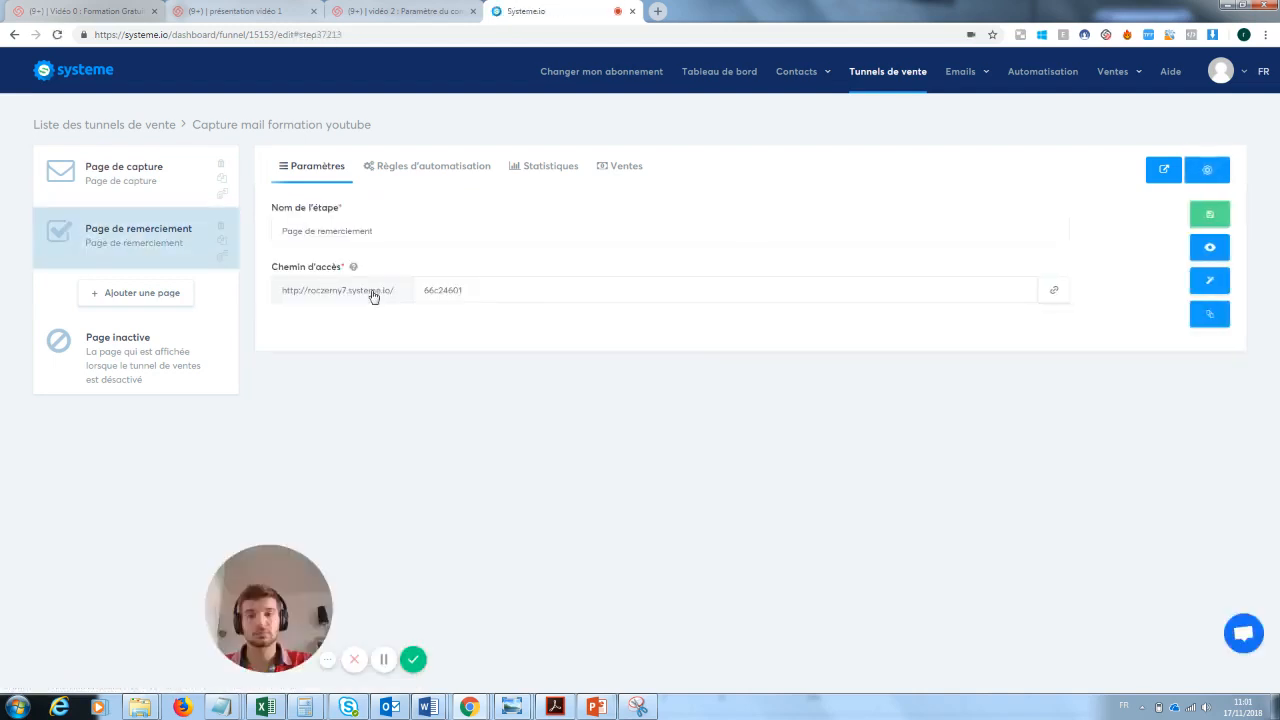
left_click(1211, 286)
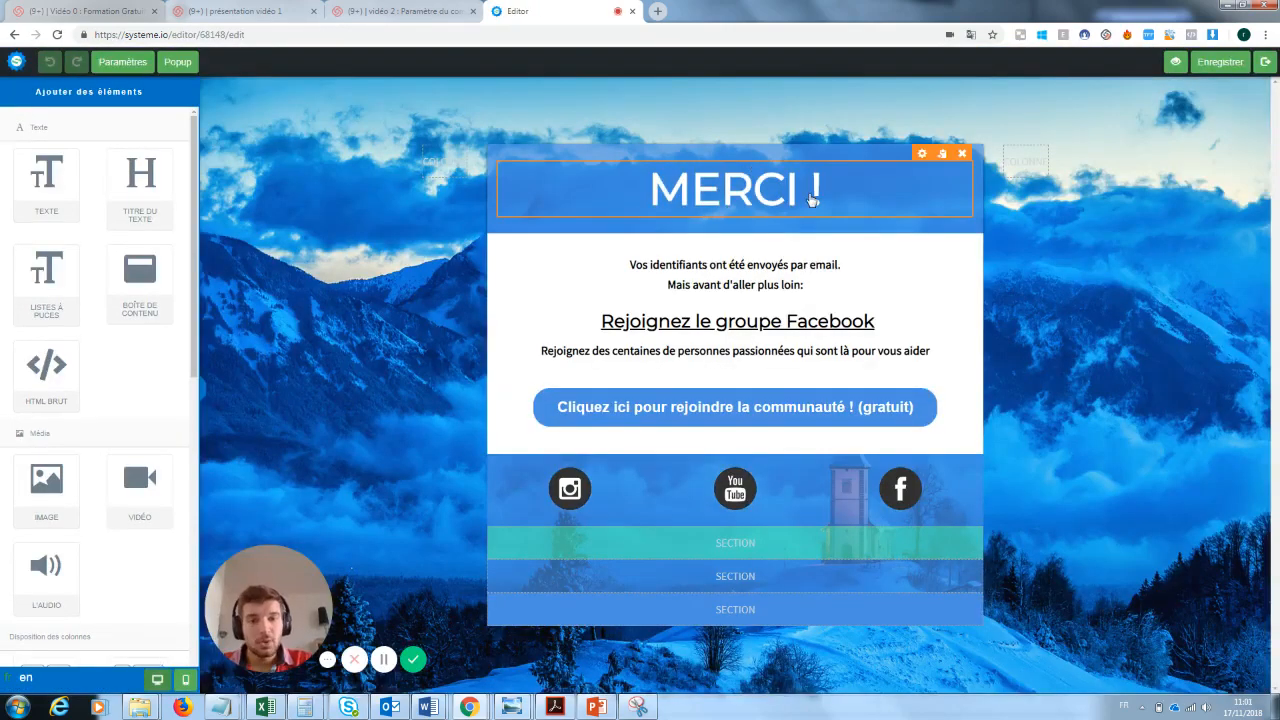
- Replace the two text lines below the "MERCI !" title with "Ta newsletter va arriver"
double_click(792, 286)
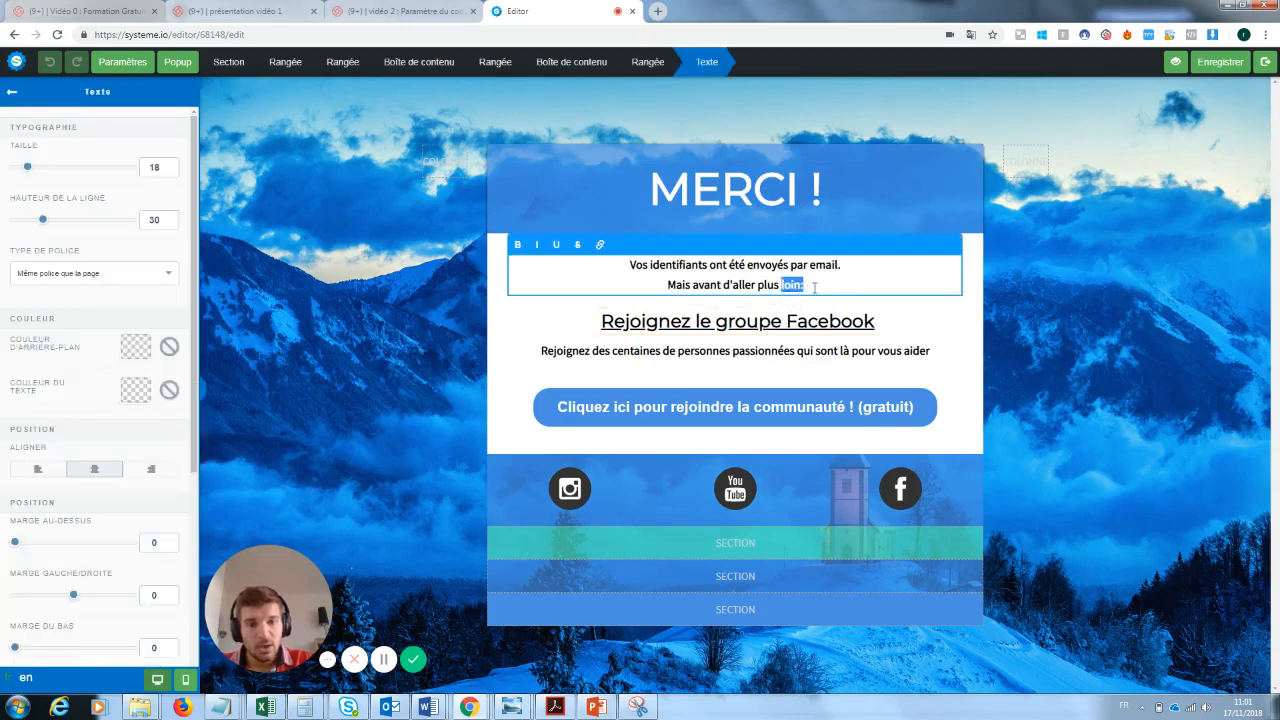
left_click_drag(815, 288, 620, 272)
key("BackSpace")
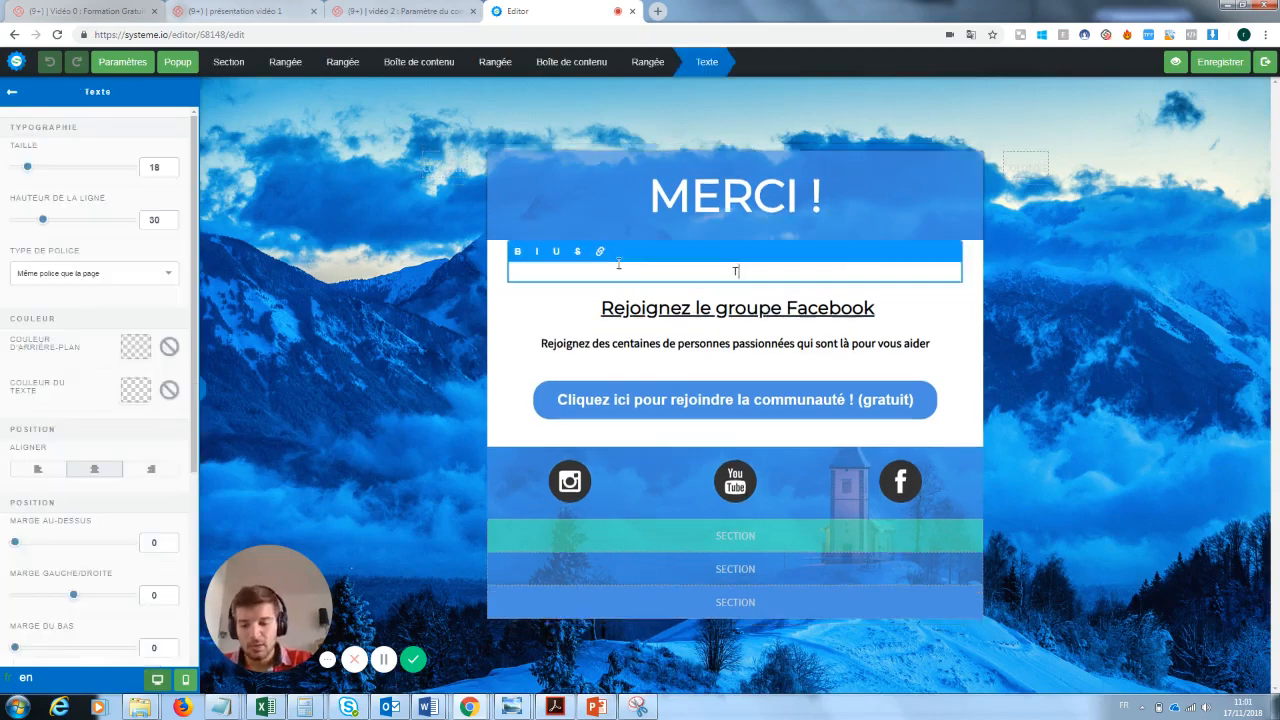
type("Ta newsl")
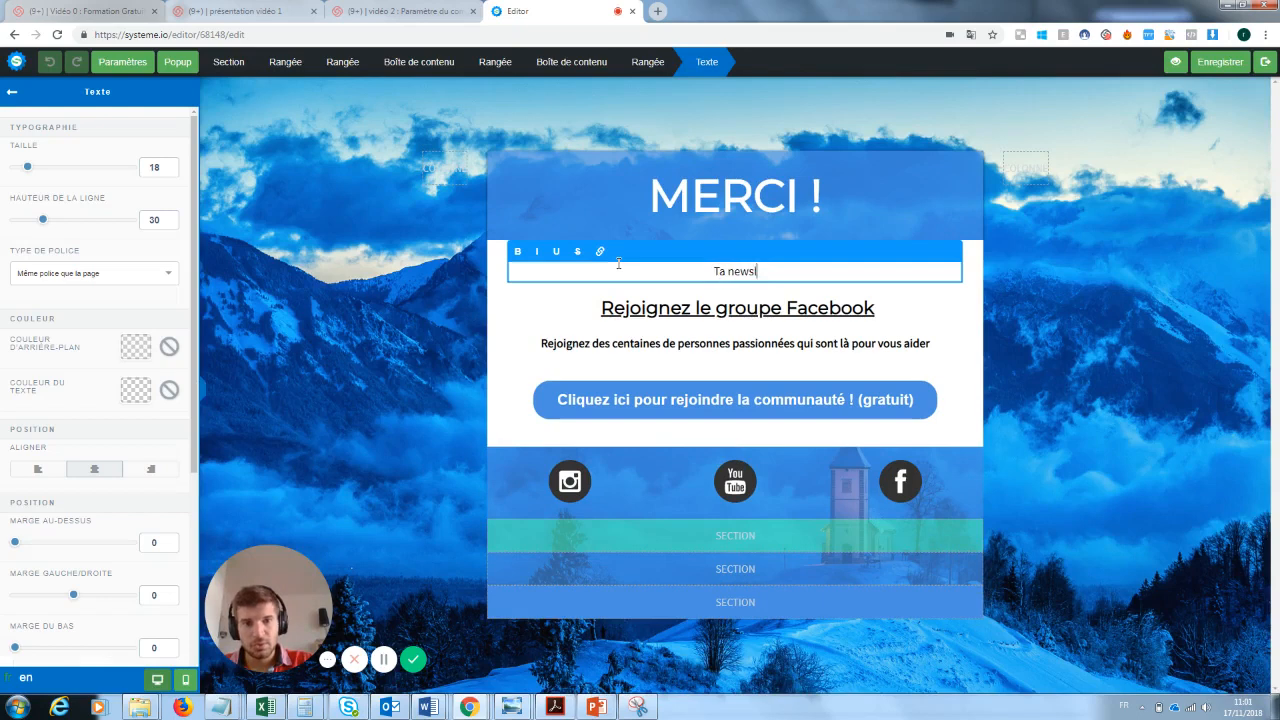
type("etter va arriver")
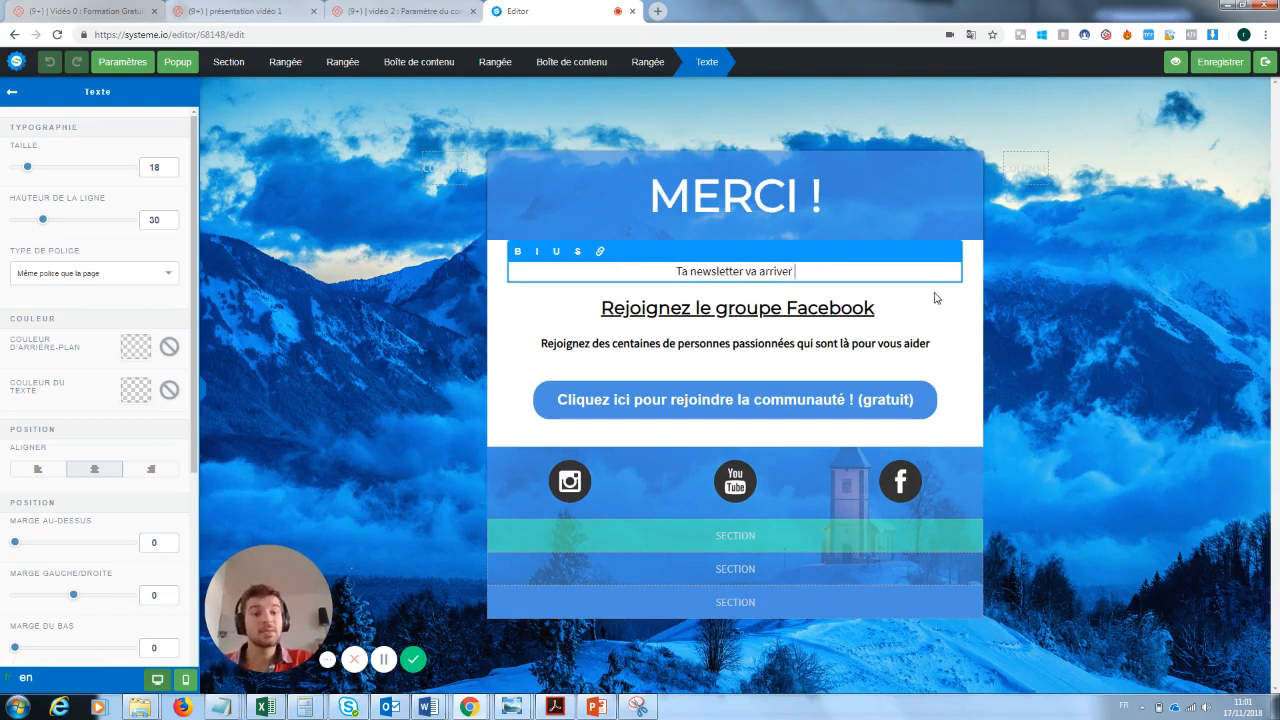
left_click(868, 306)
left_click(744, 341)
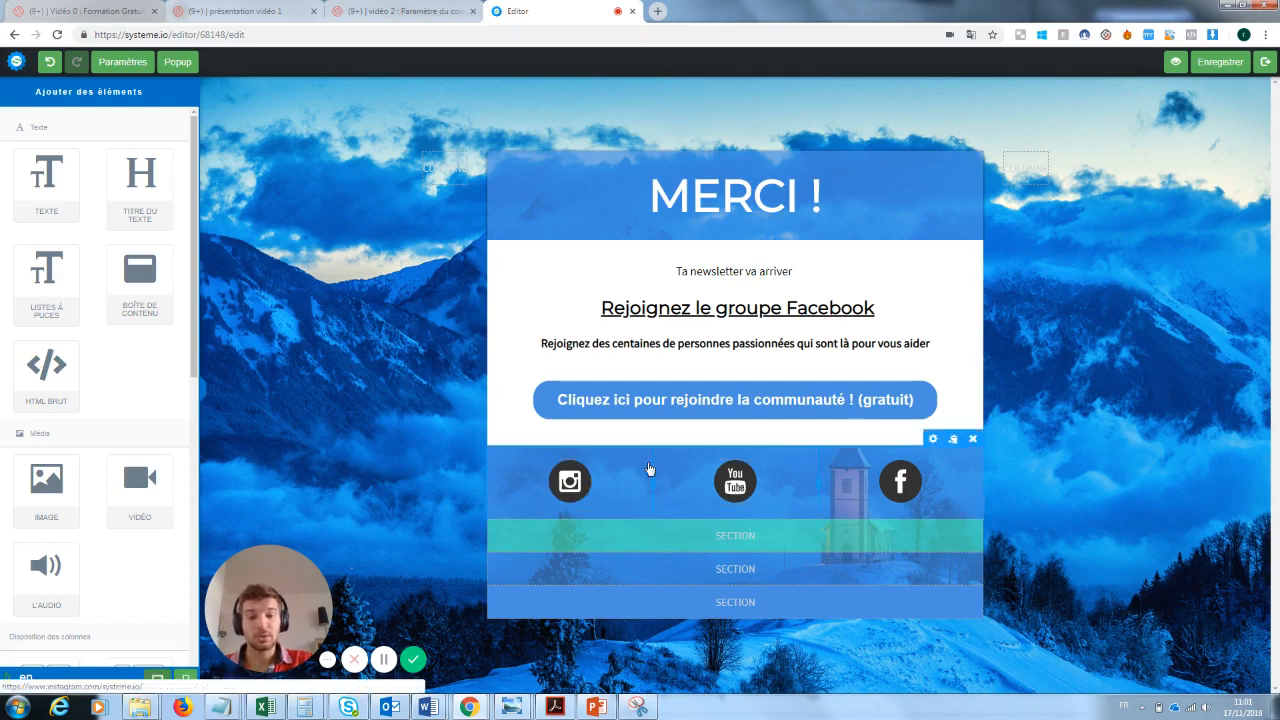
- Examine the community button's action and its Facebook group URL in the button settings
left_click(900, 400)
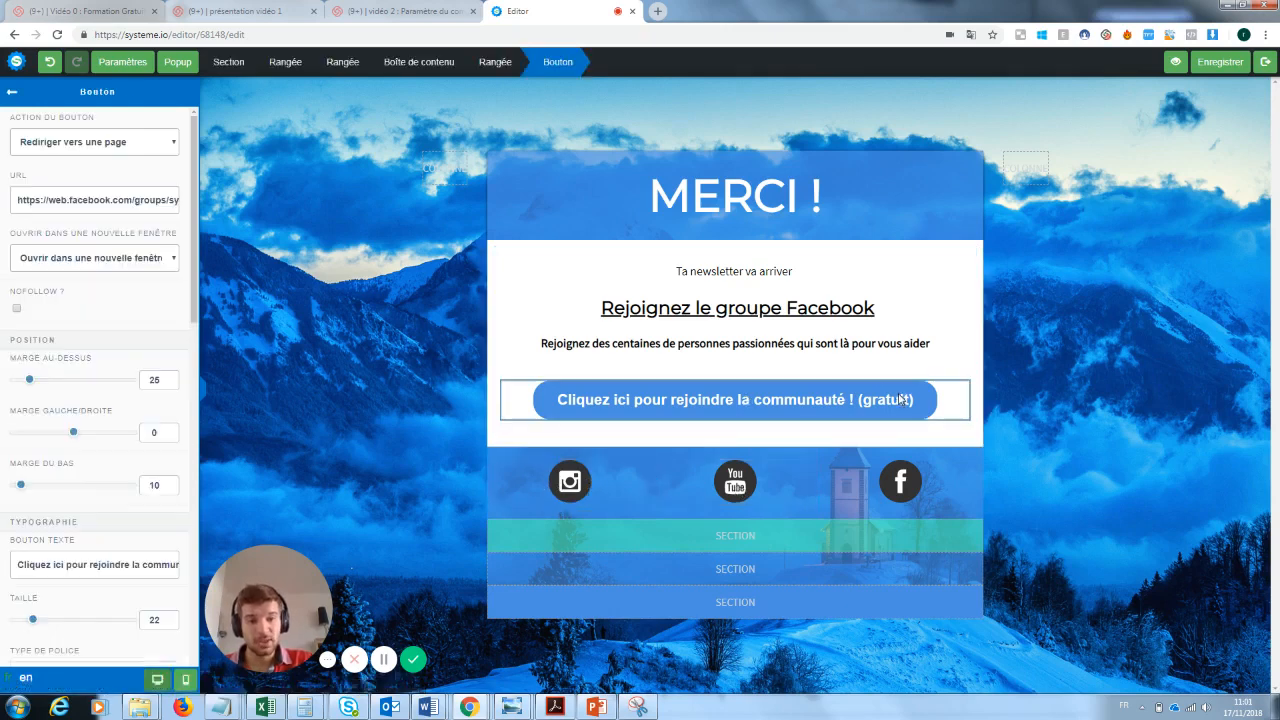
left_click(131, 146)
left_click(132, 149)
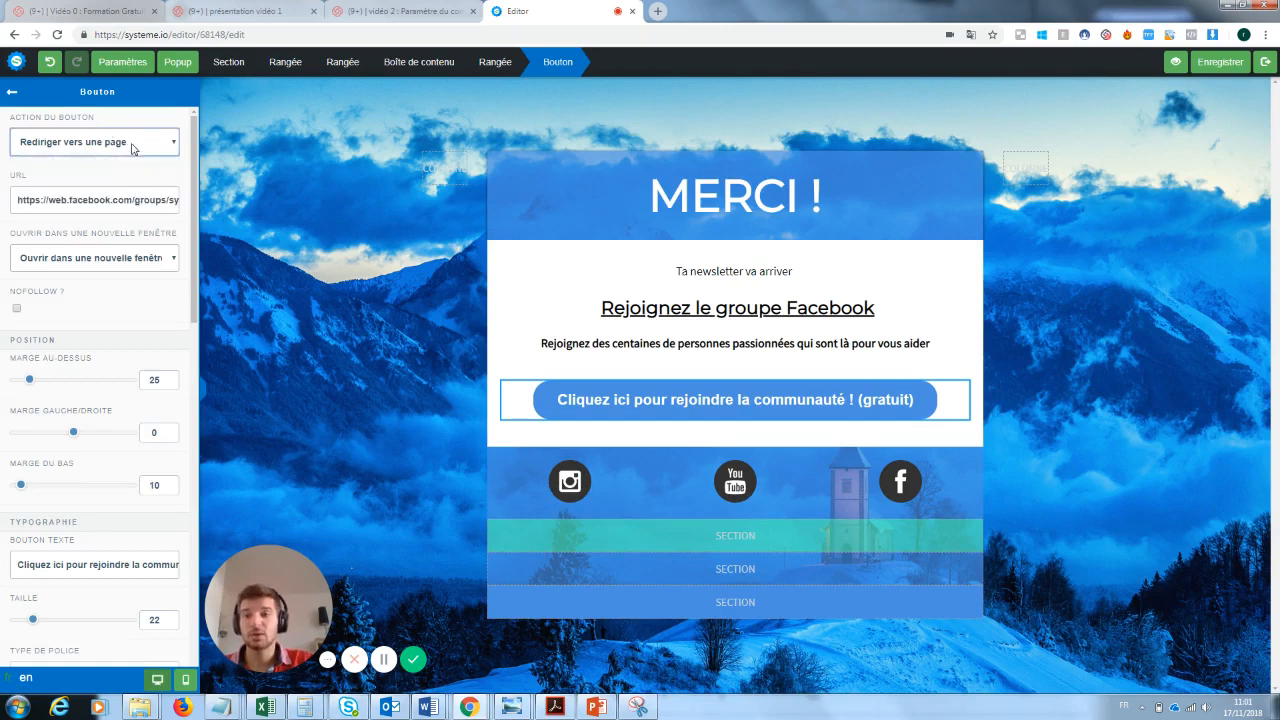
triple_click(73, 200)
left_click(744, 290)
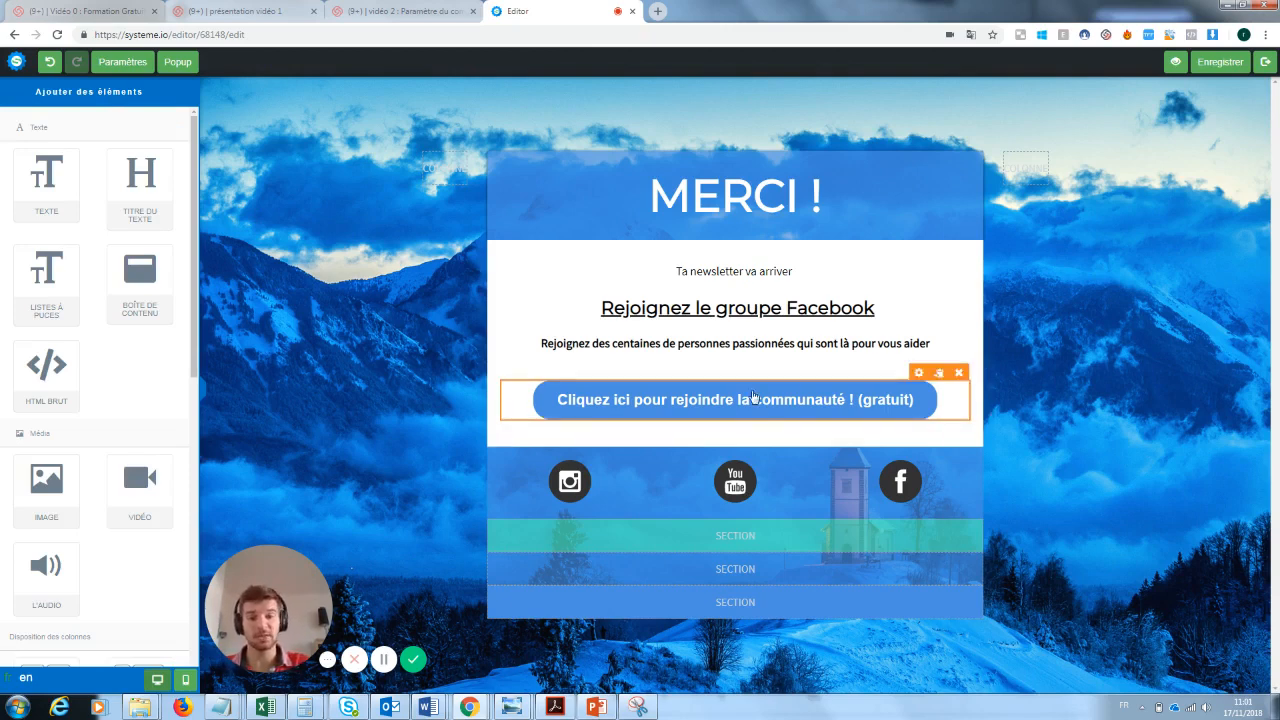
- Examine the Instagram icon's image and link settings and the settings of the social icon row
left_click(577, 481)
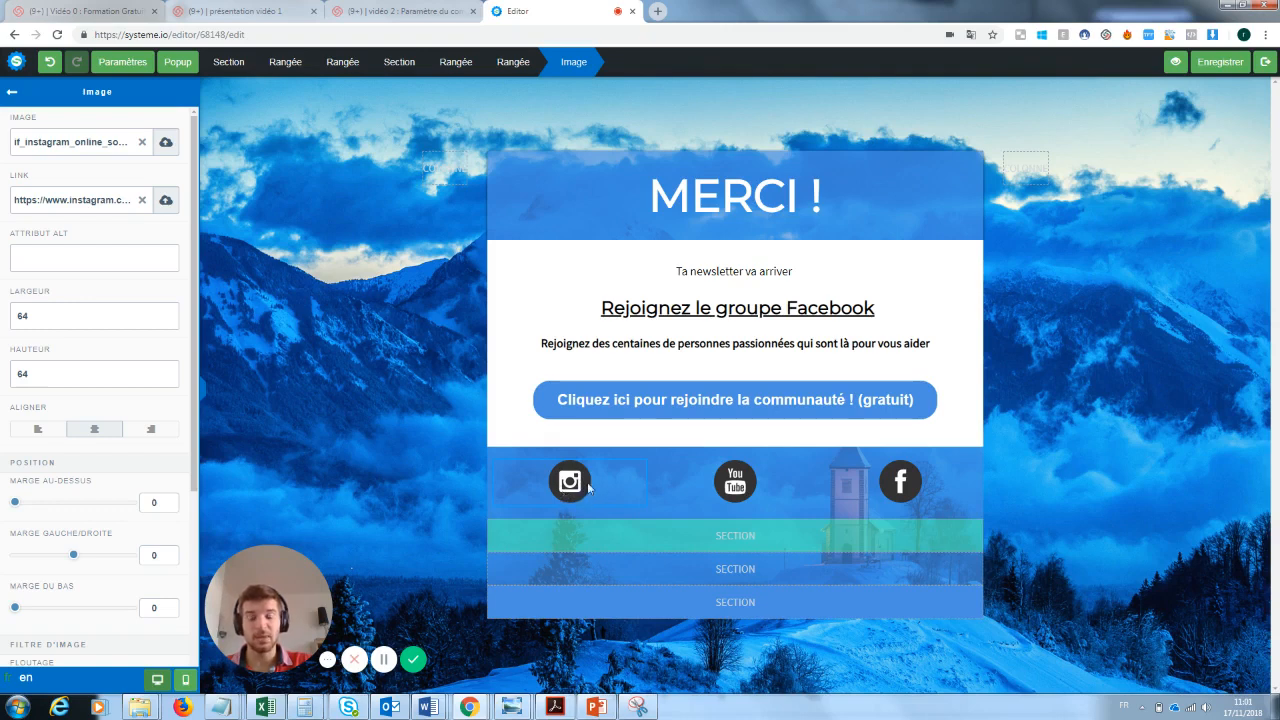
left_click(12, 92)
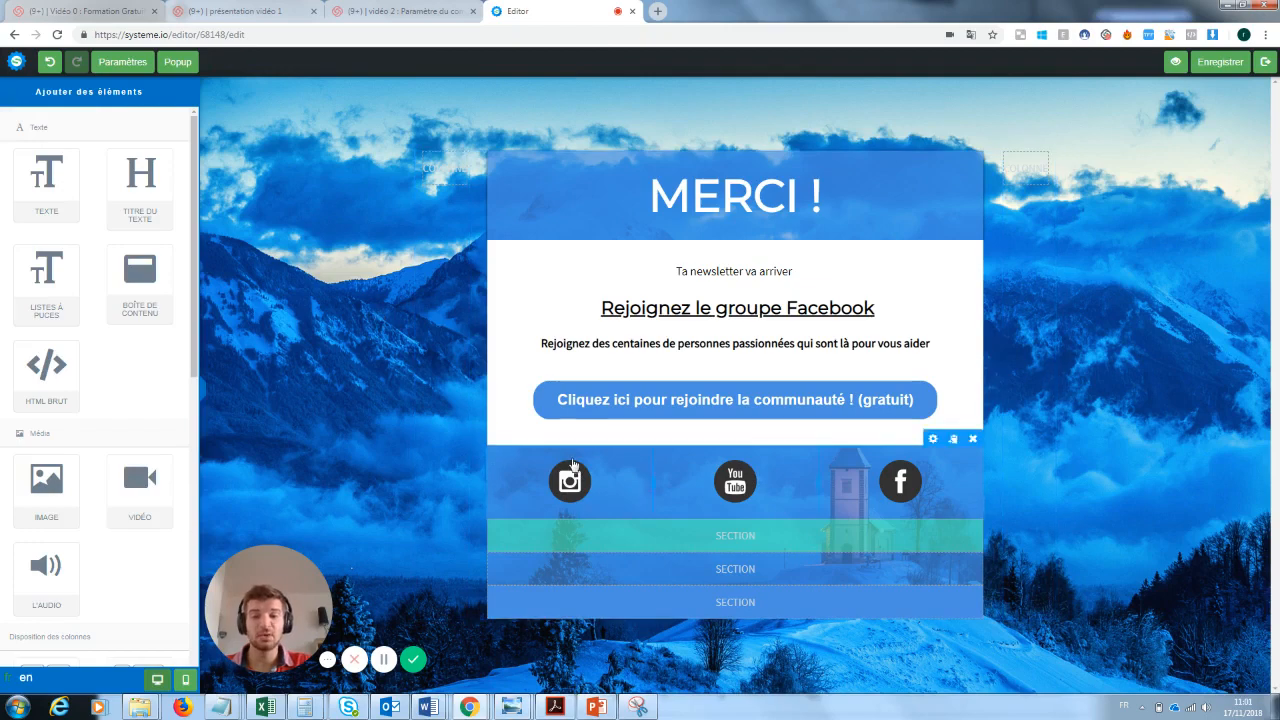
left_click(573, 462)
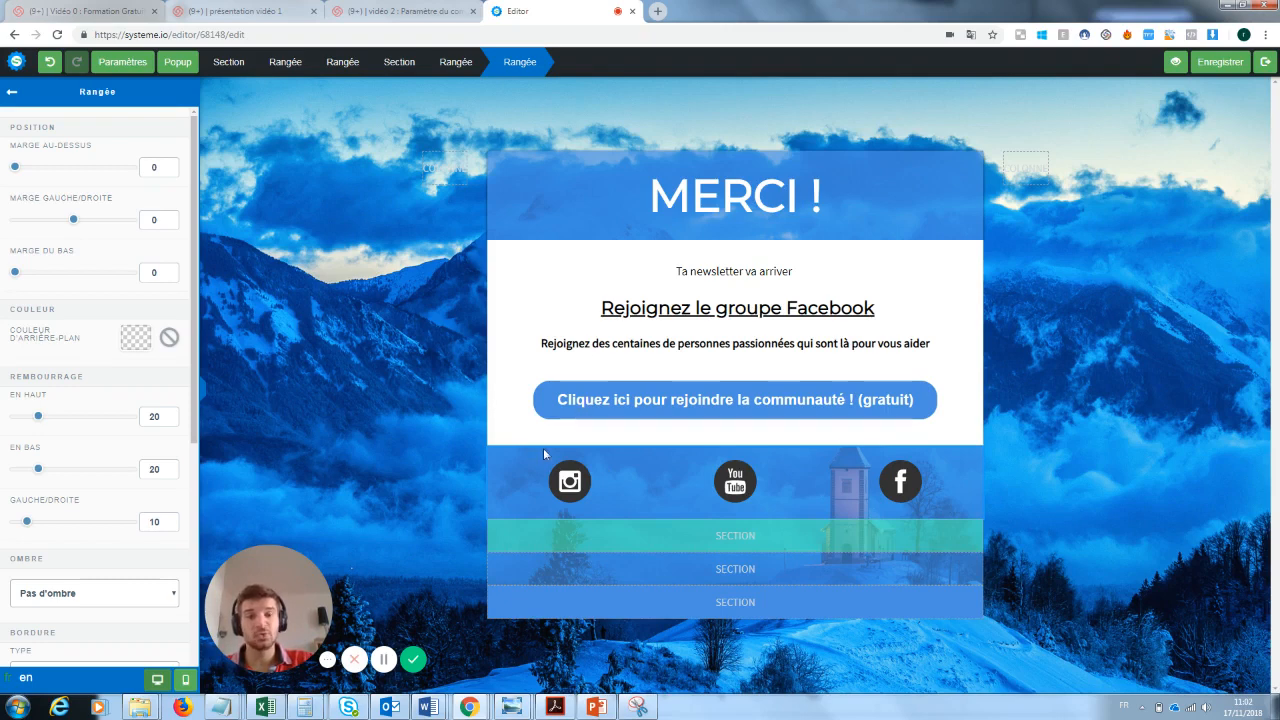
left_click(796, 410)
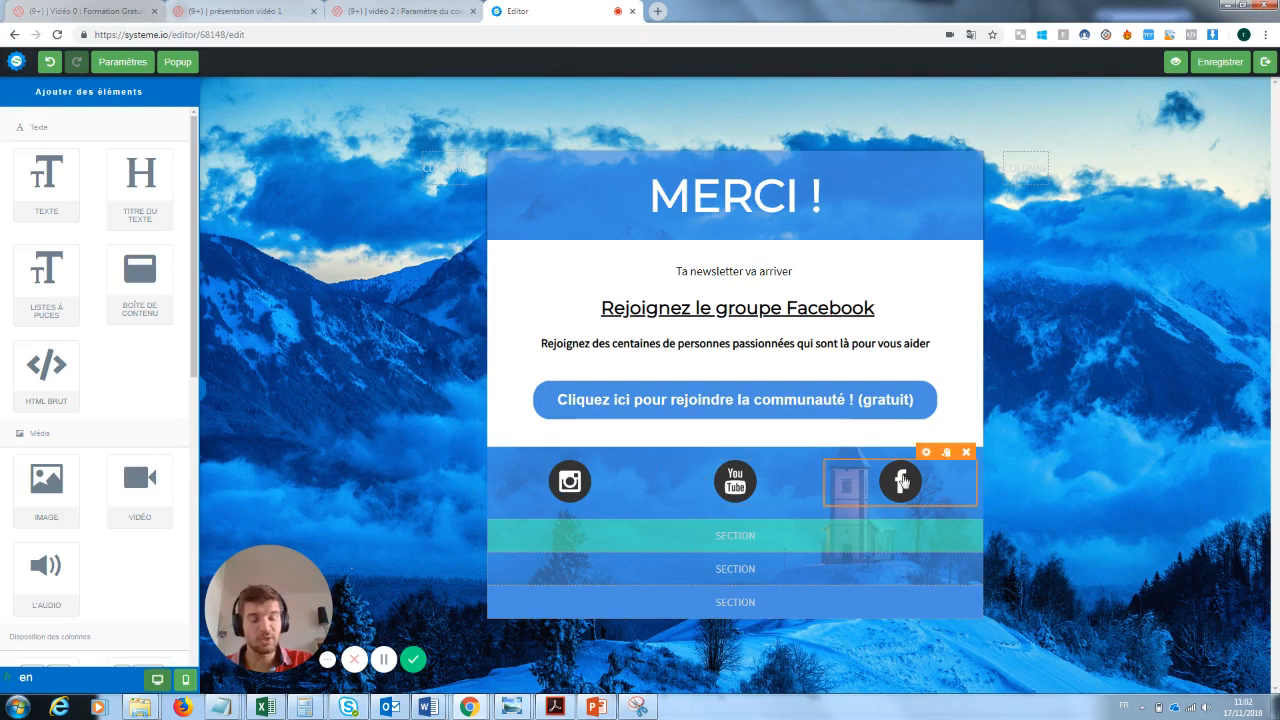
- Save the thank-you page and return to the "Page de capture" step of the funnel
left_click(1218, 70)
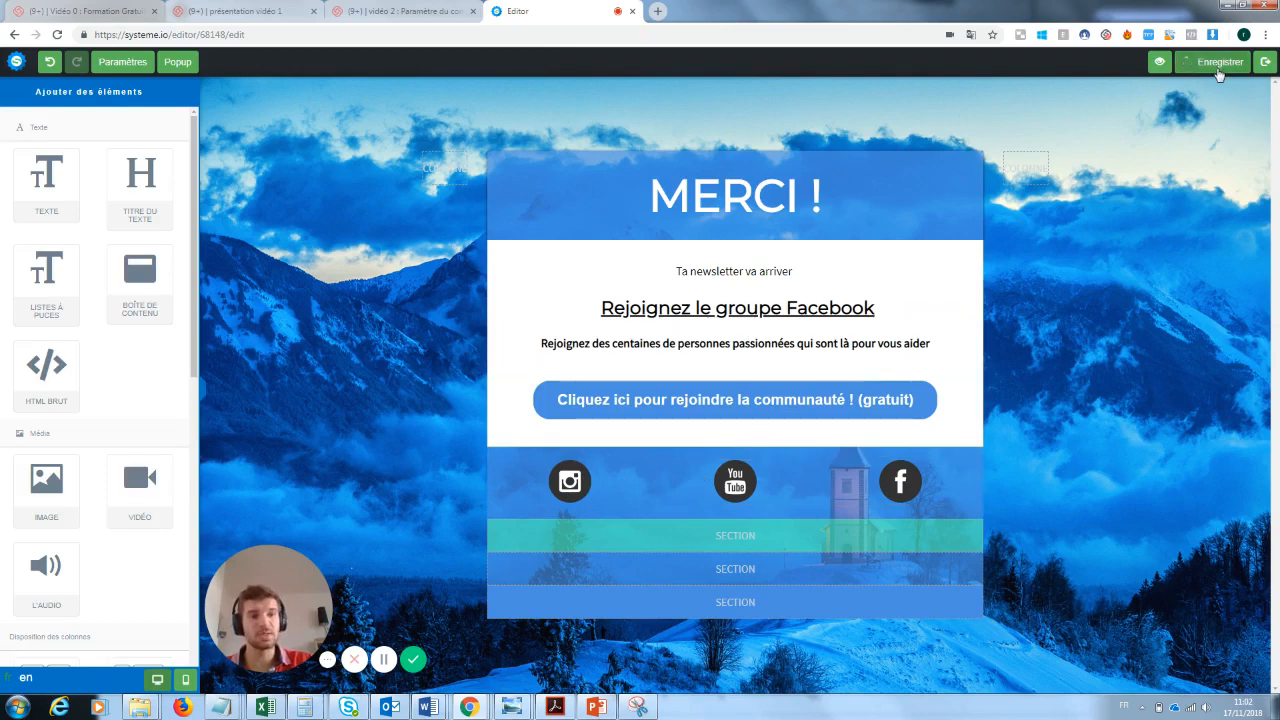
left_click(1266, 62)
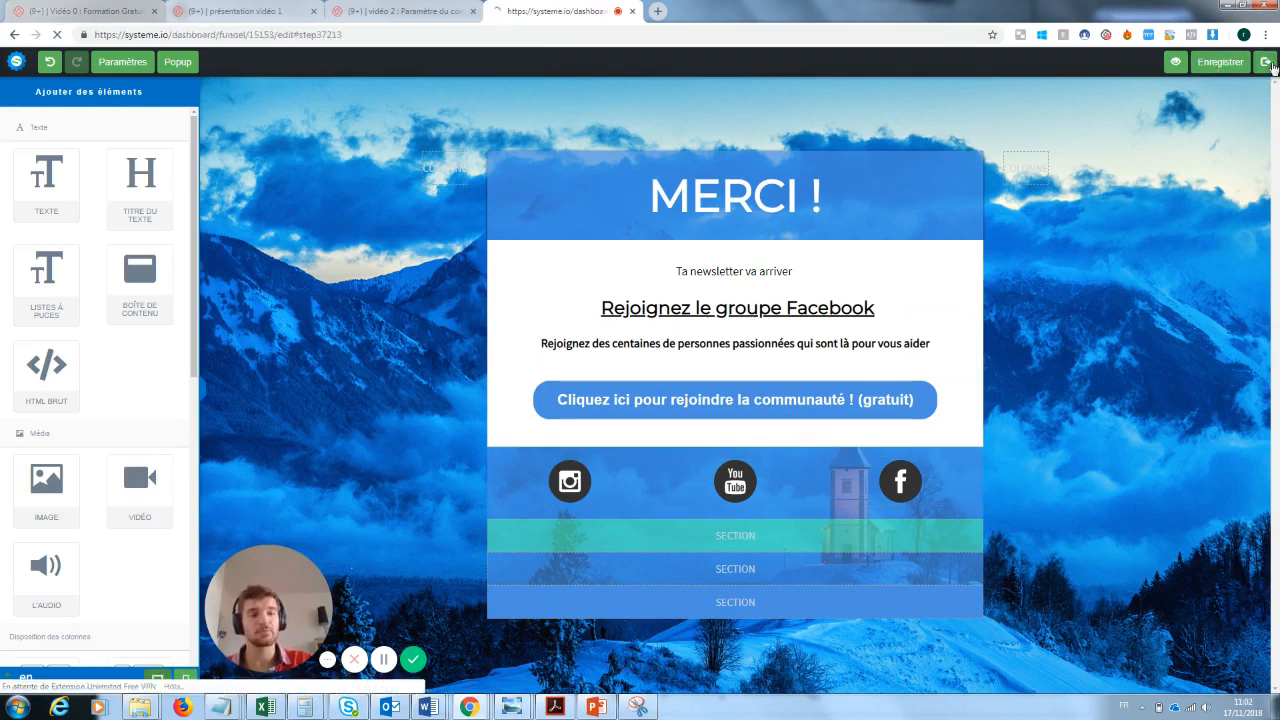
left_click(170, 180)
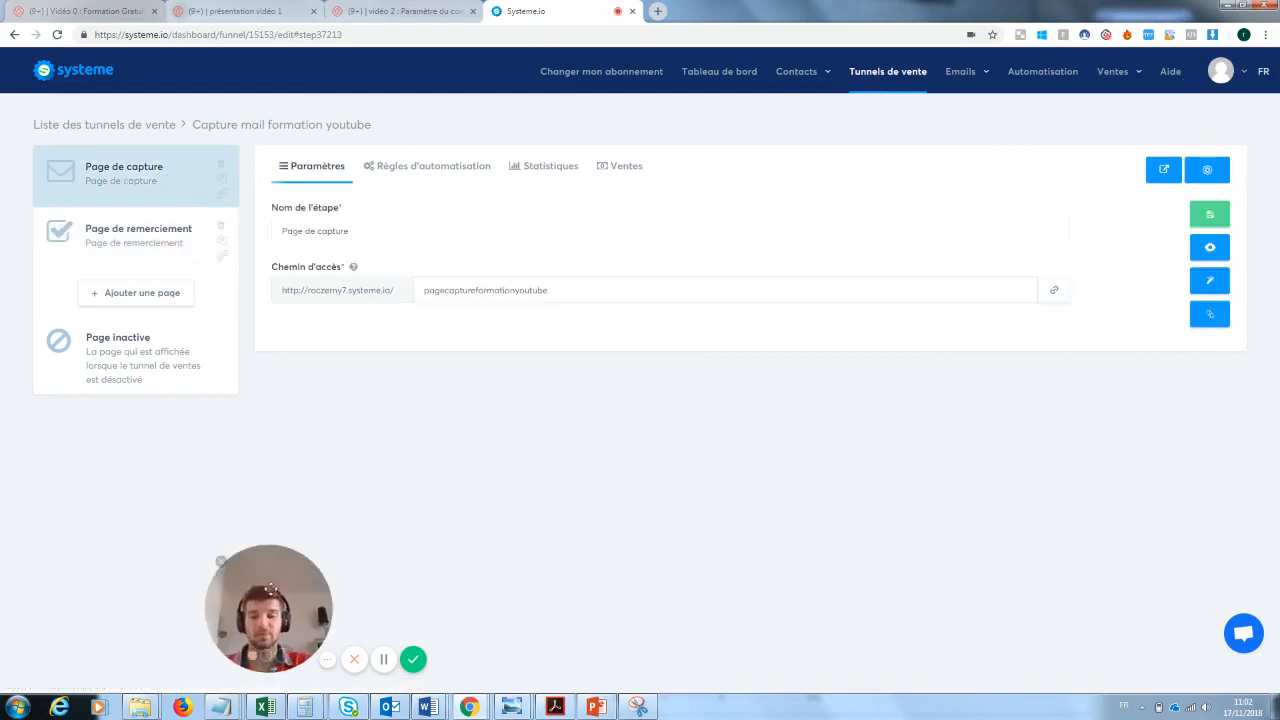
- View the published capture page and submit its newsletter form with a test e-mail address
left_click_drag(219, 560, 51, 570)
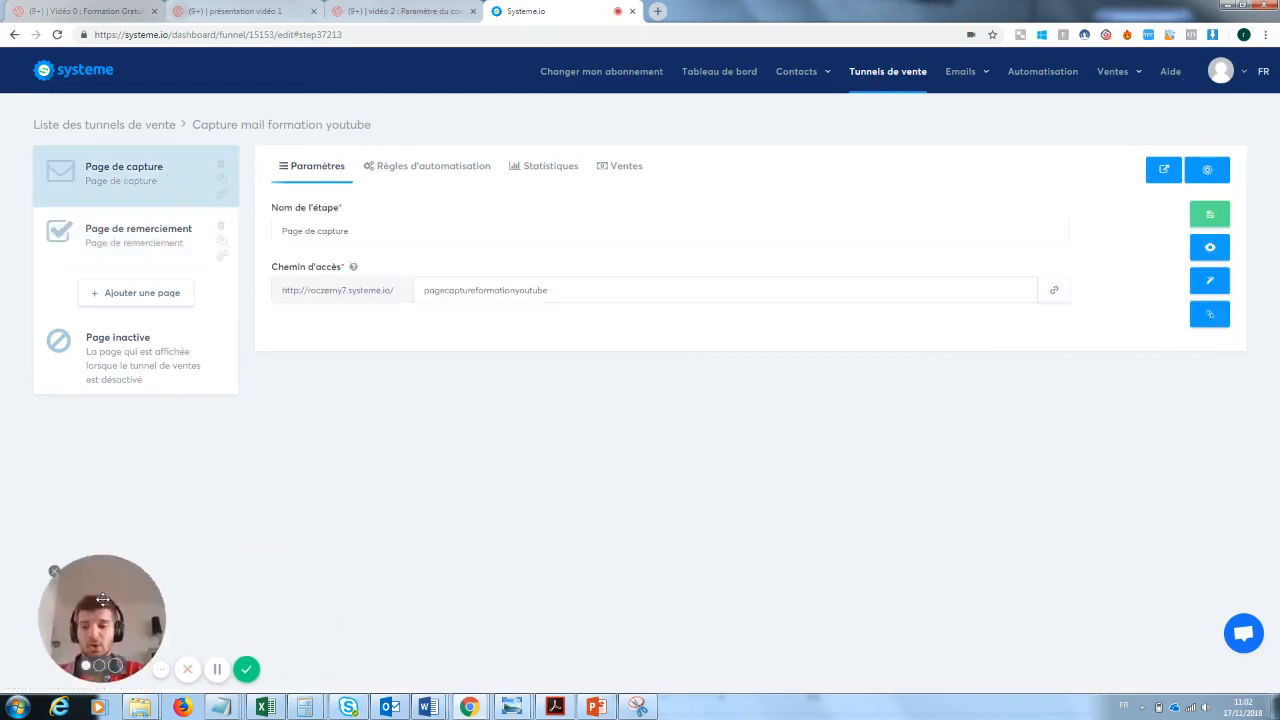
left_click(1214, 248)
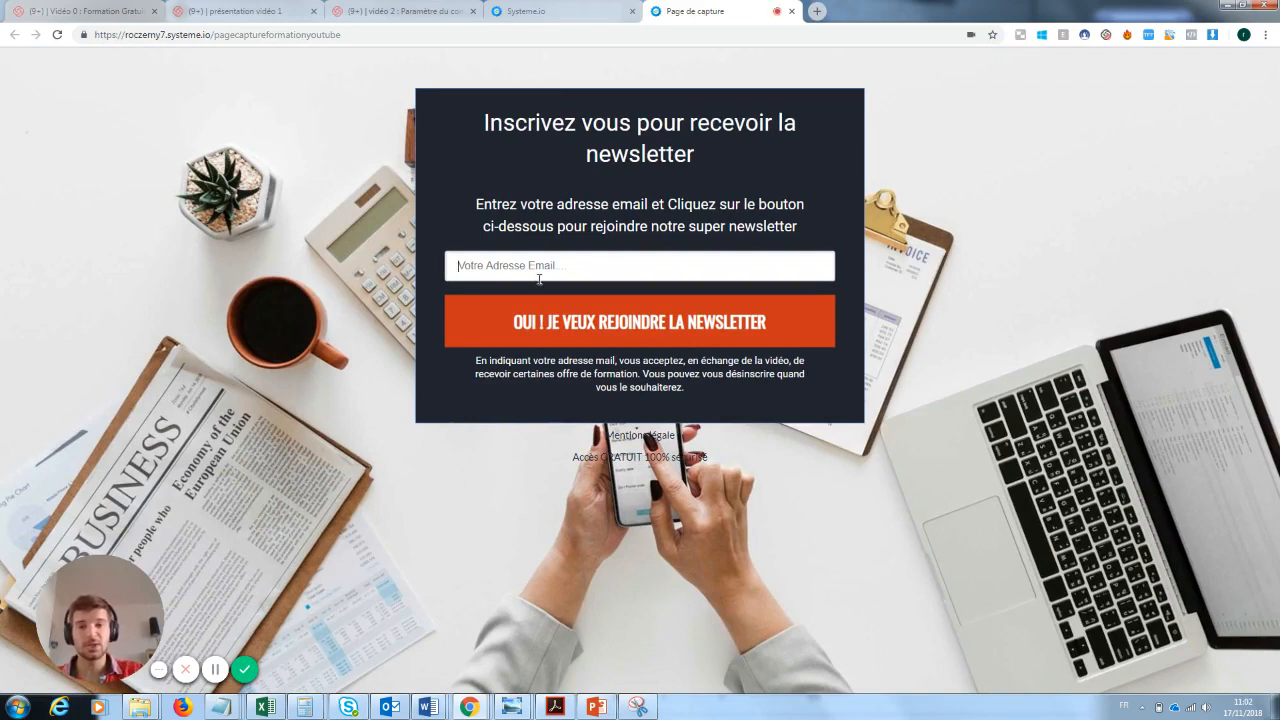
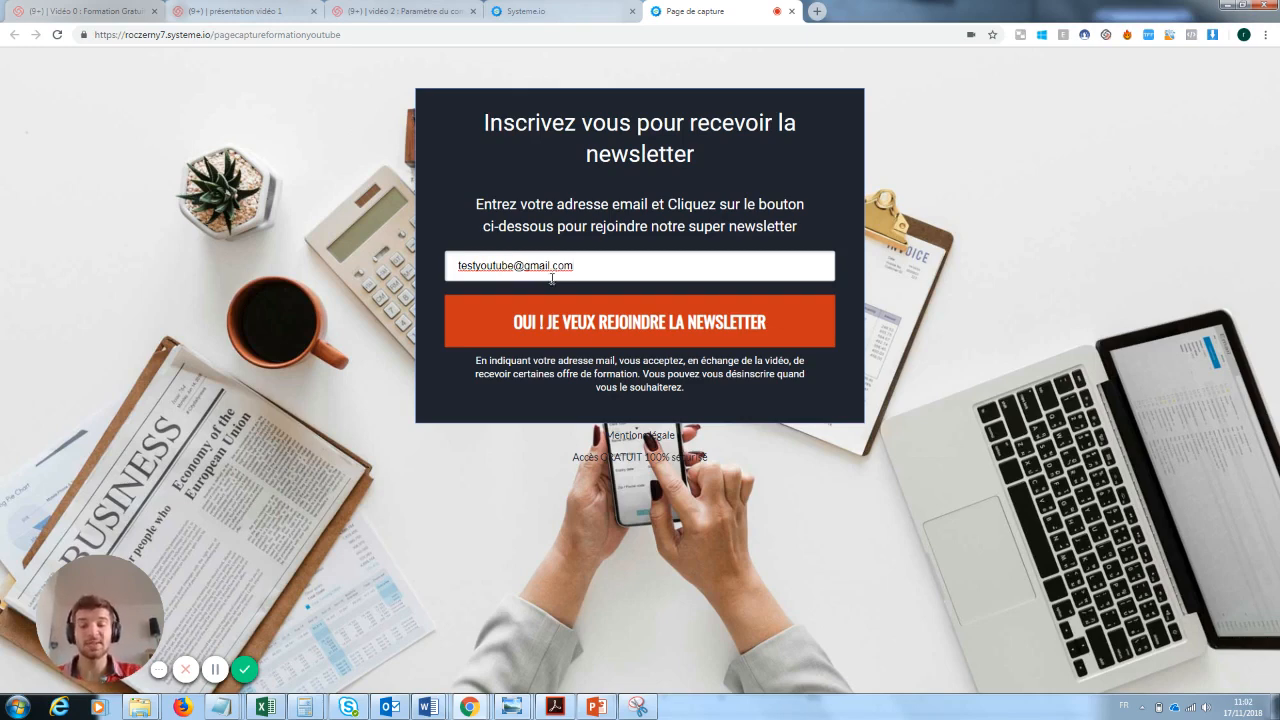
left_click(648, 324)
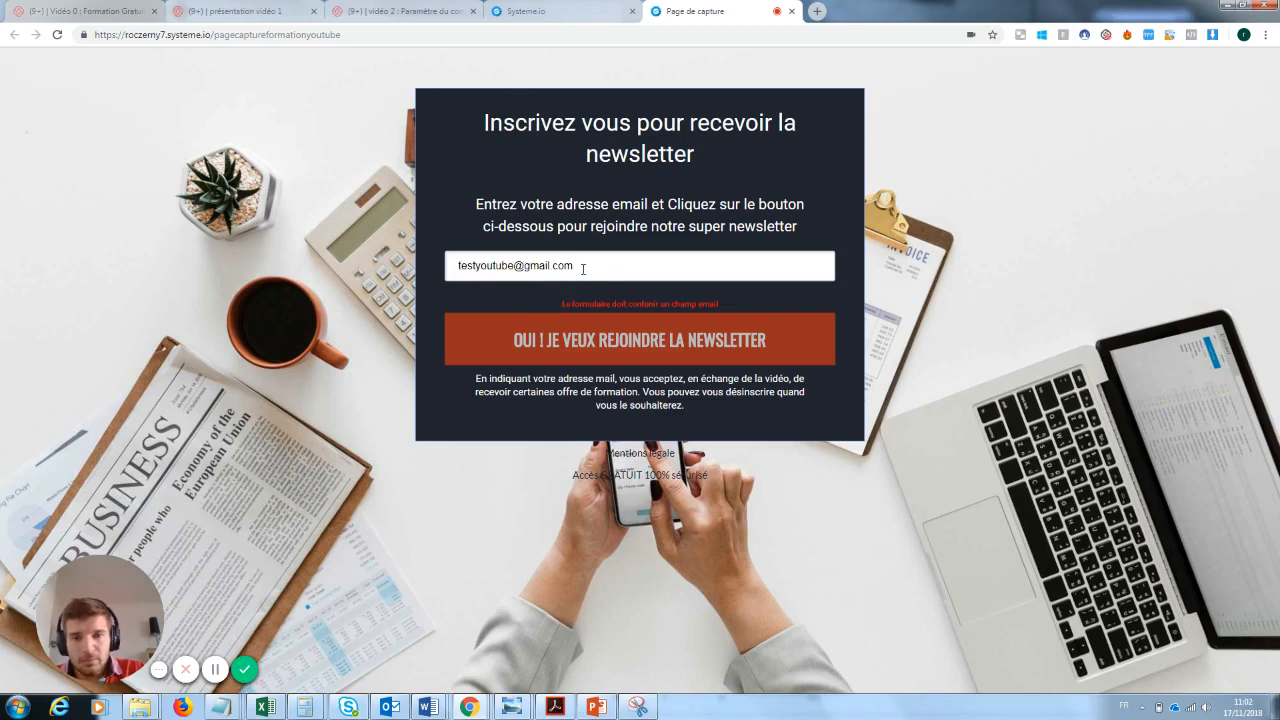
- Remove "youtube" from the test e-mail address and submit the newsletter form again
left_click_drag(514, 265, 472, 265)
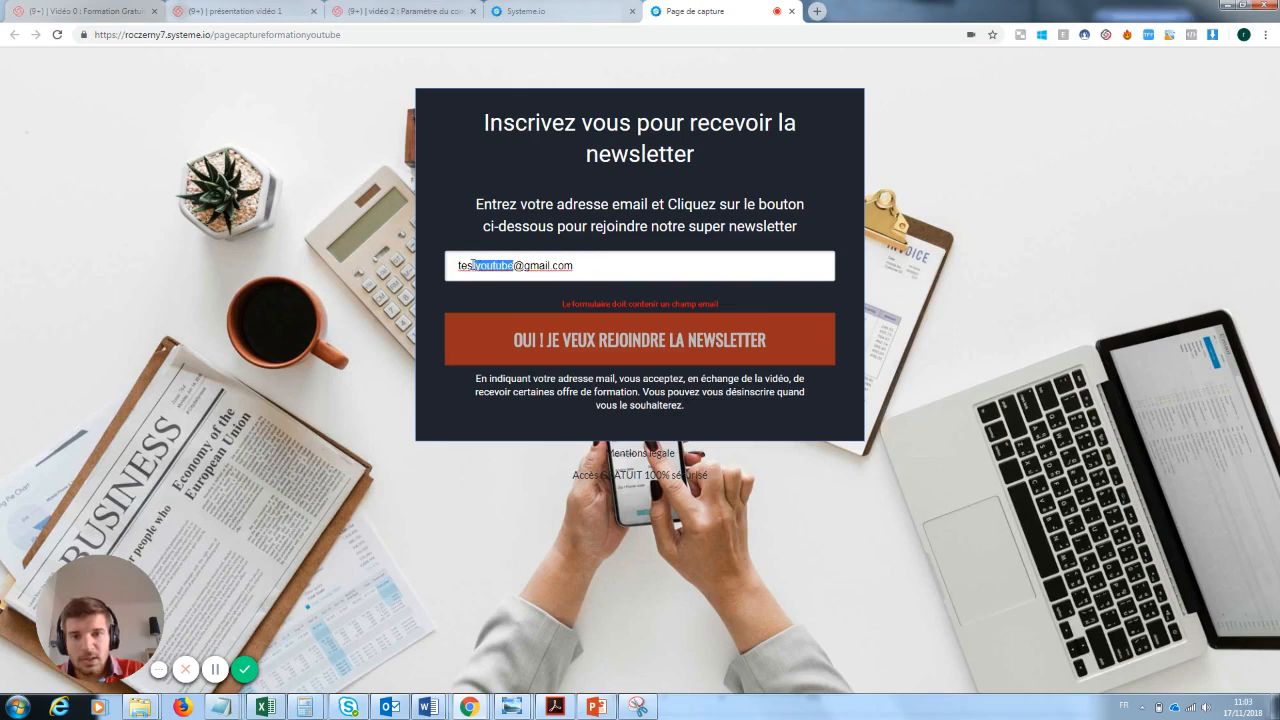
key("BackSpace")
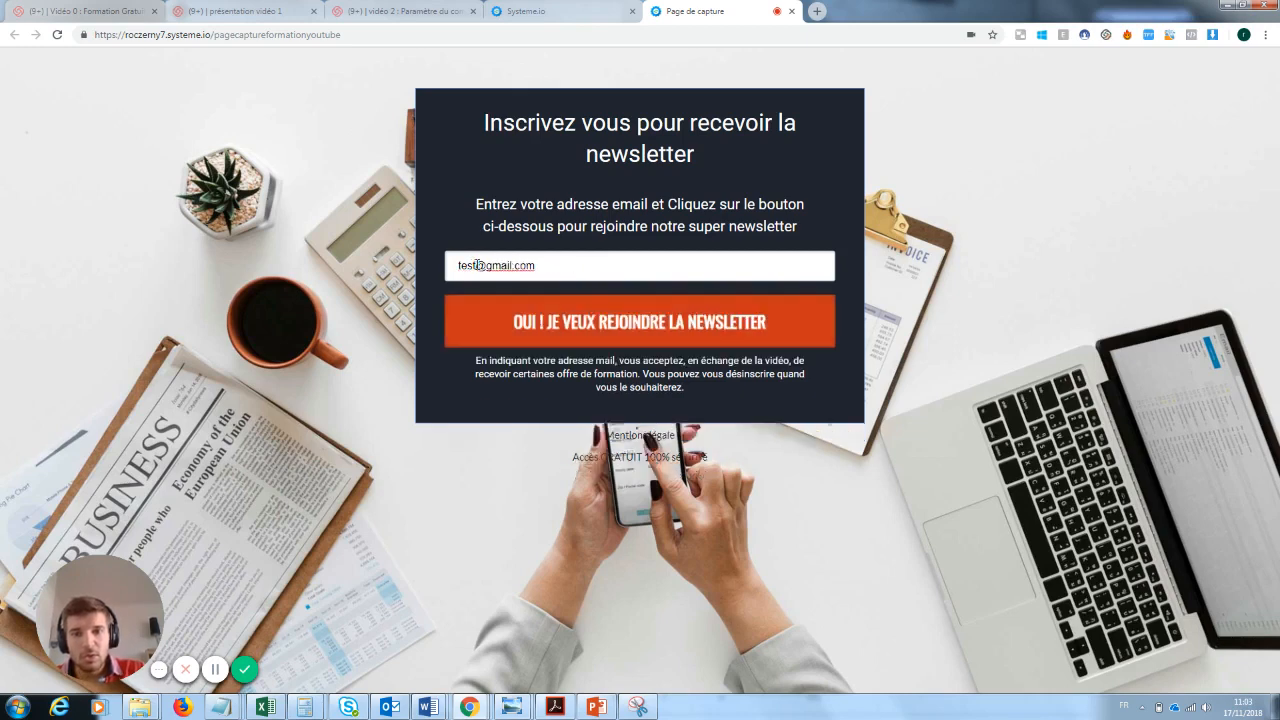
left_click(614, 322)
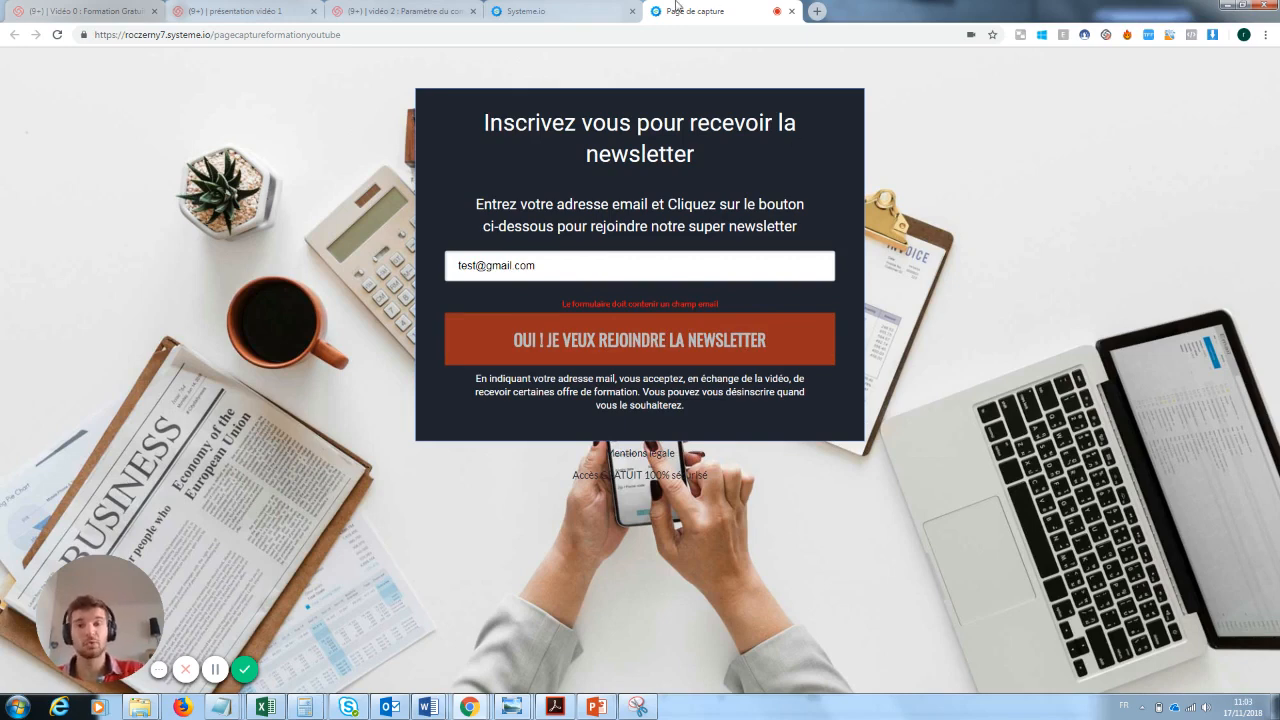
- Reopen the capture page in the editor and set the e-mail address form field's data type to Email
left_click(603, 7)
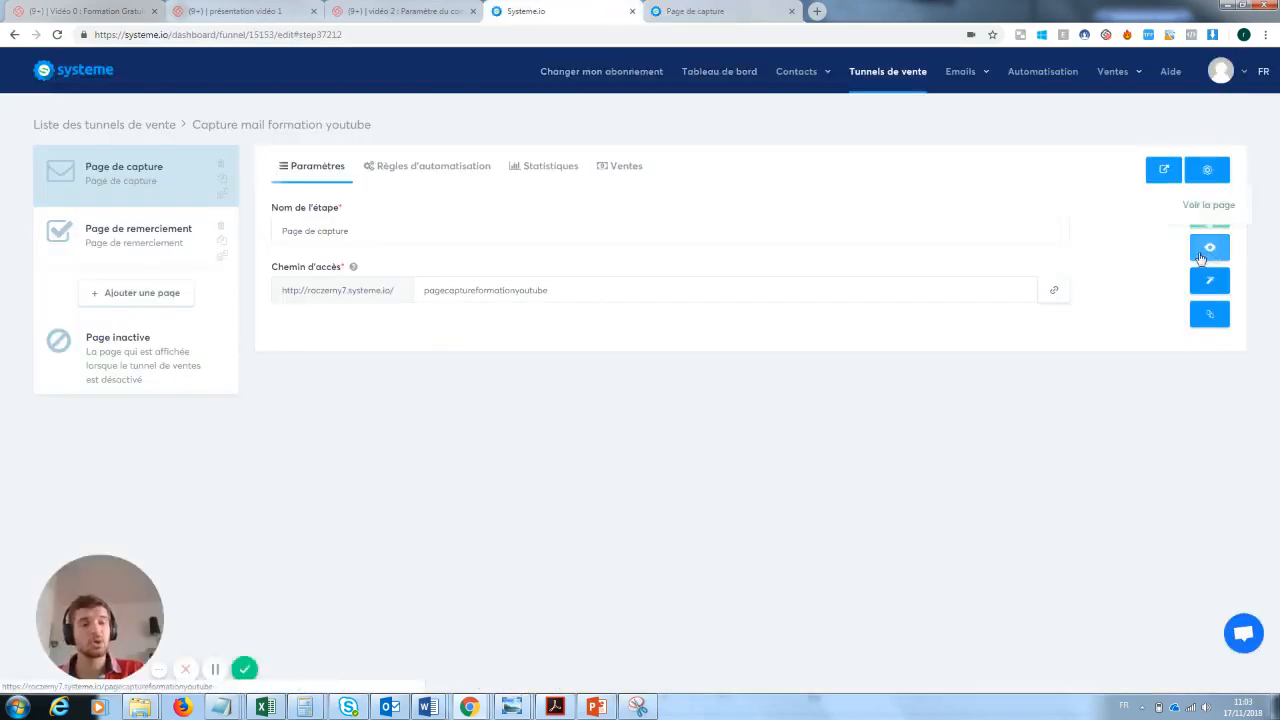
left_click(1211, 287)
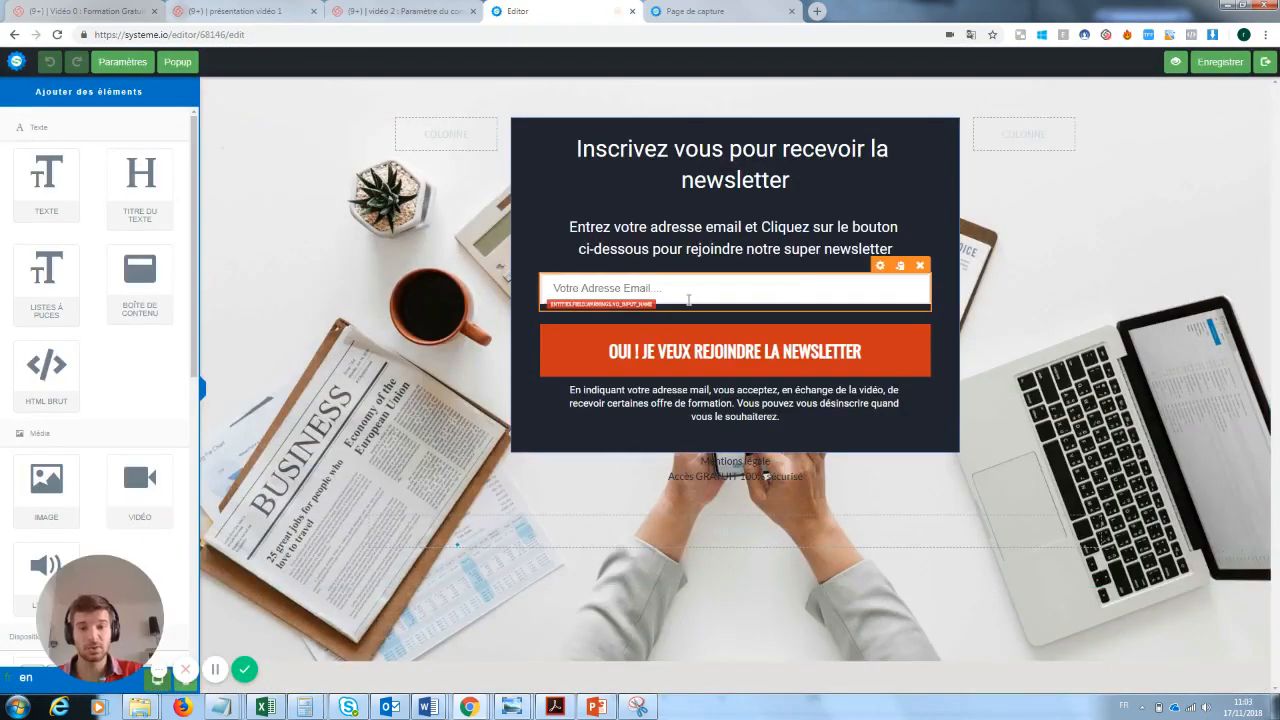
left_click(688, 300)
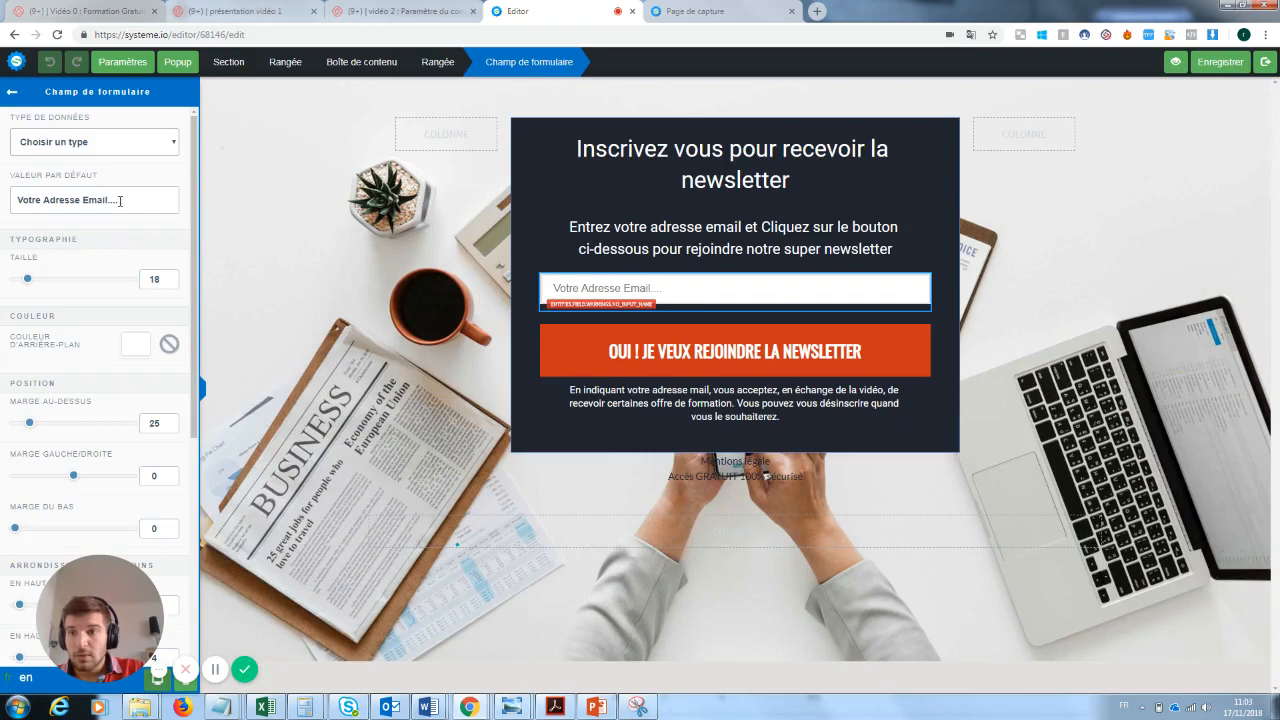
left_click(124, 146)
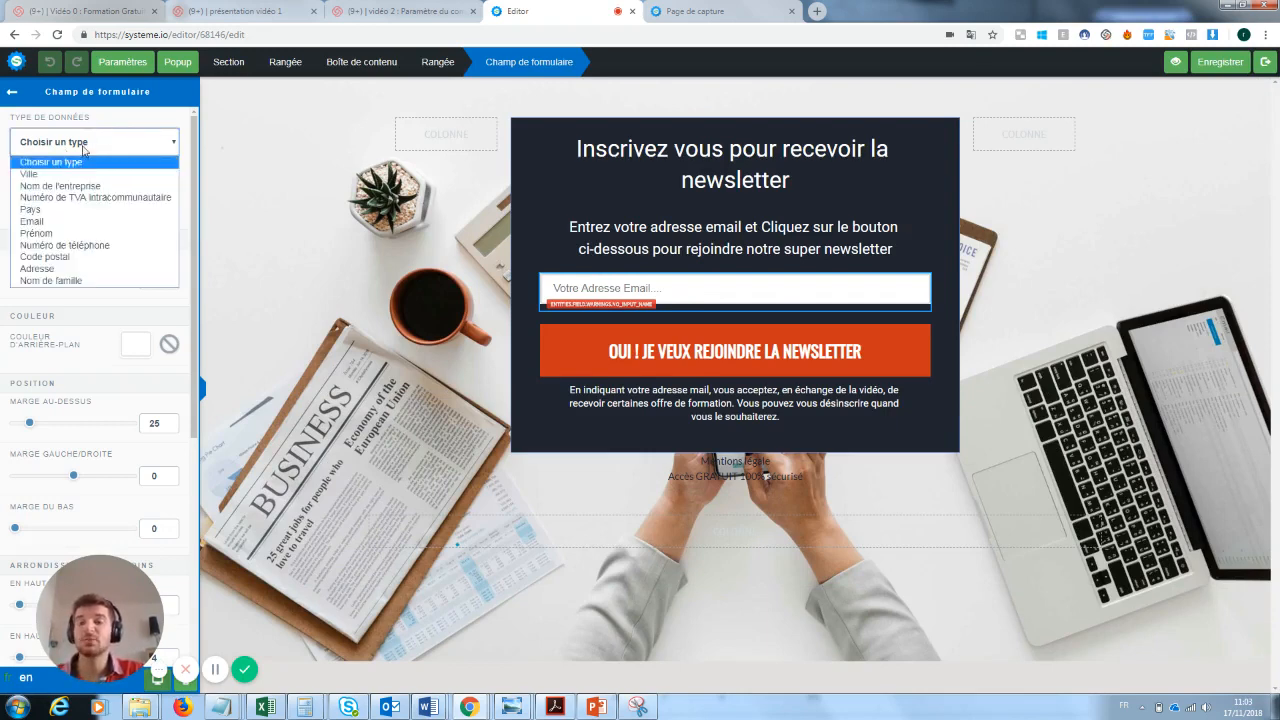
left_click(41, 222)
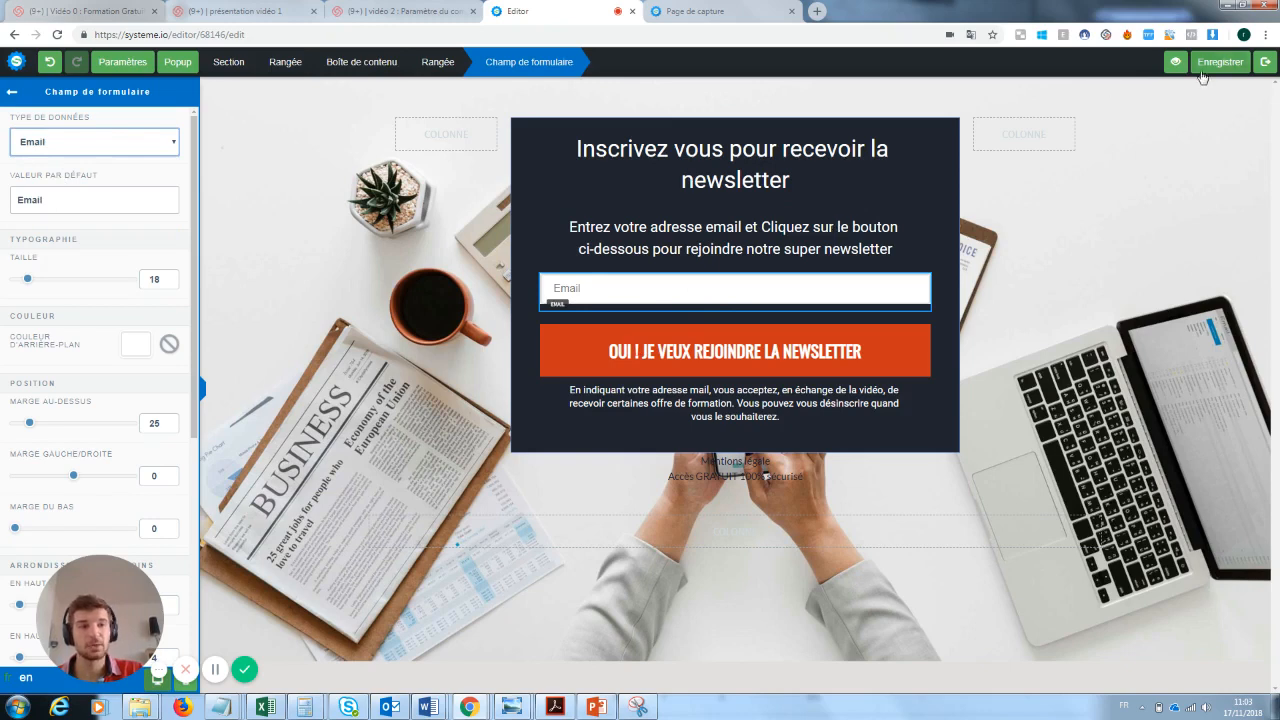
- Set the e-mail field's default value to "Rentre ton email ici :)", save the capture page and exit the editor
left_click_drag(42, 199, 3, 203)
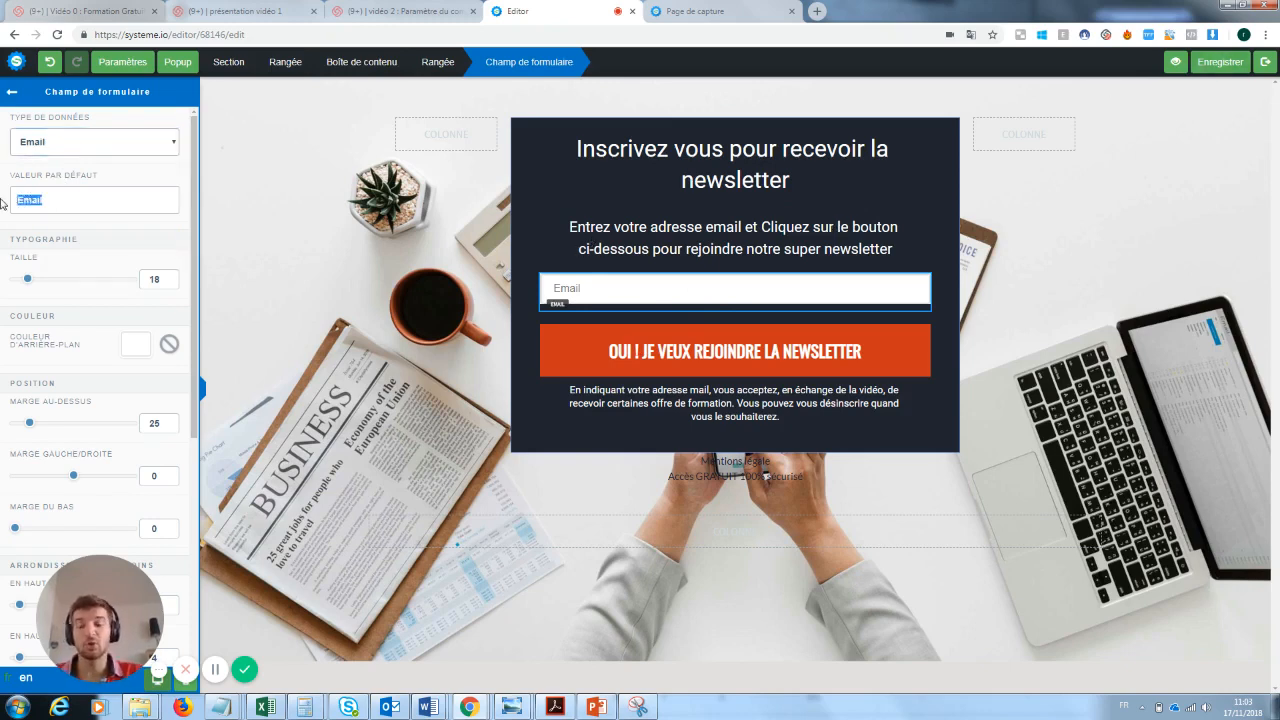
key("BackSpace")
type("Rentre")
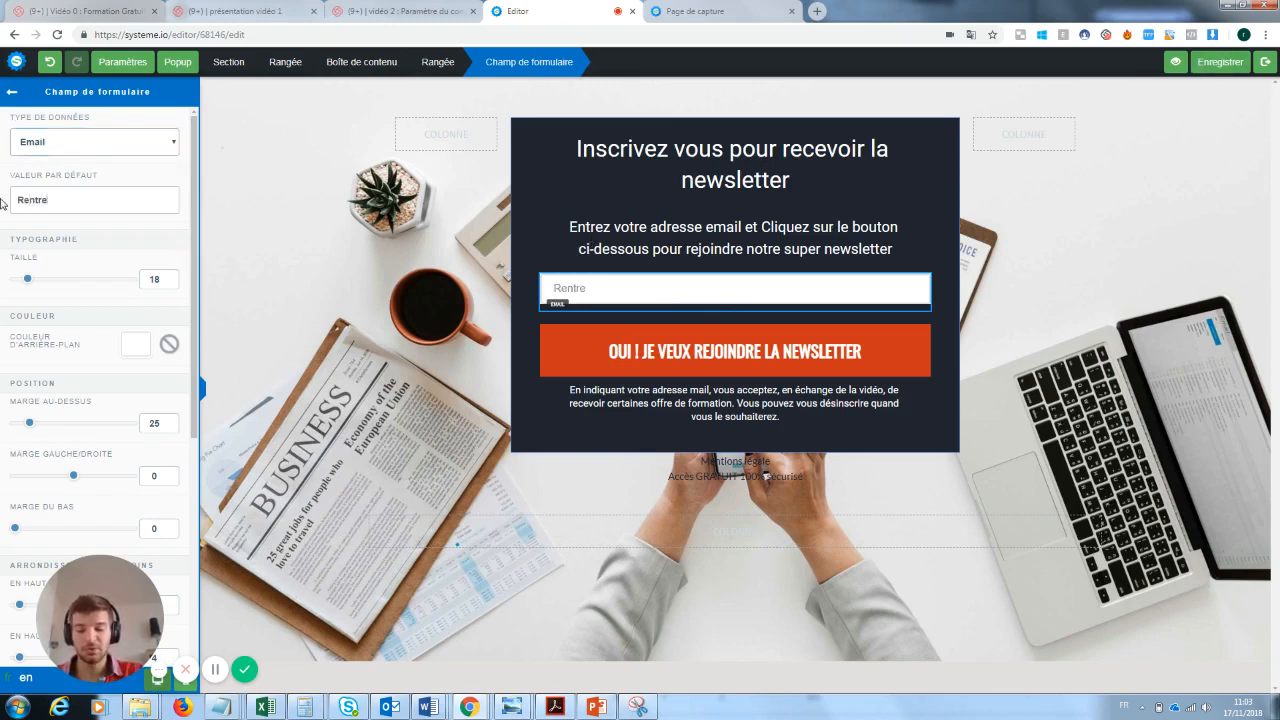
type(" ton email ici")
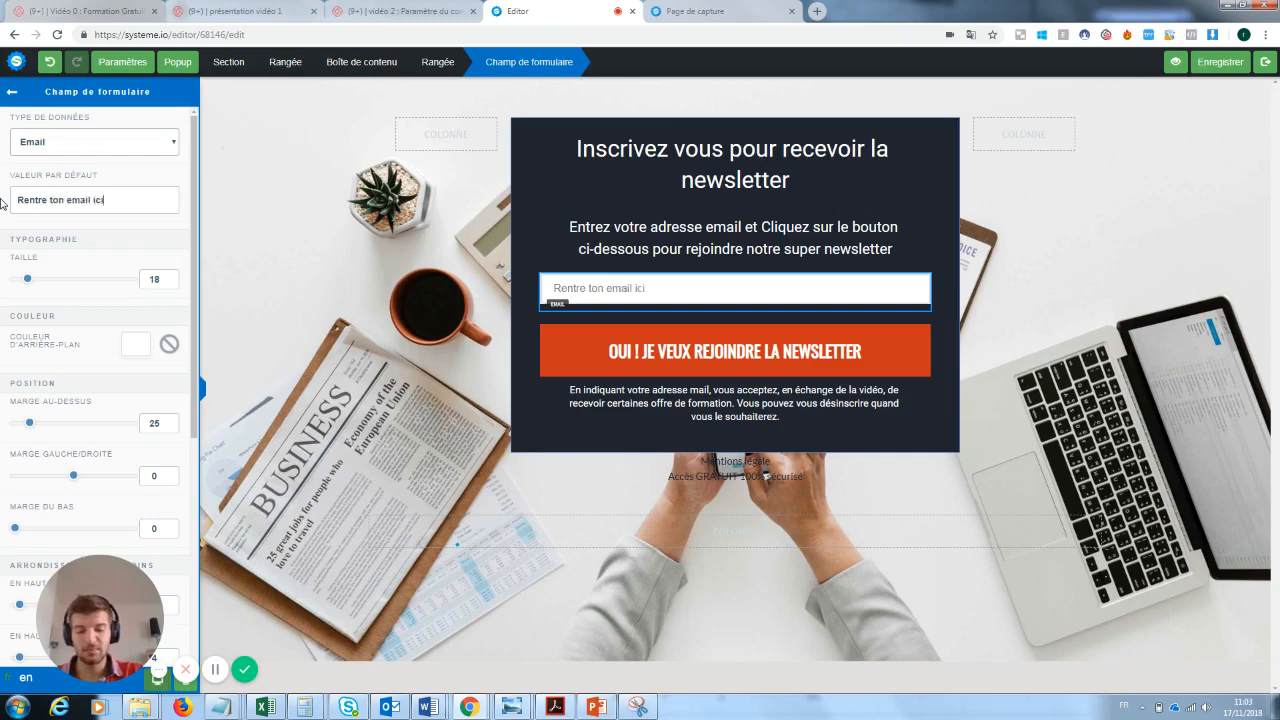
type(" :)")
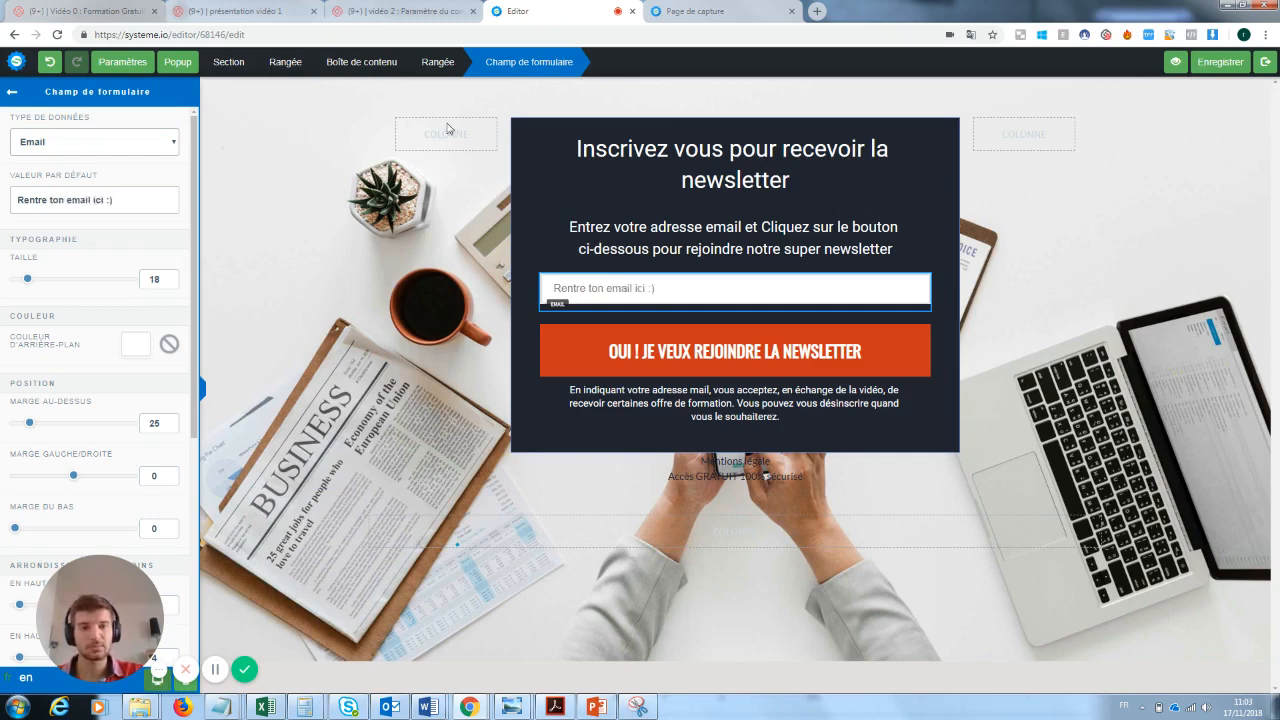
left_click(1211, 68)
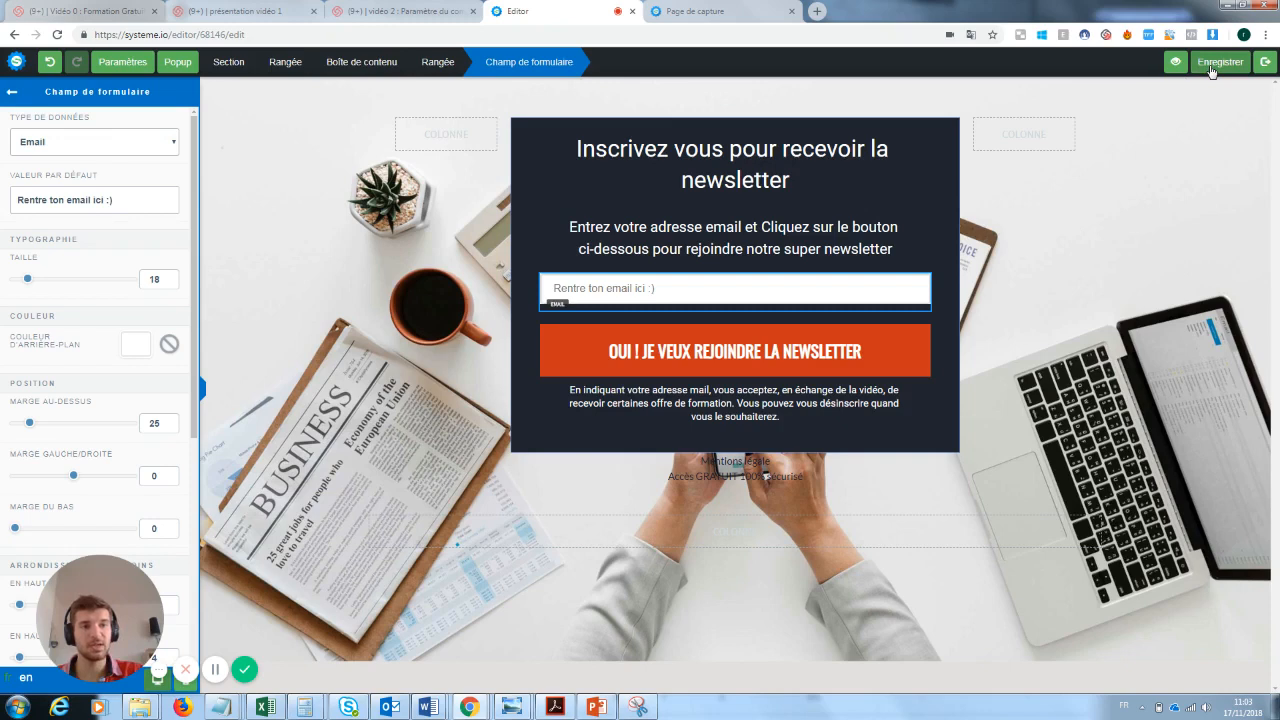
left_click(1268, 64)
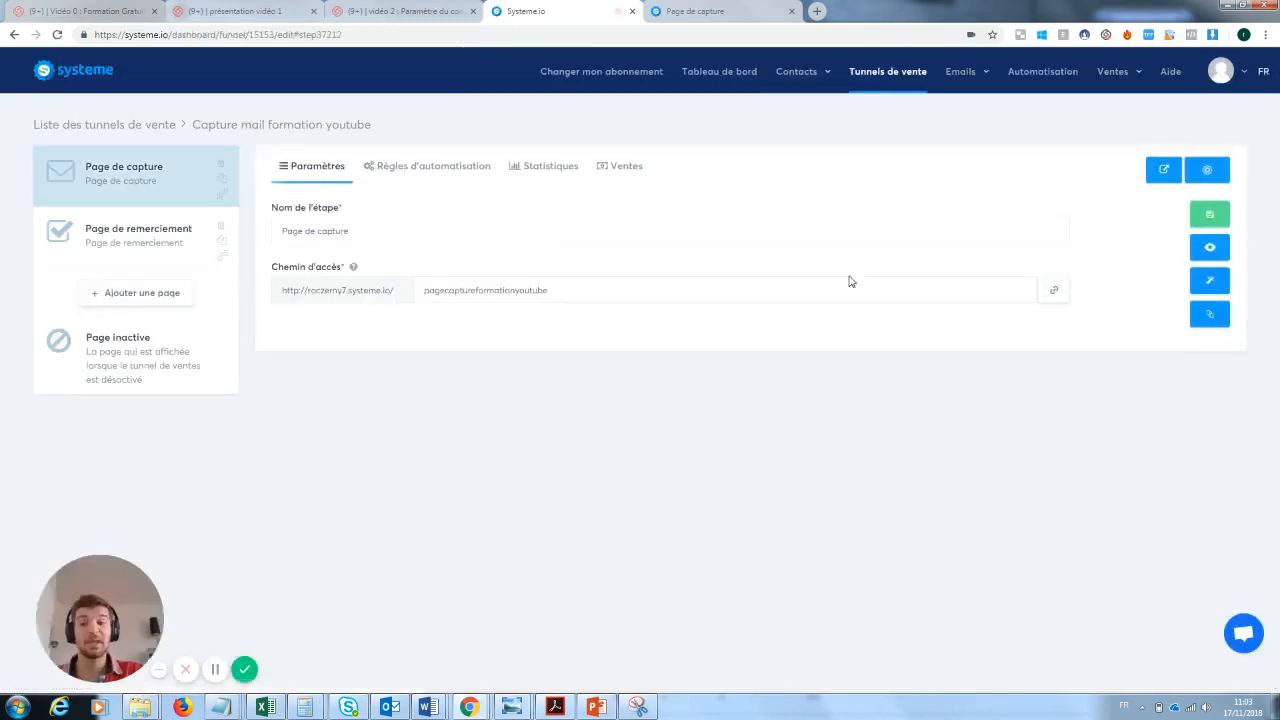
- View the published capture page, submit its newsletter form with a test e-mail address, and close the resulting page
left_click(1216, 252)
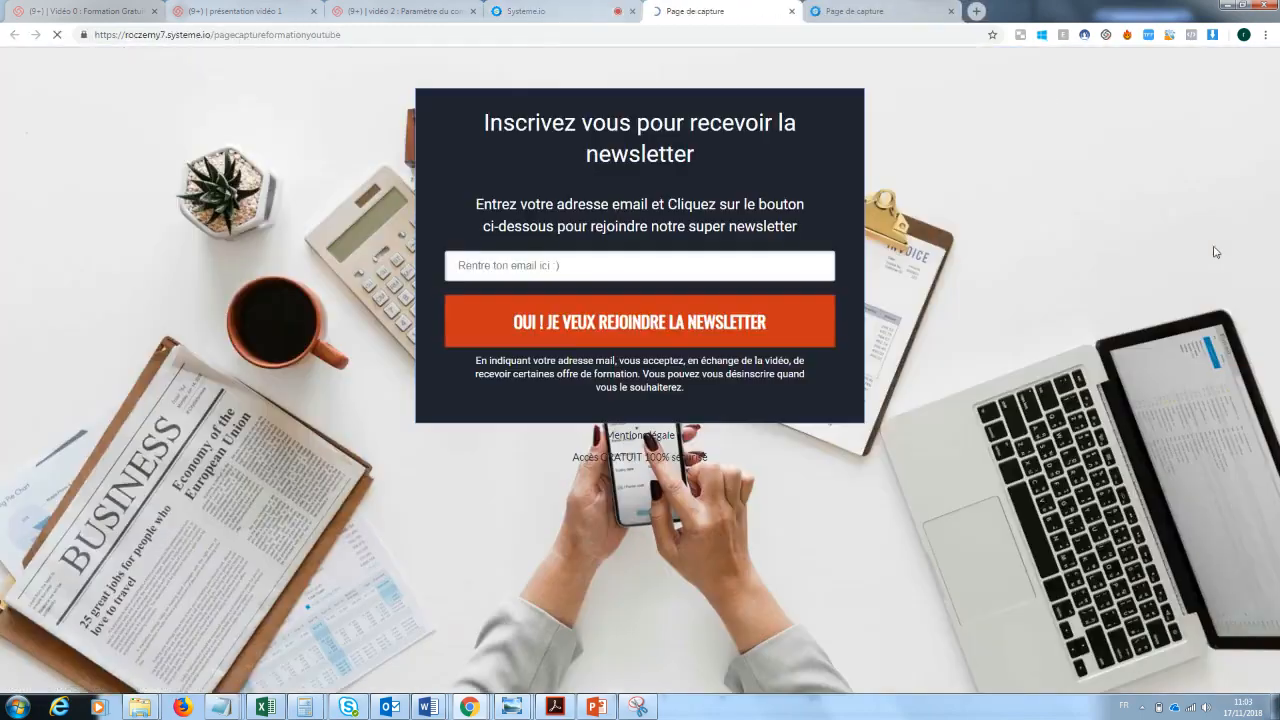
left_click(555, 258)
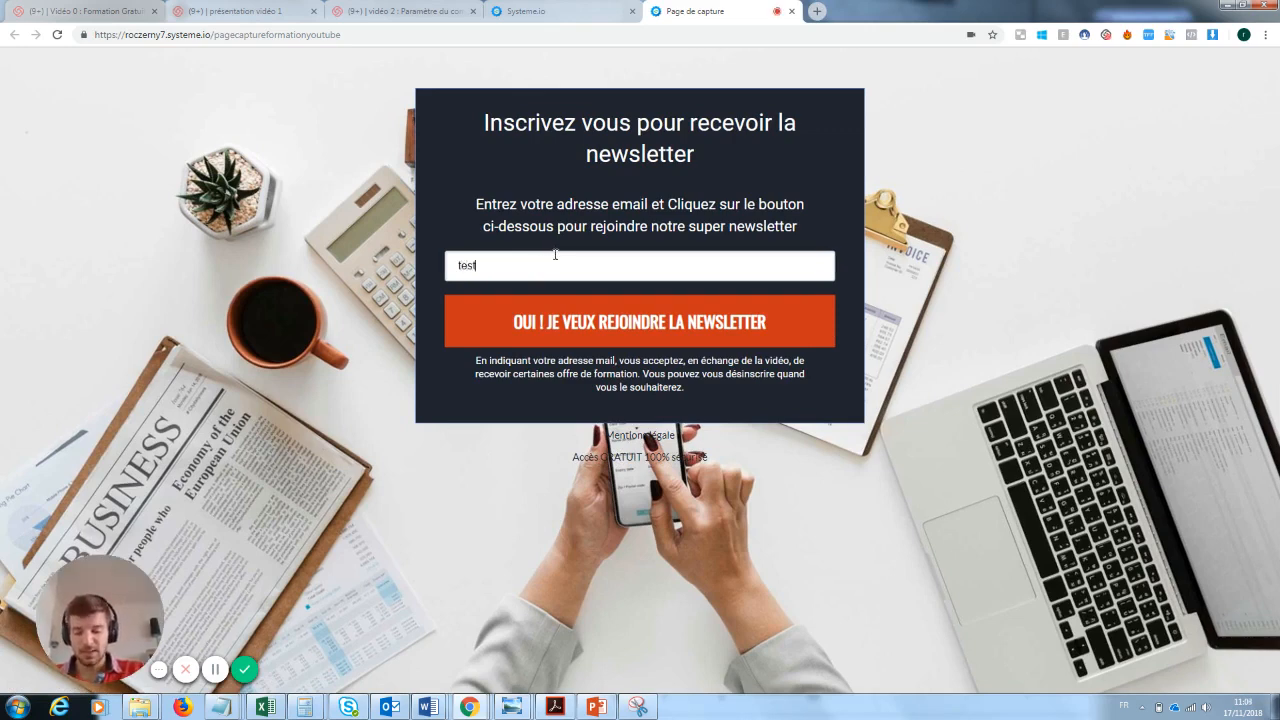
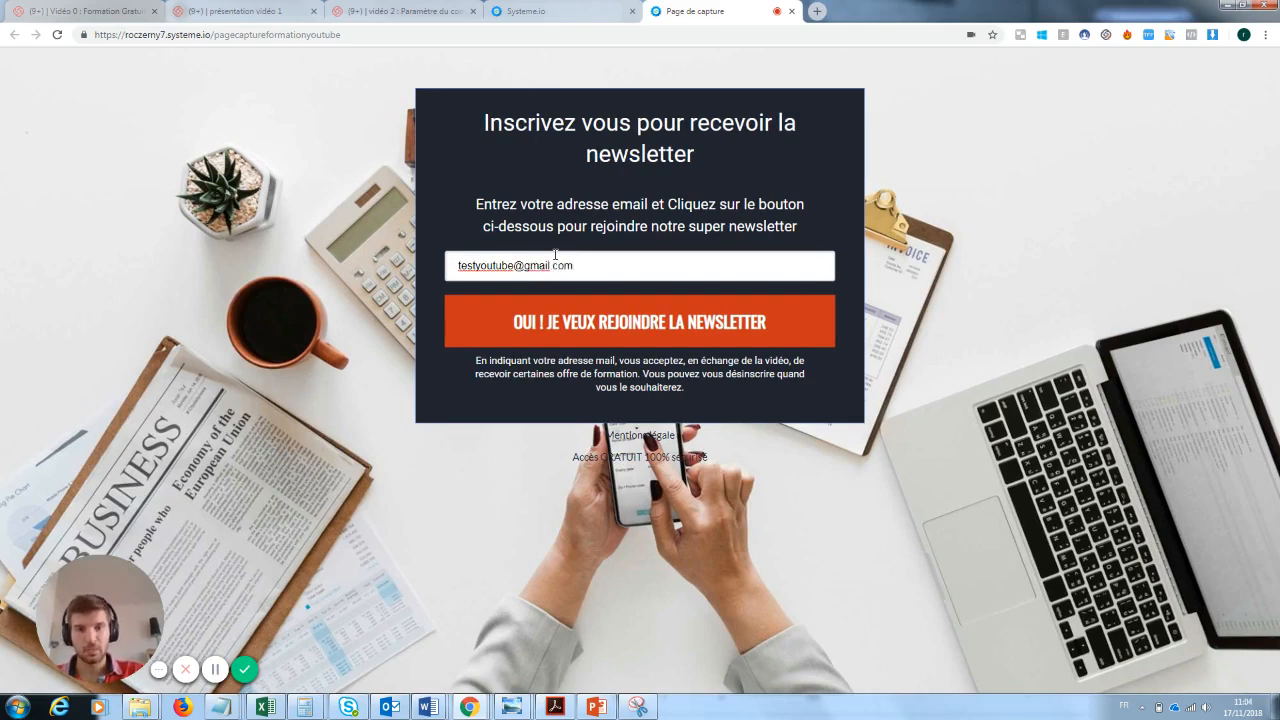
left_click(630, 322)
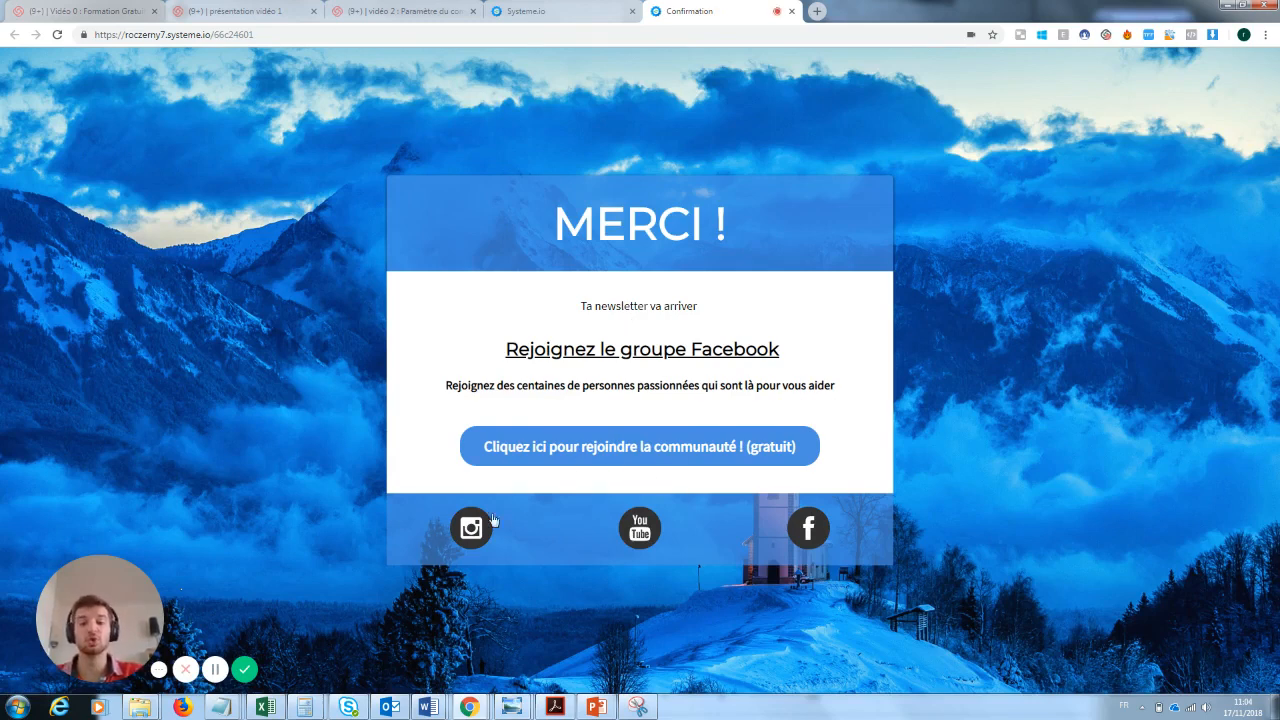
left_click(791, 11)
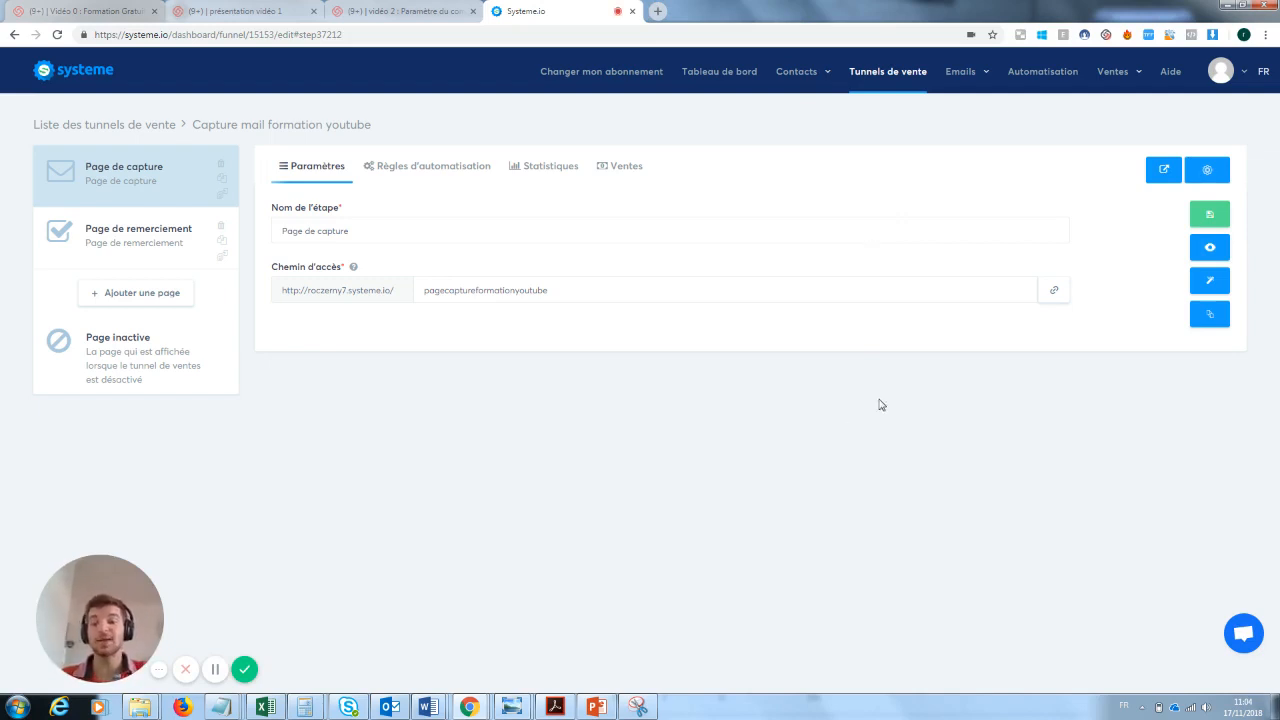
- View the contact list to check the test sign-up
mouse_move(794, 90)
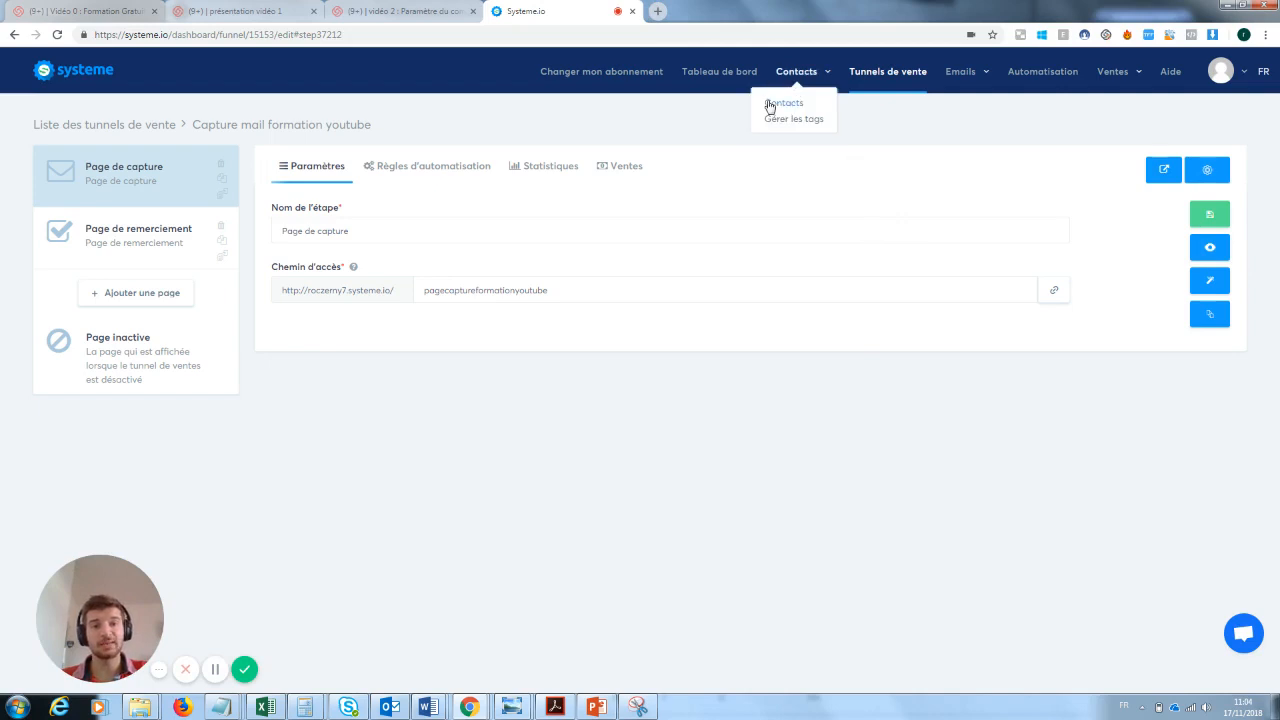
left_click(776, 106)
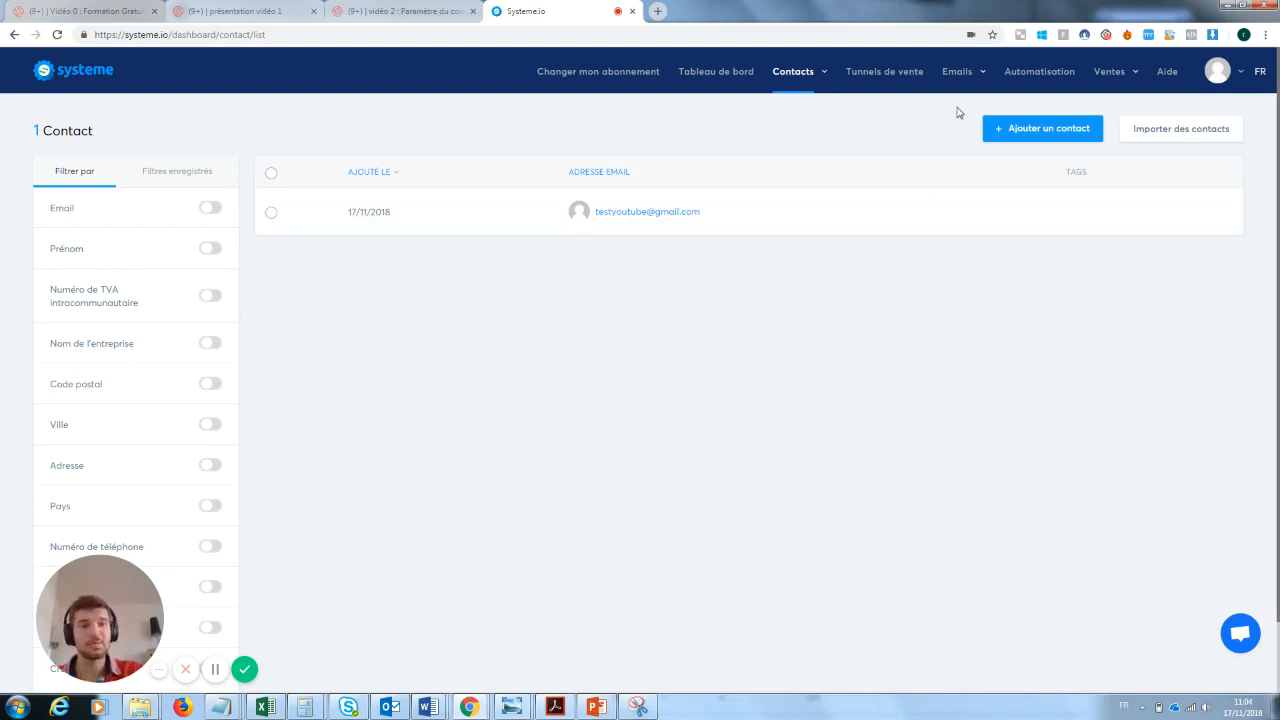
mouse_move(958, 74)
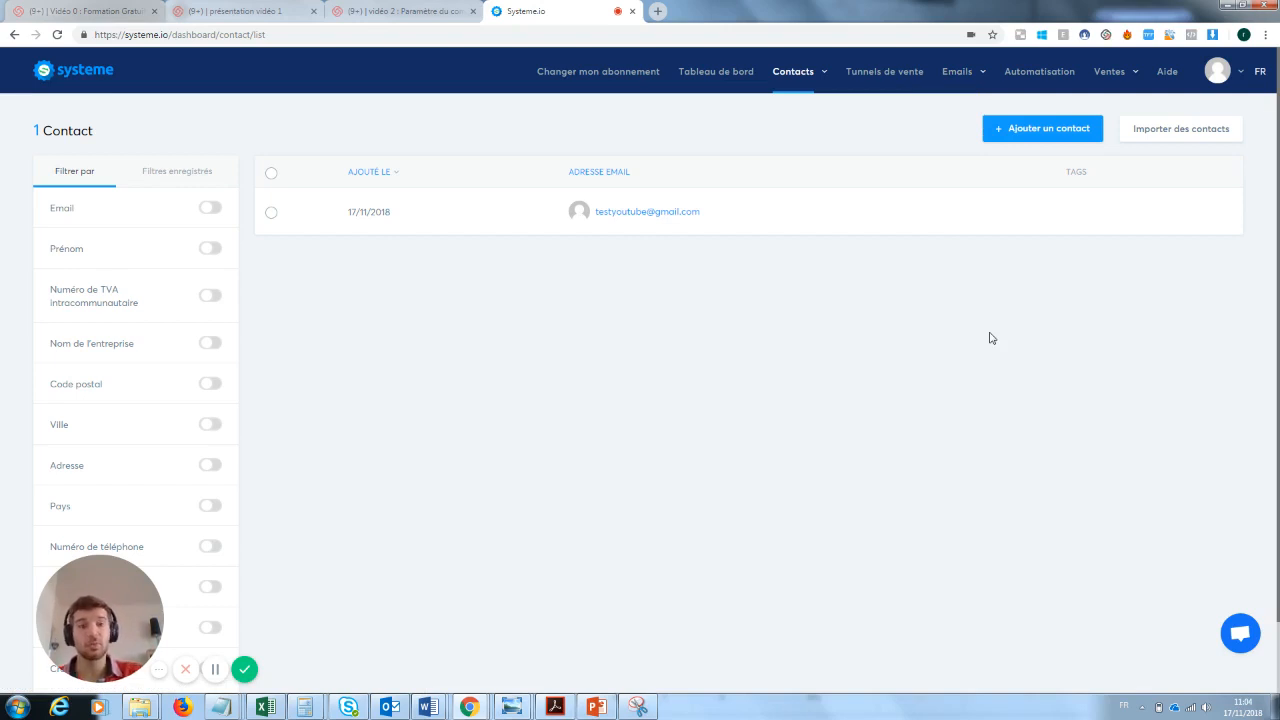
- Reopen the "Capture mail formation youtube" funnel and examine the "Formulaire souscrit" trigger in the capture page's automation rules
left_click(896, 78)
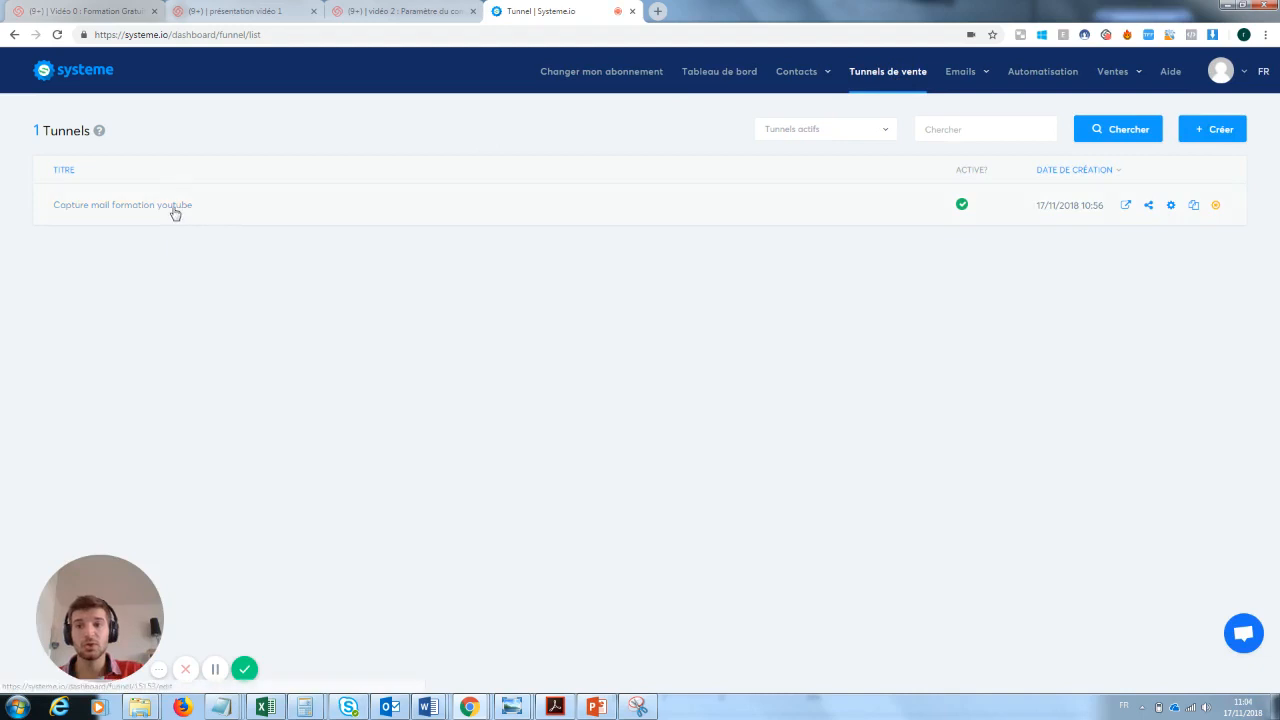
left_click(173, 208)
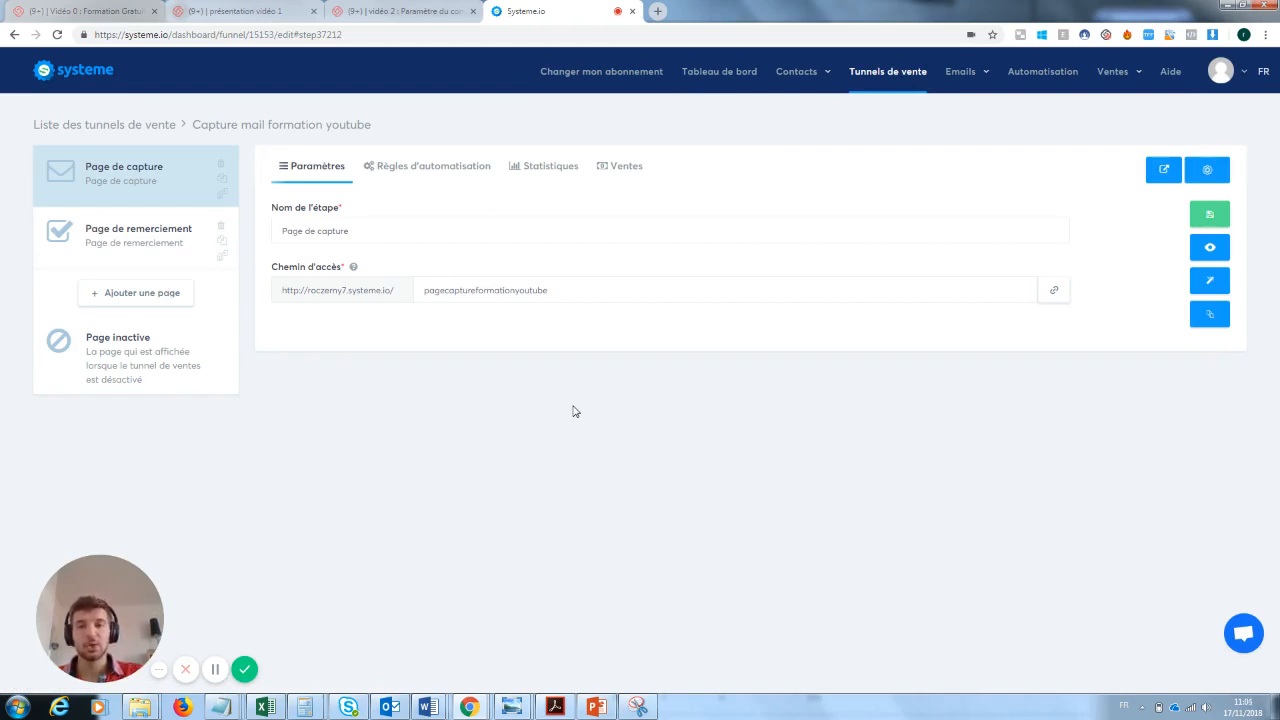
left_click(423, 170)
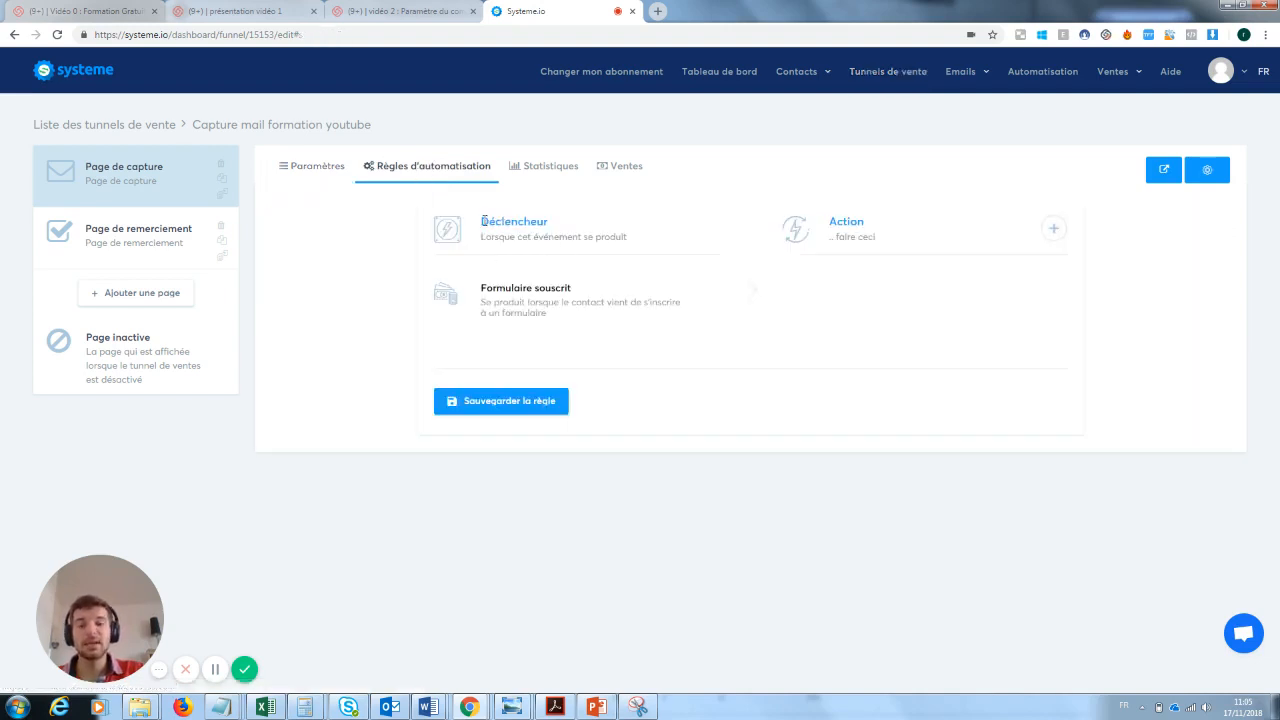
double_click(496, 221)
left_click(566, 228)
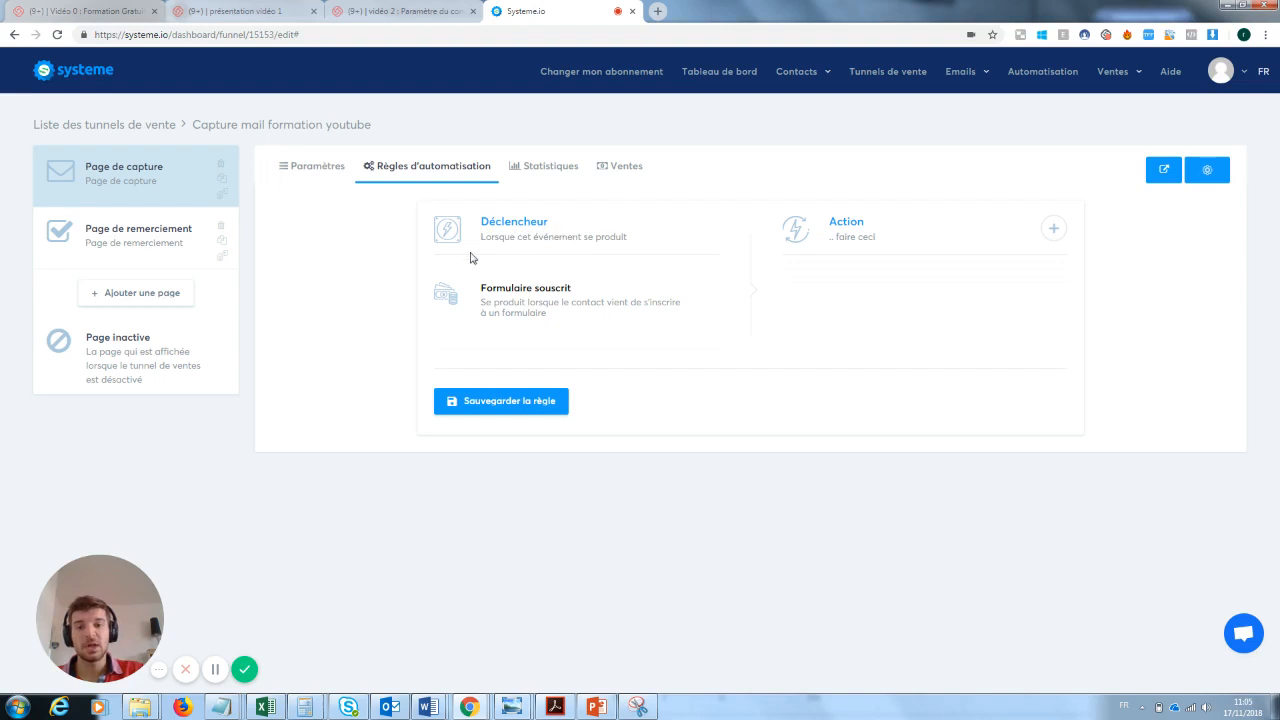
left_click_drag(482, 236, 636, 252)
left_click(543, 302)
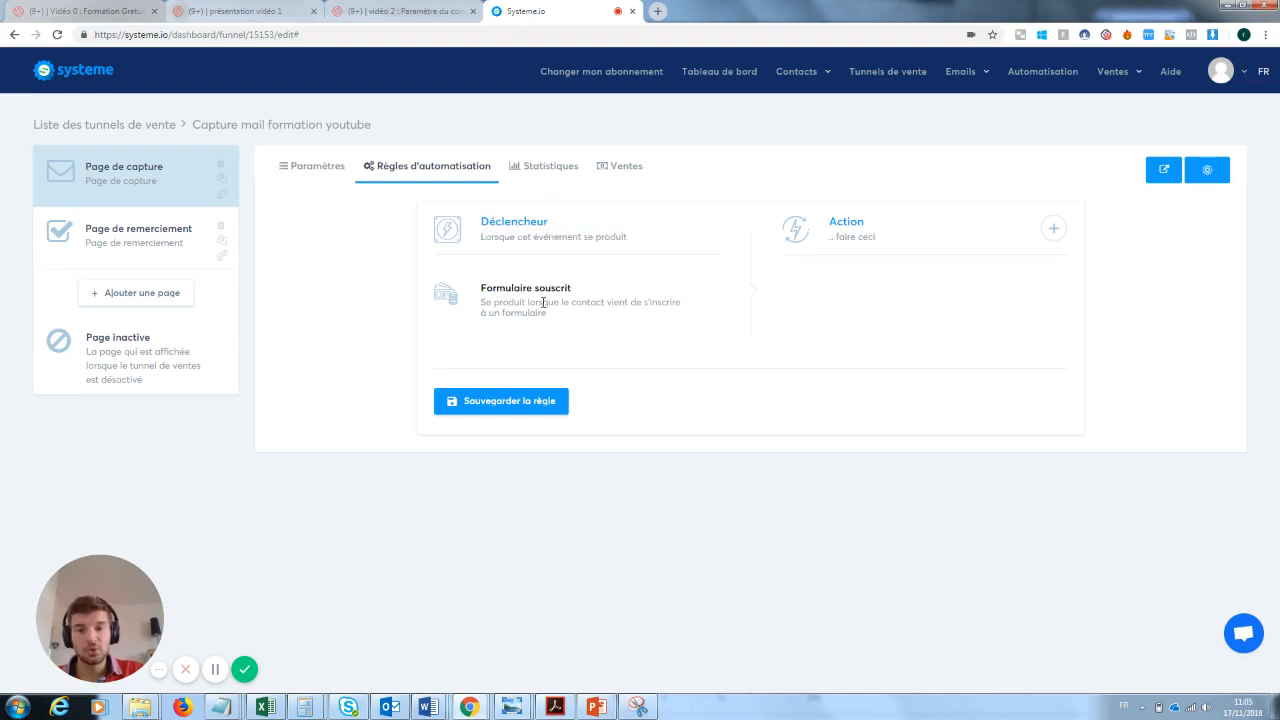
left_click_drag(583, 289, 494, 291)
left_click(483, 299)
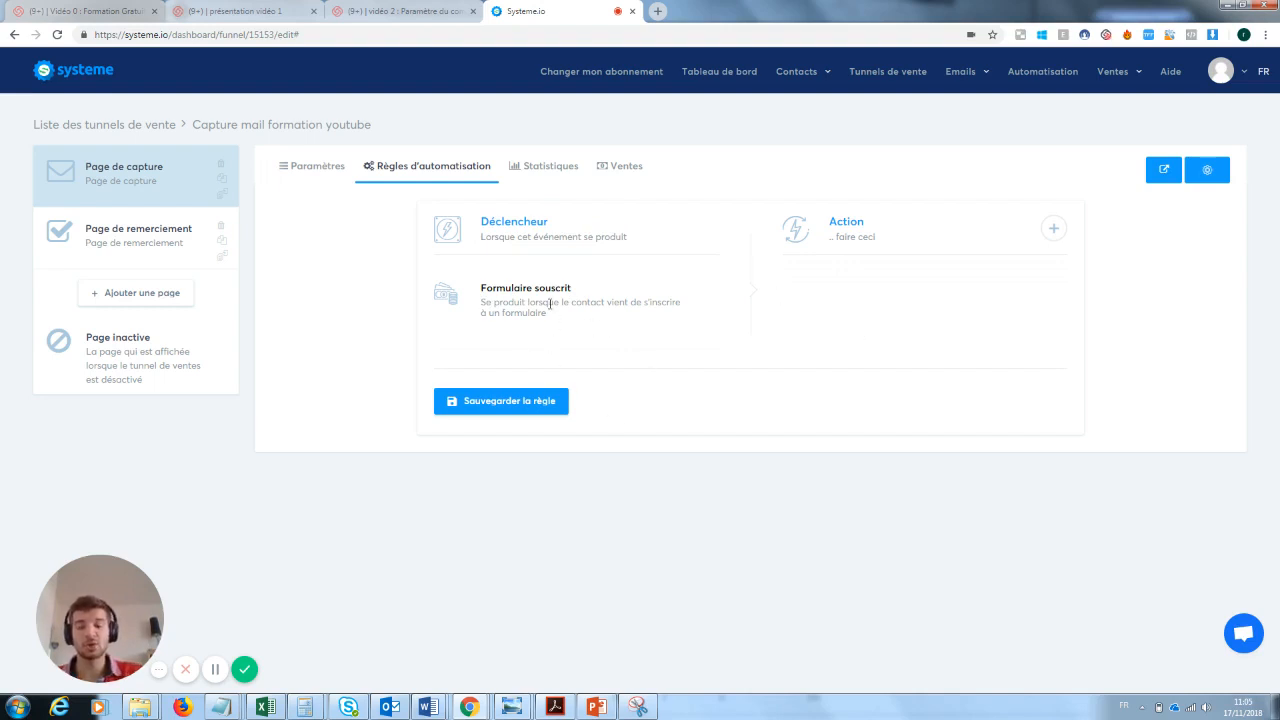
- Try an "Envoyer un email" action with its e-mail editor in the capture page's automation rule, and remove the action
left_click(1054, 229)
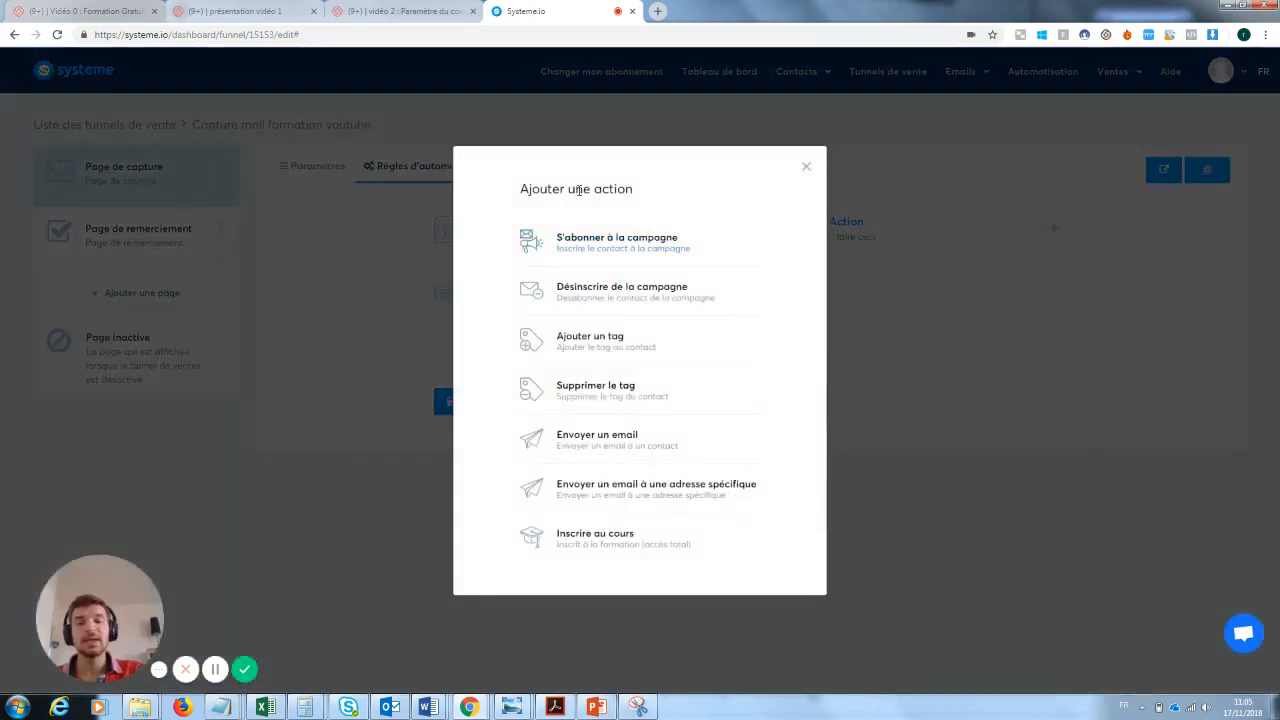
left_click(604, 443)
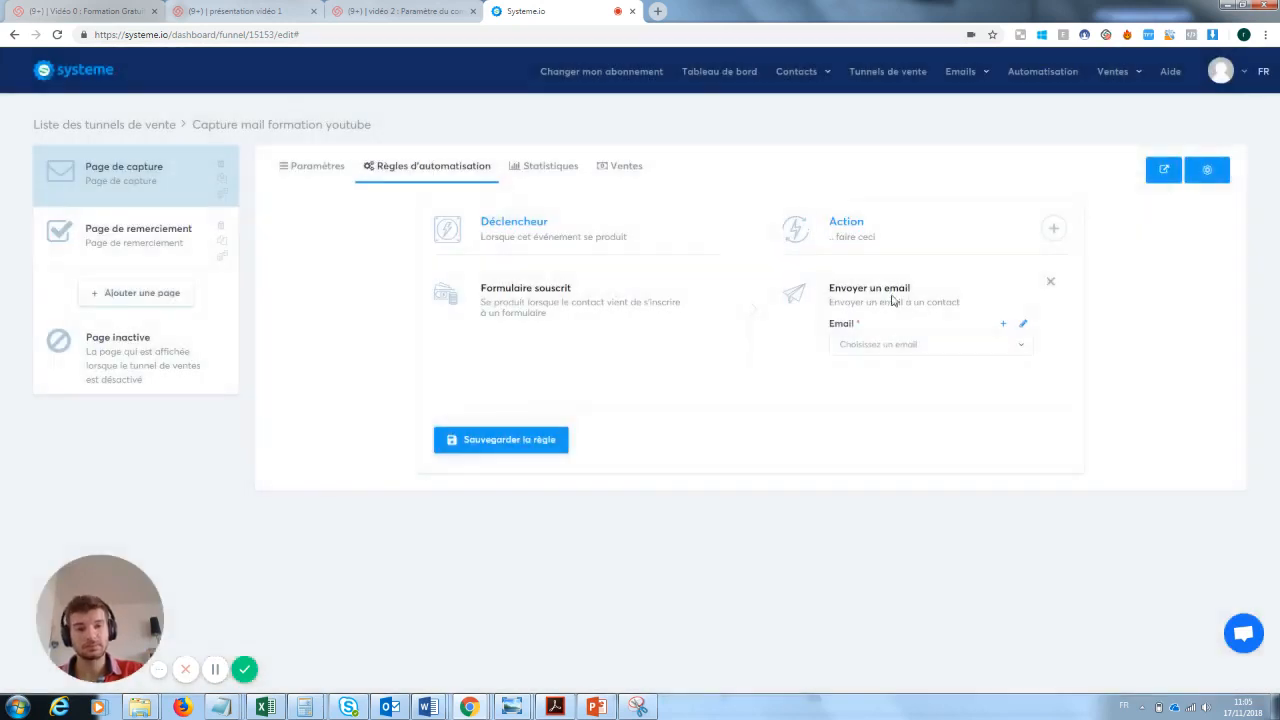
left_click(1023, 327)
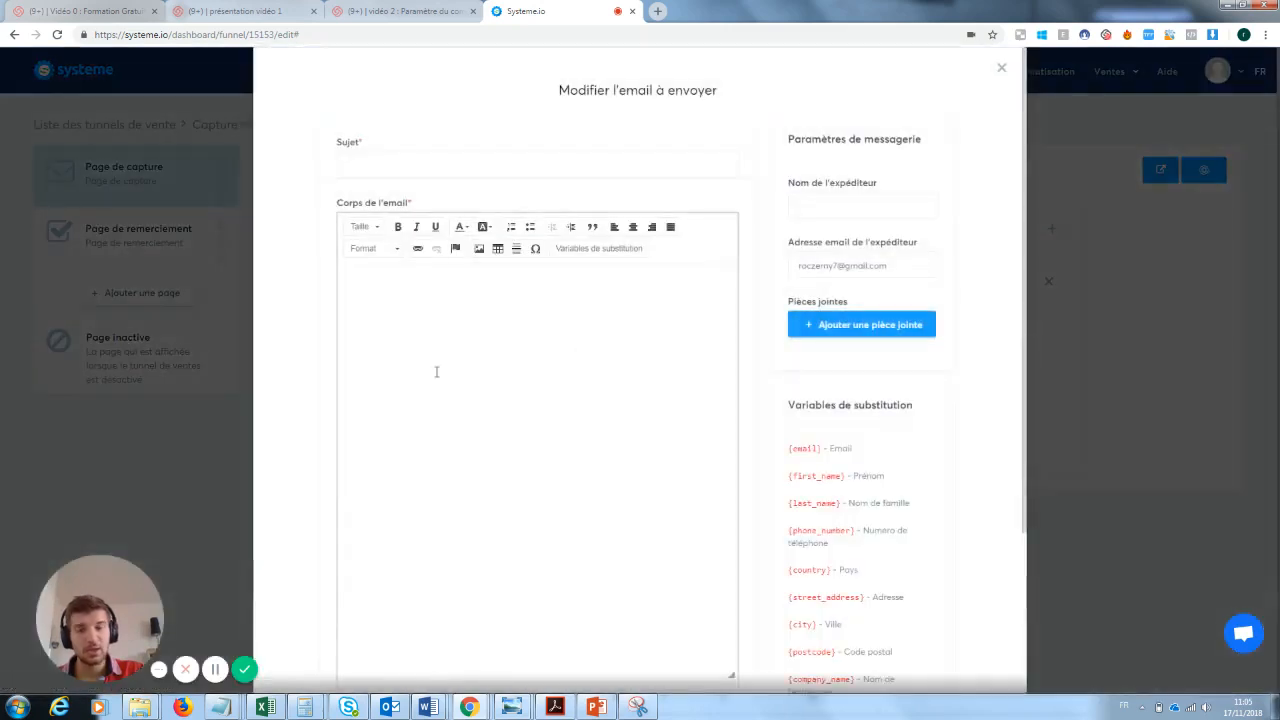
left_click(436, 349)
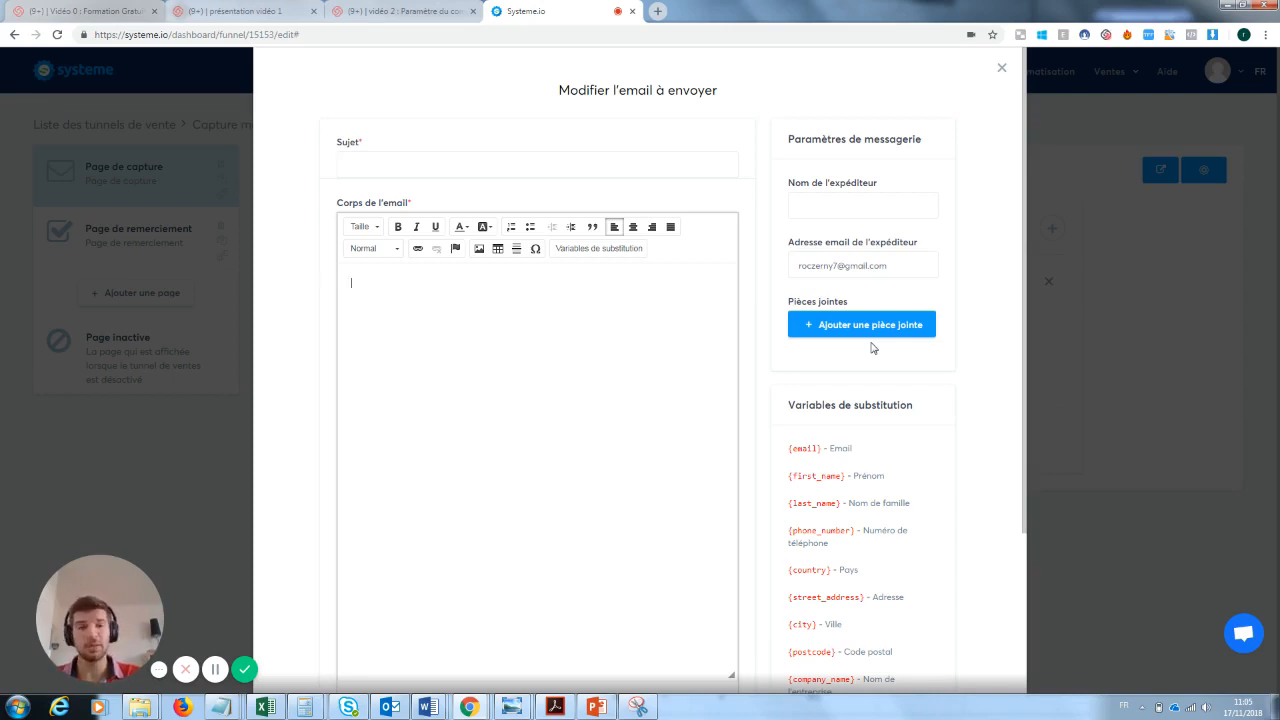
left_click(1001, 68)
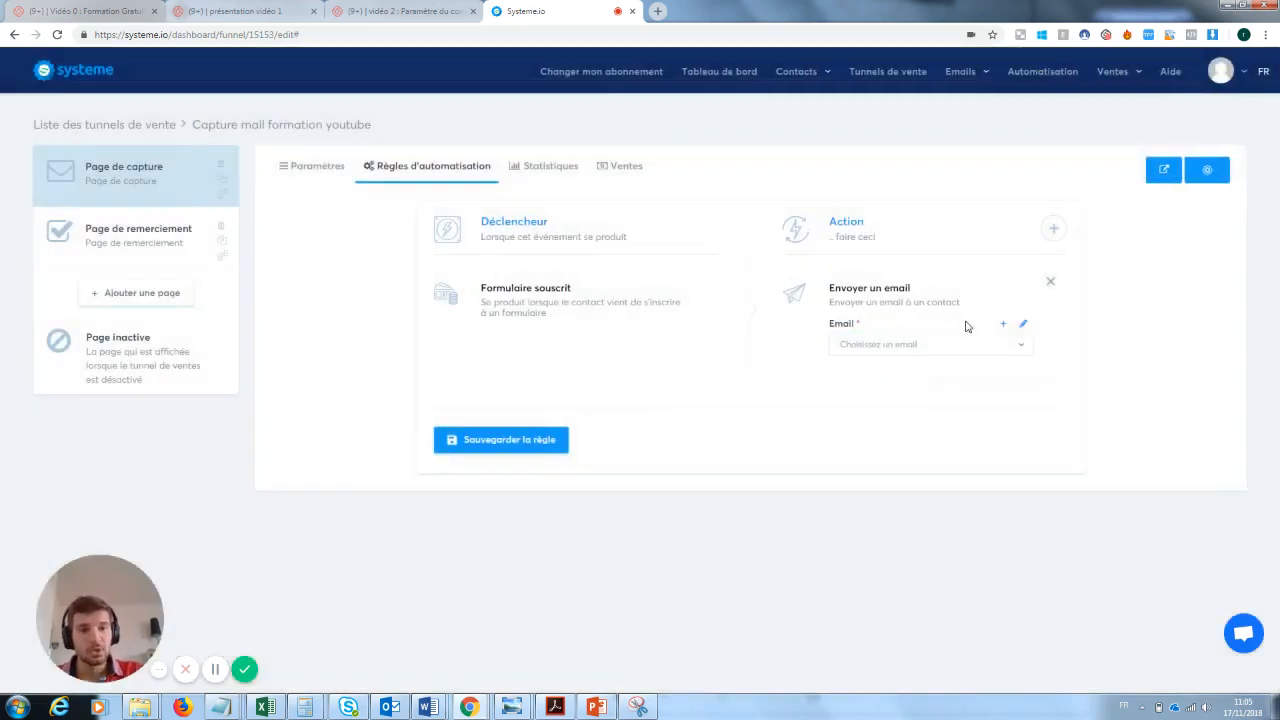
left_click(1050, 282)
- Add an "Ajouter un tag" action to the automation rule and check its list of selectable tags
left_click(1052, 229)
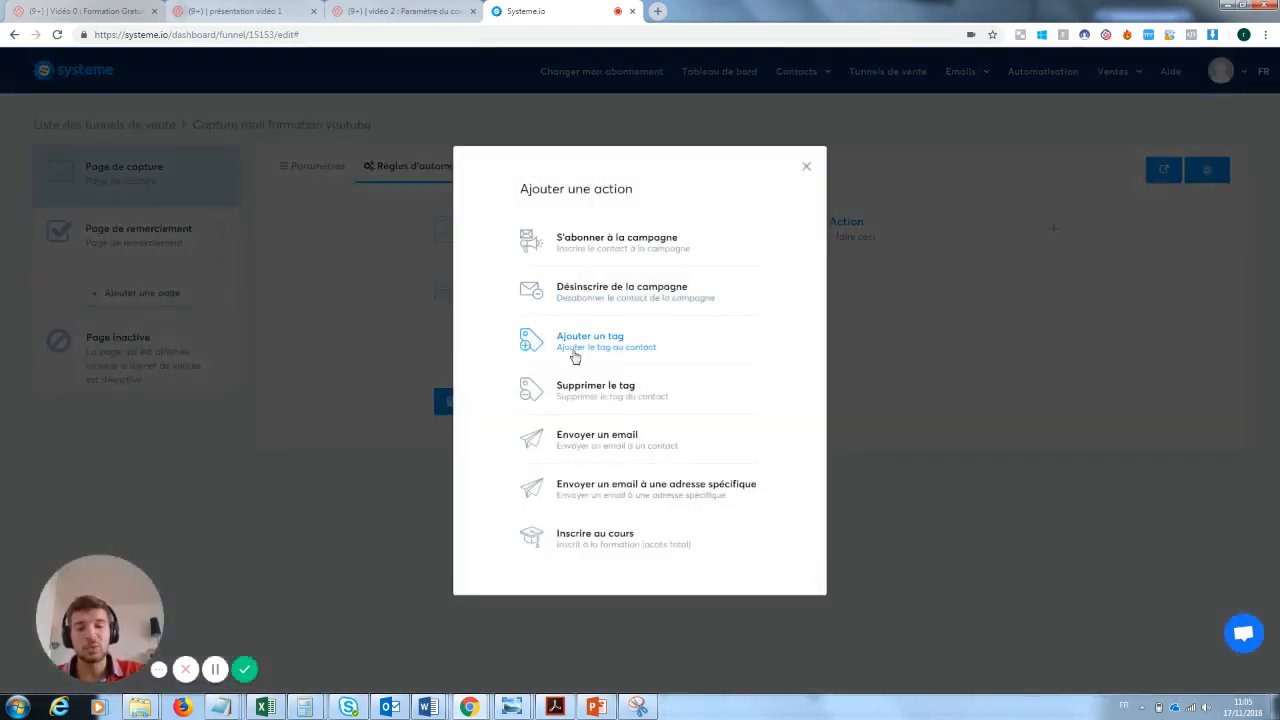
left_click(606, 354)
left_click(879, 345)
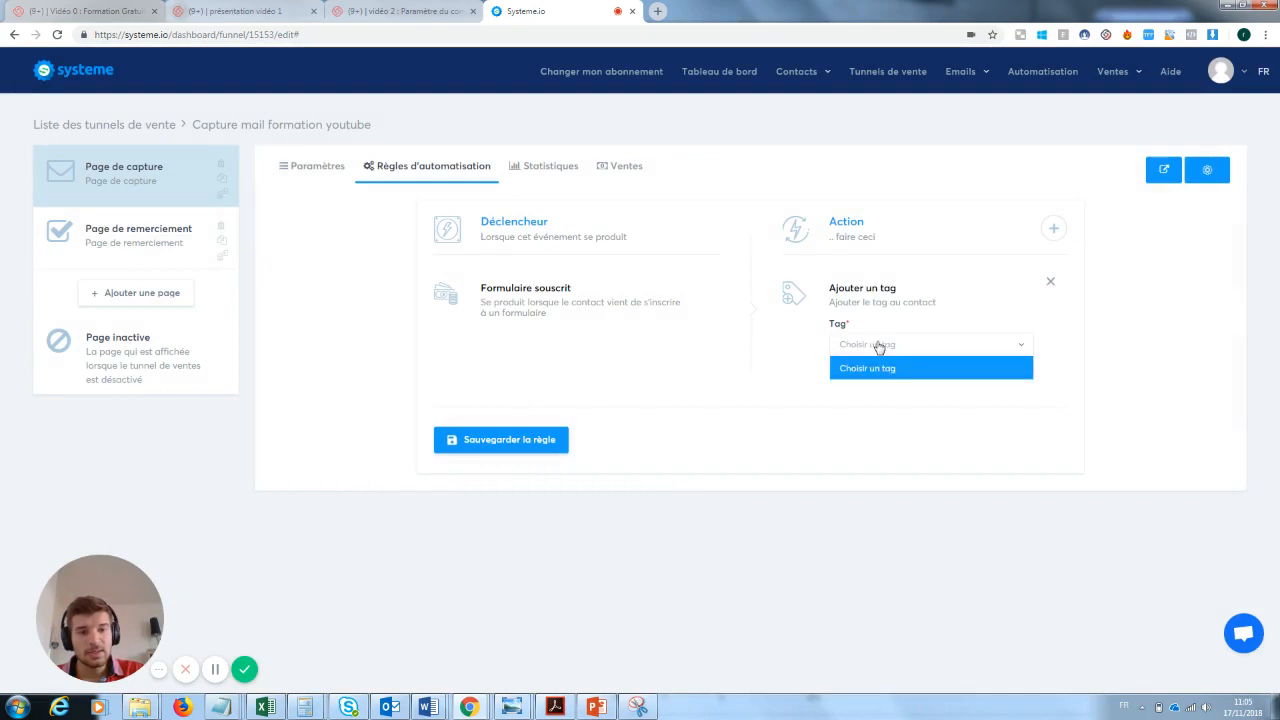
left_click(880, 347)
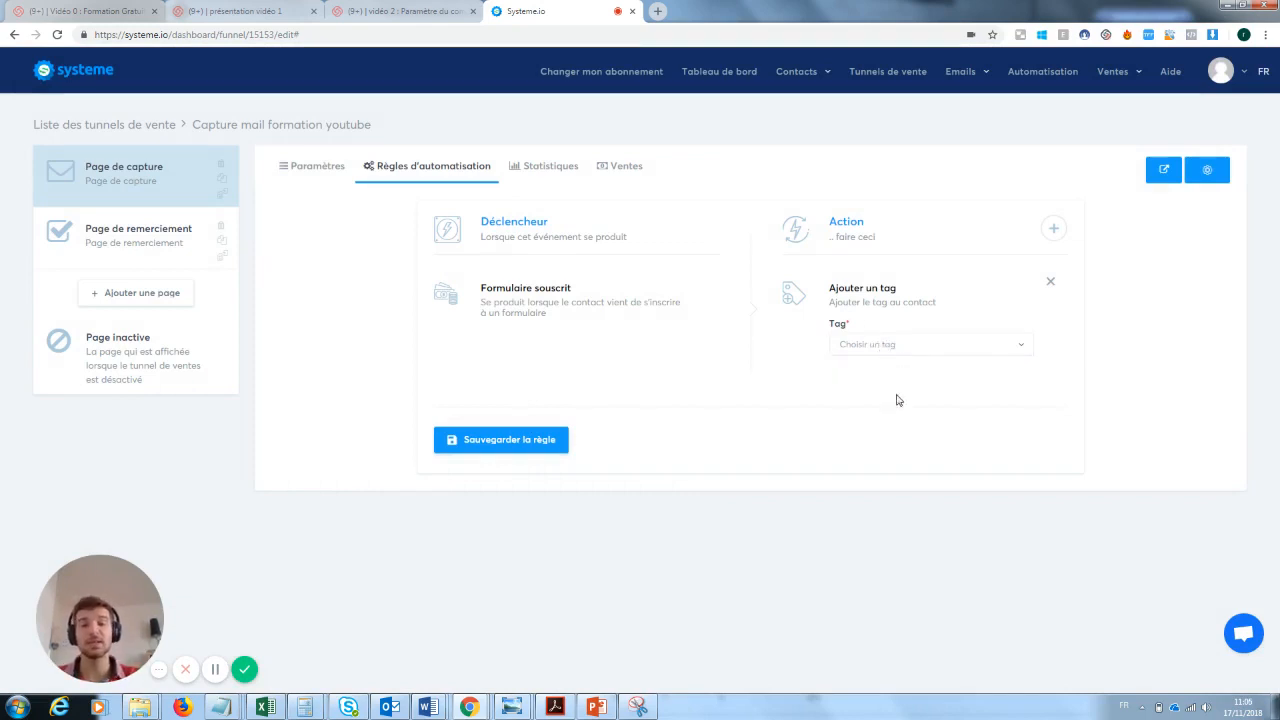
- Try to create a contact tag named "Prospect inscrit à la newsletetr test" with the description "ok"
mouse_move(815, 78)
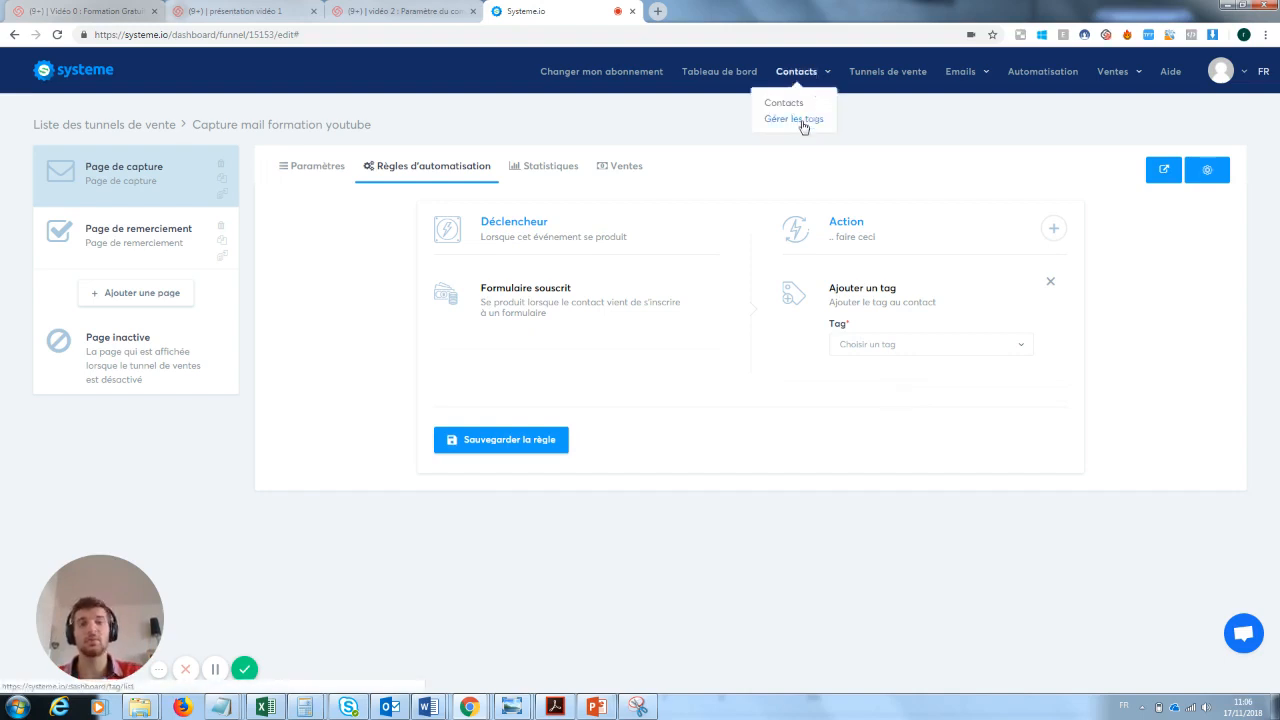
left_click(801, 120)
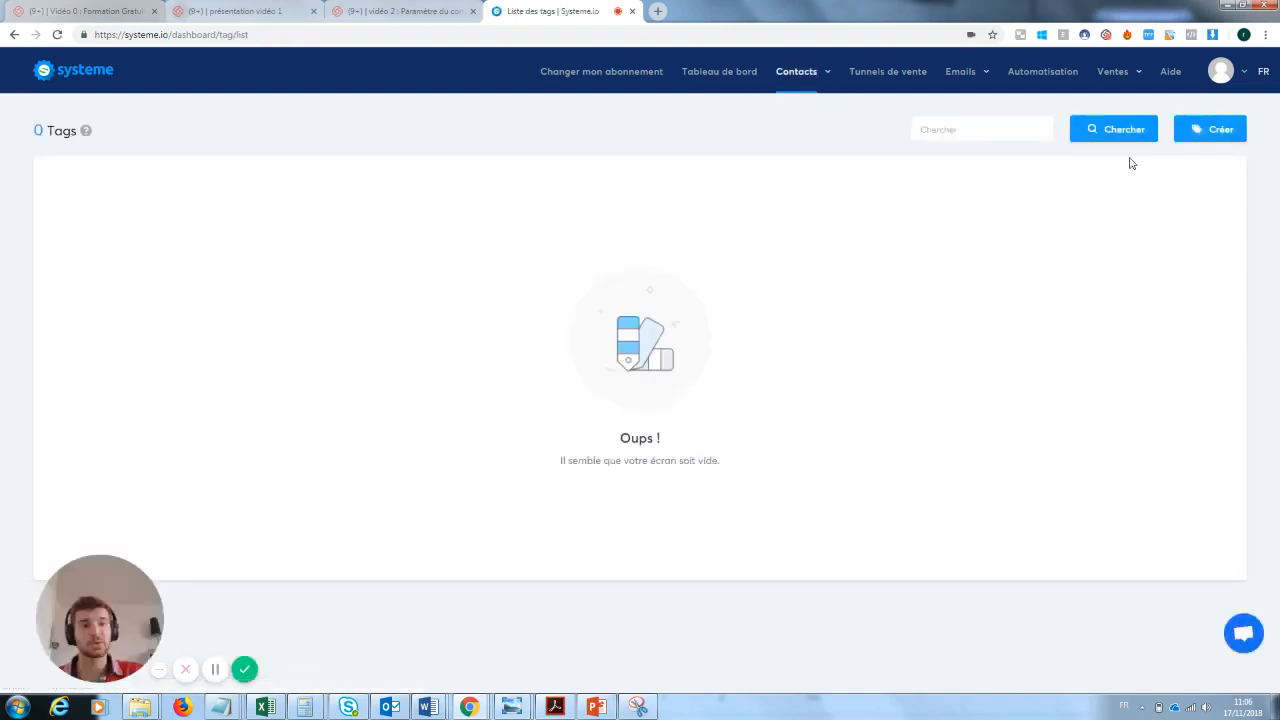
left_click(1213, 124)
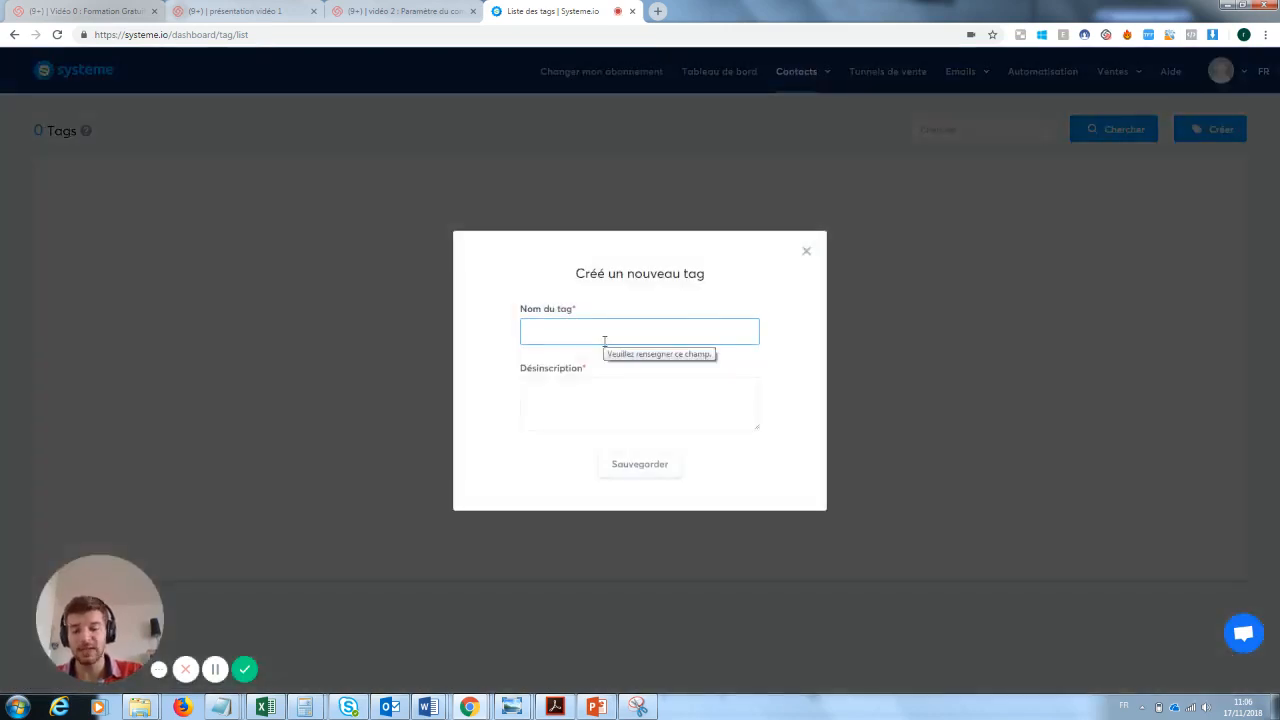
type("Prospe")
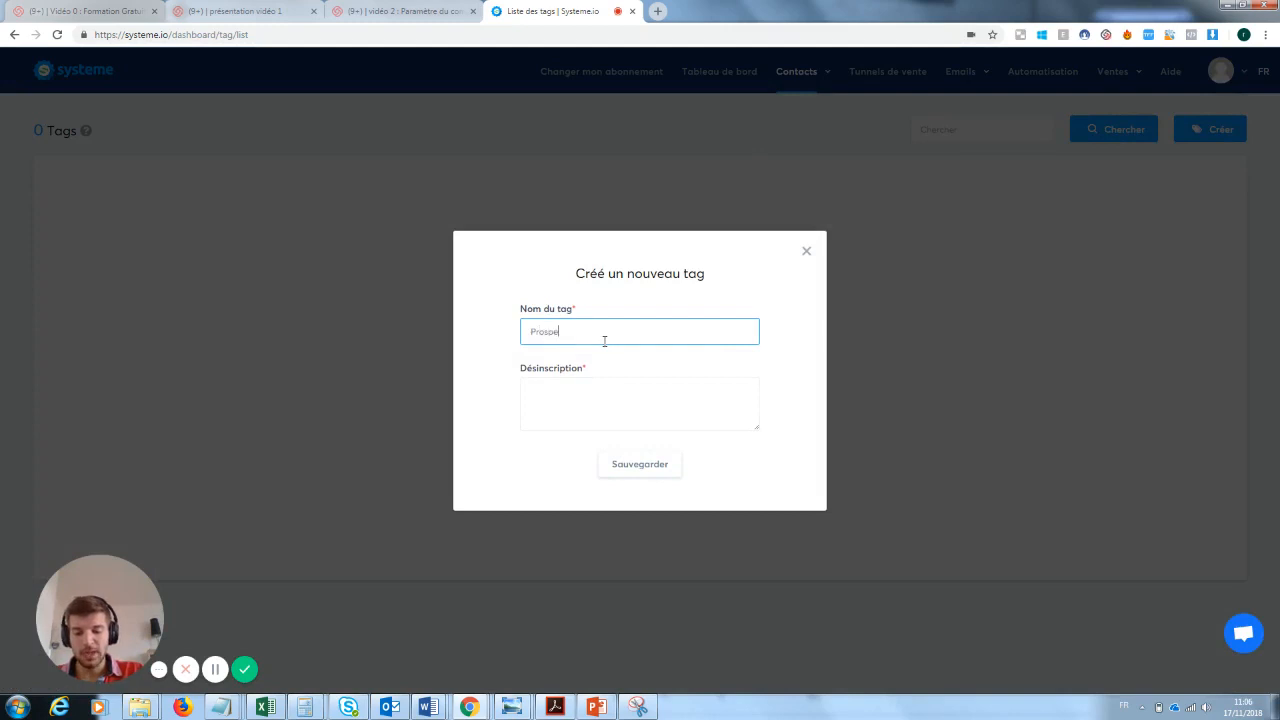
type("ct inscrit à la newsletter")
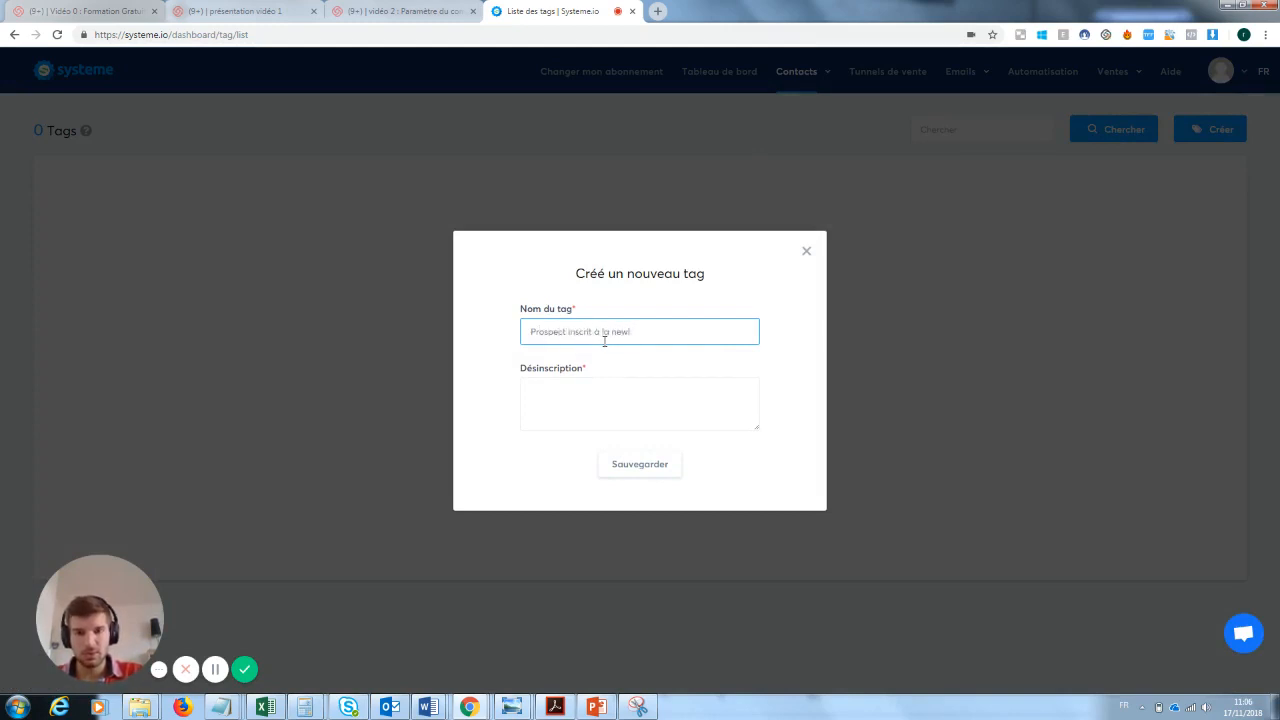
type(": test")
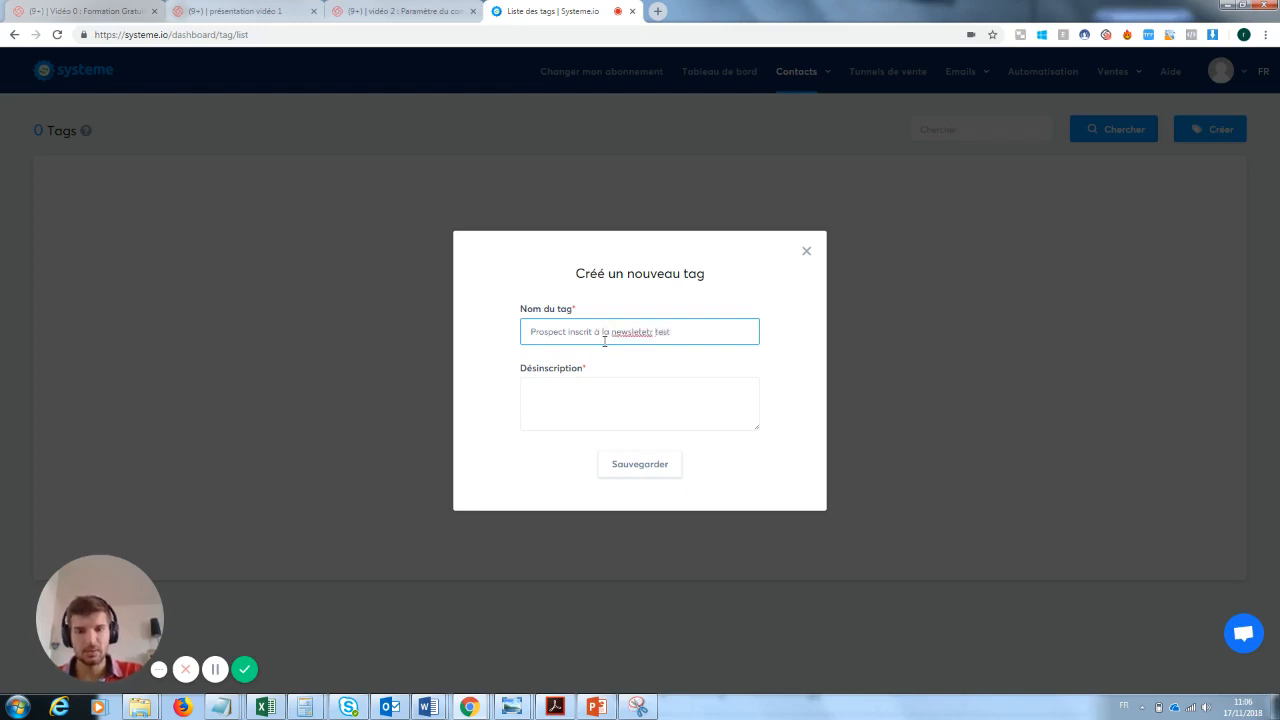
left_click(588, 383)
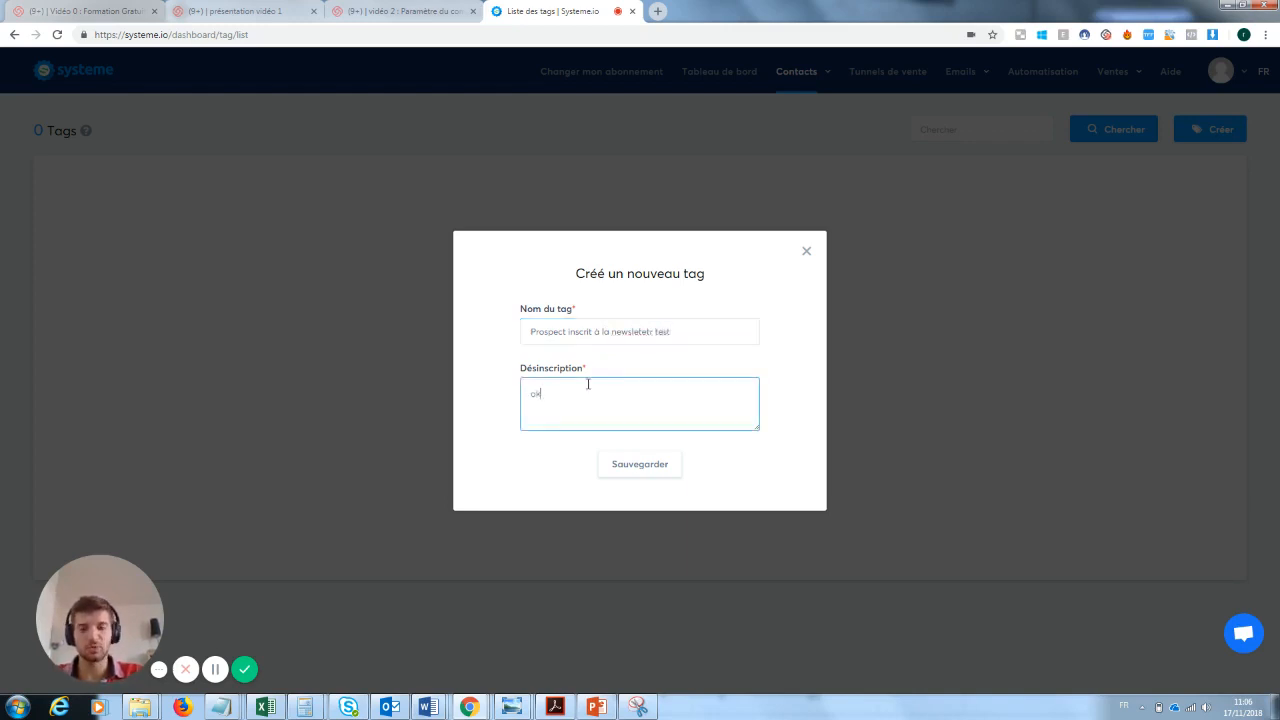
left_click(660, 474)
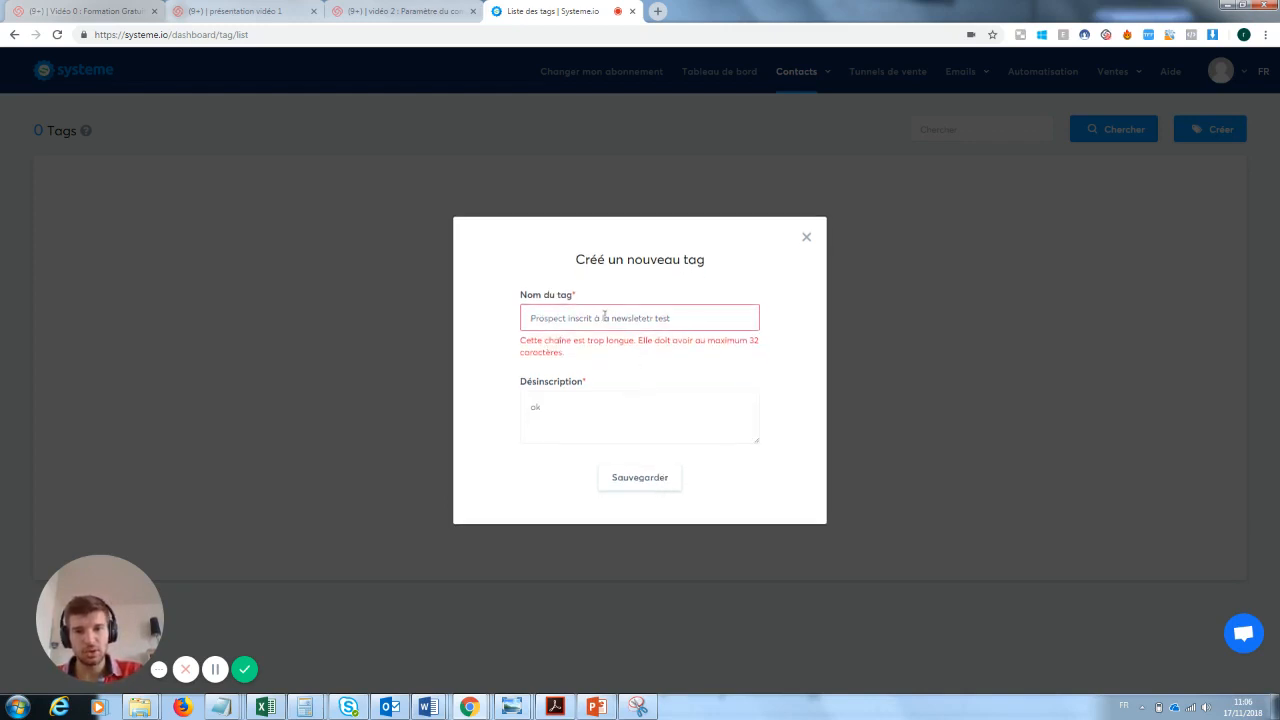
- Shorten the new tag's name to "inscrit à la newsletetr test" and save the tag
double_click(564, 317)
key("BackSpace")
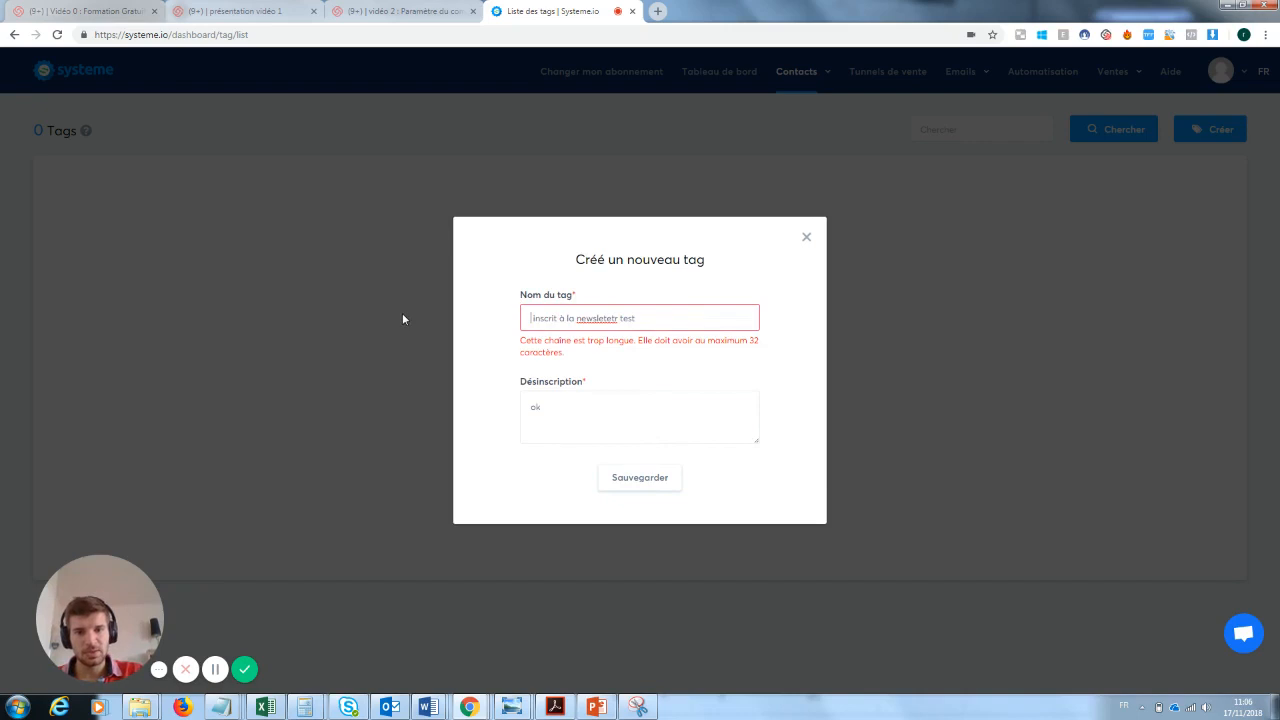
left_click_drag(618, 318, 600, 318)
key("Return")
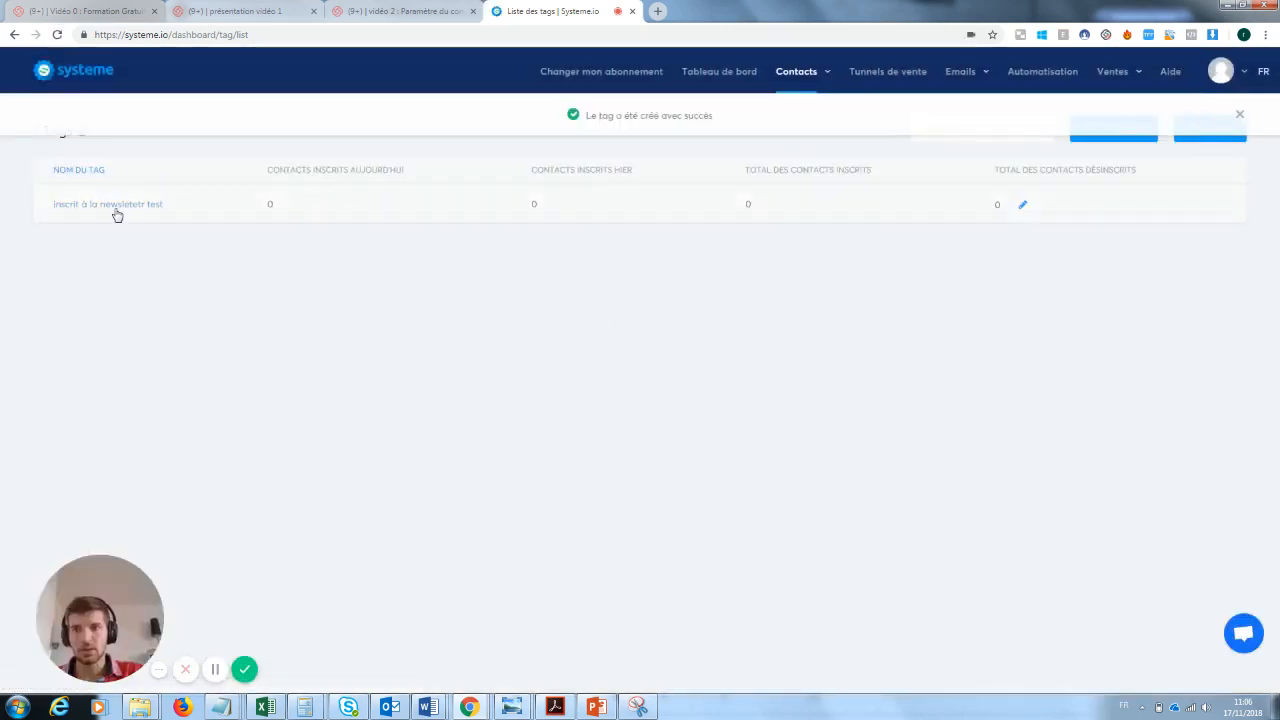
- Reopen the "Capture mail formation youtube" funnel and add an "Ajouter un tag" action with "inscrit à la newsletetr test" to the capture page's automation rule
mouse_move(979, 83)
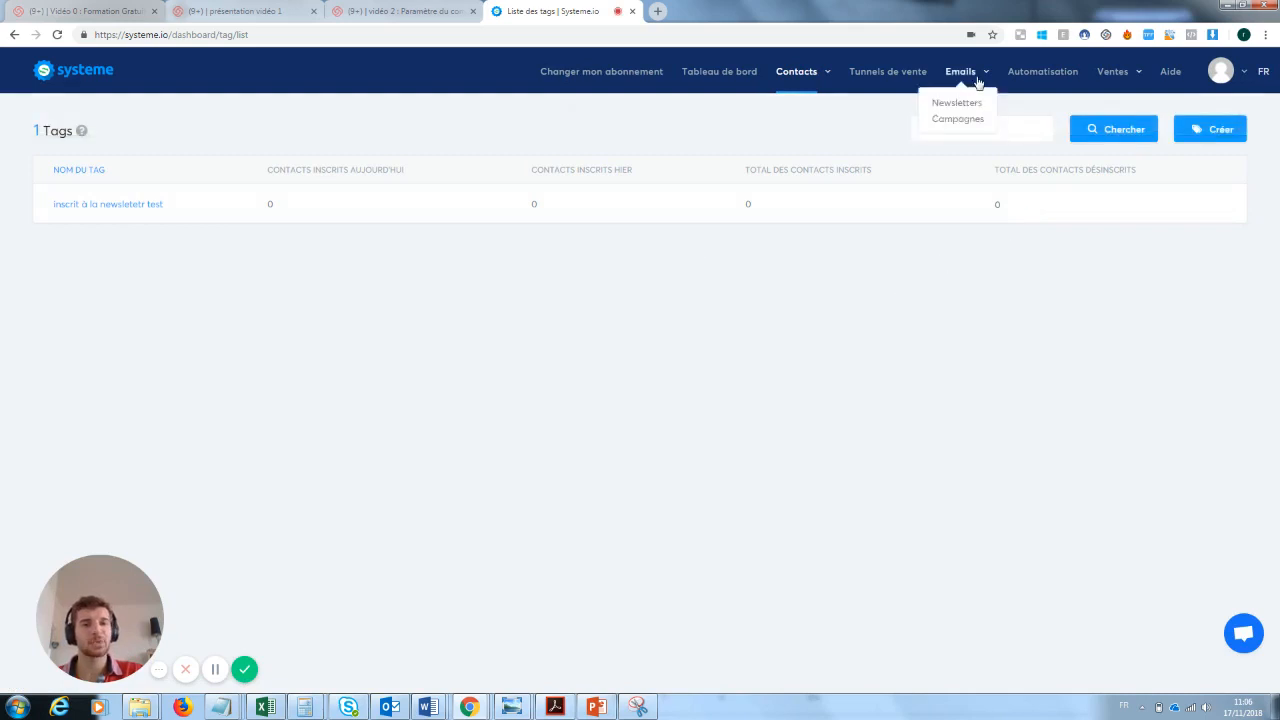
left_click(909, 73)
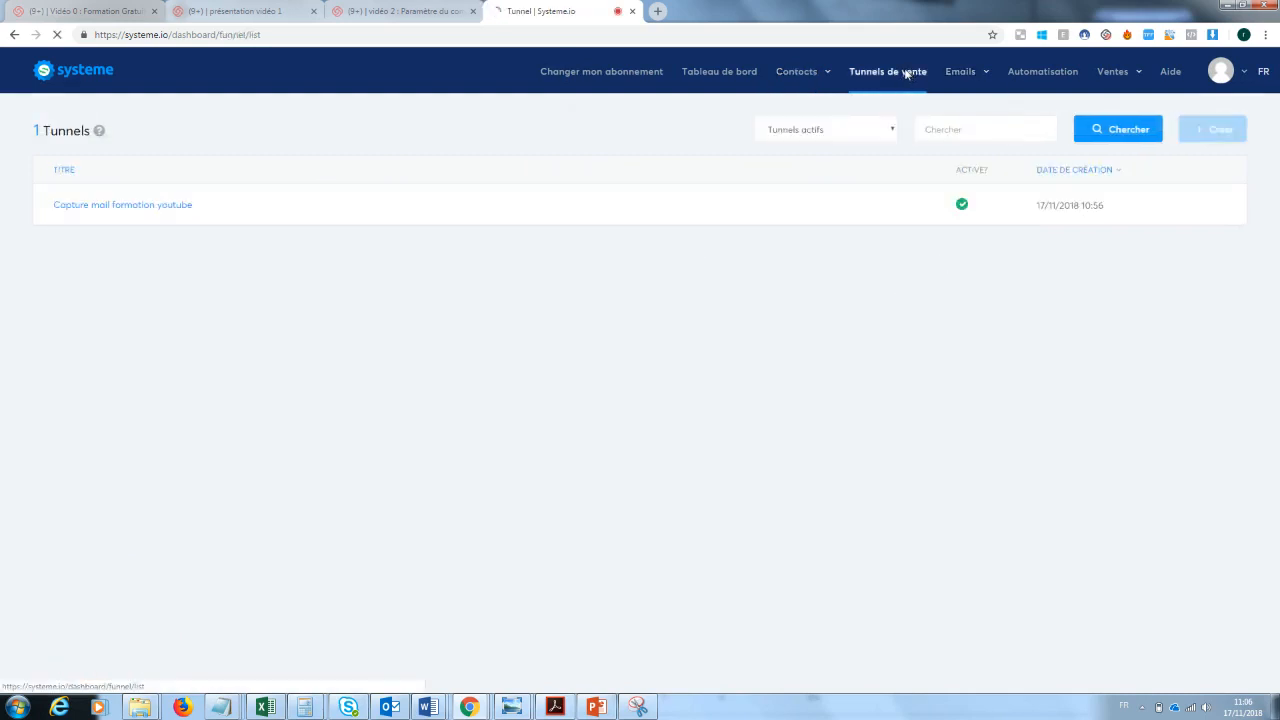
left_click(180, 206)
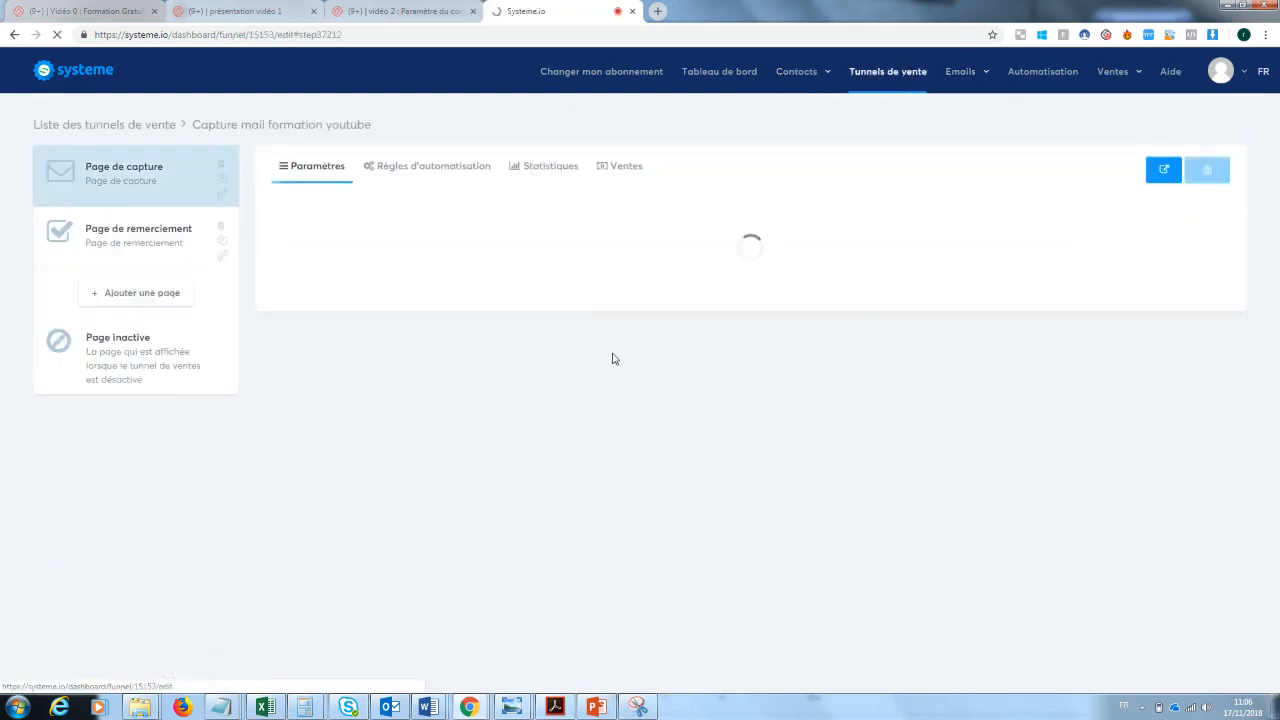
left_click(417, 170)
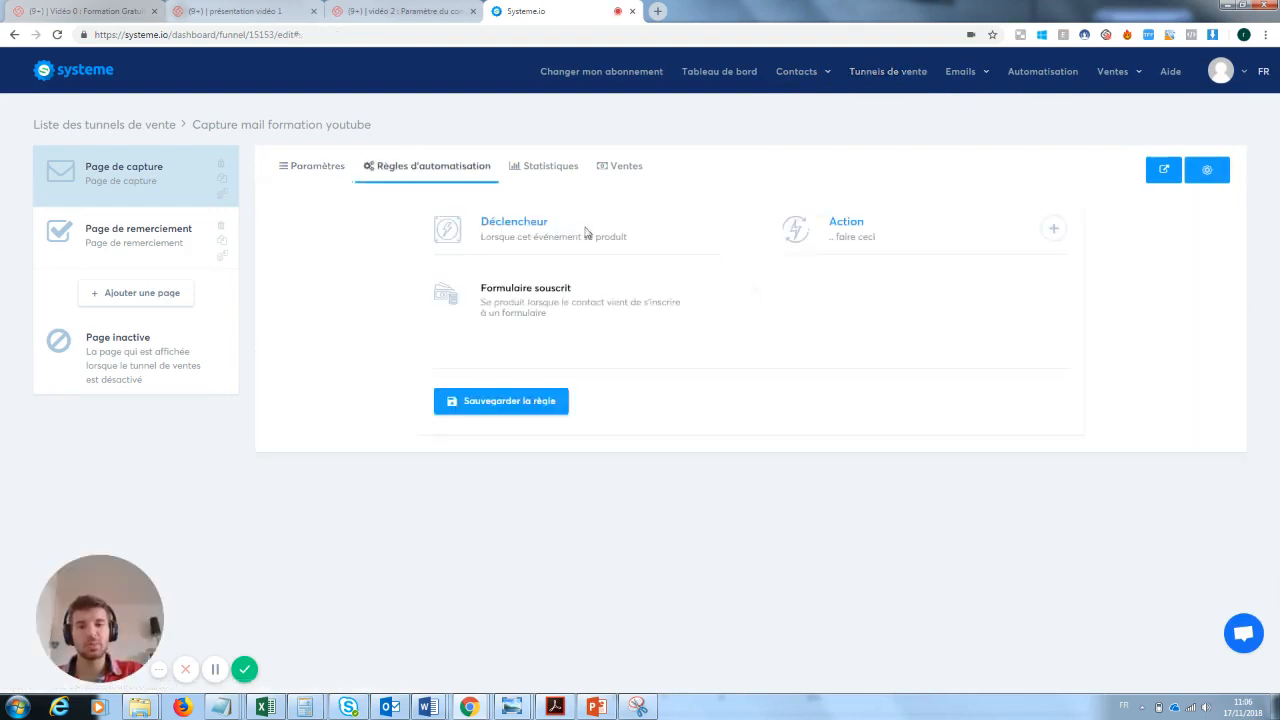
left_click(1053, 229)
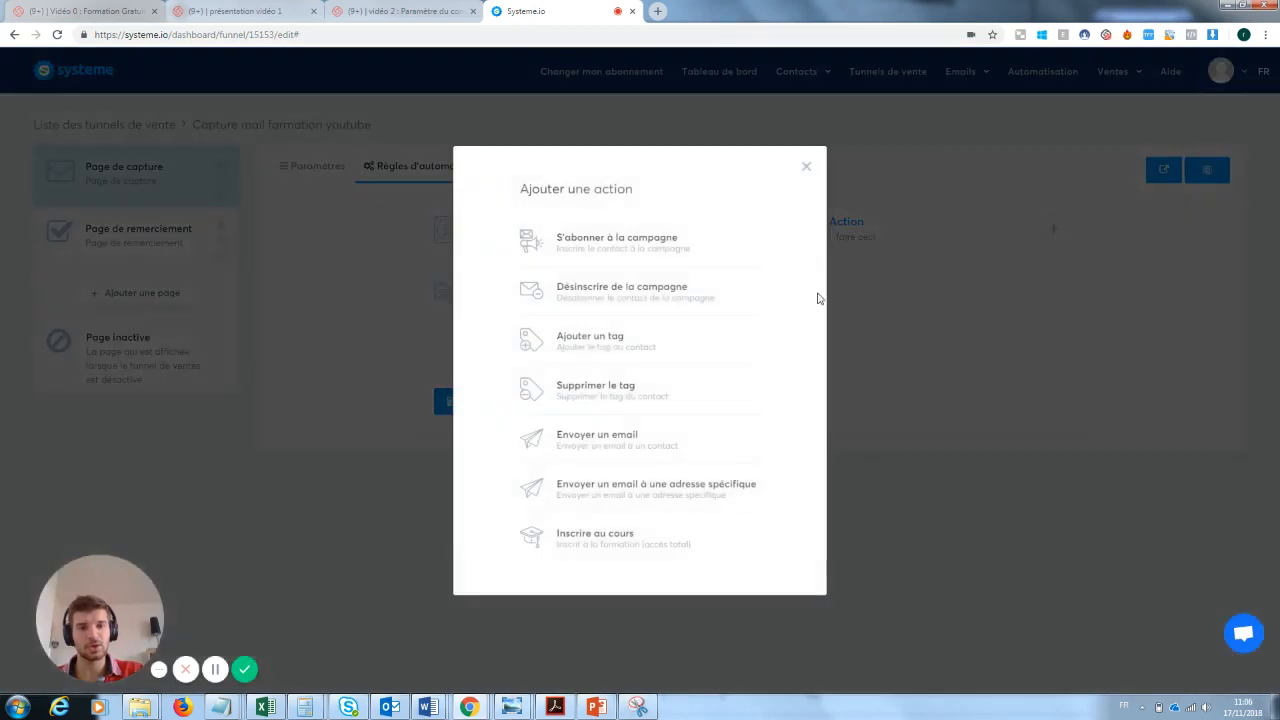
left_click(630, 349)
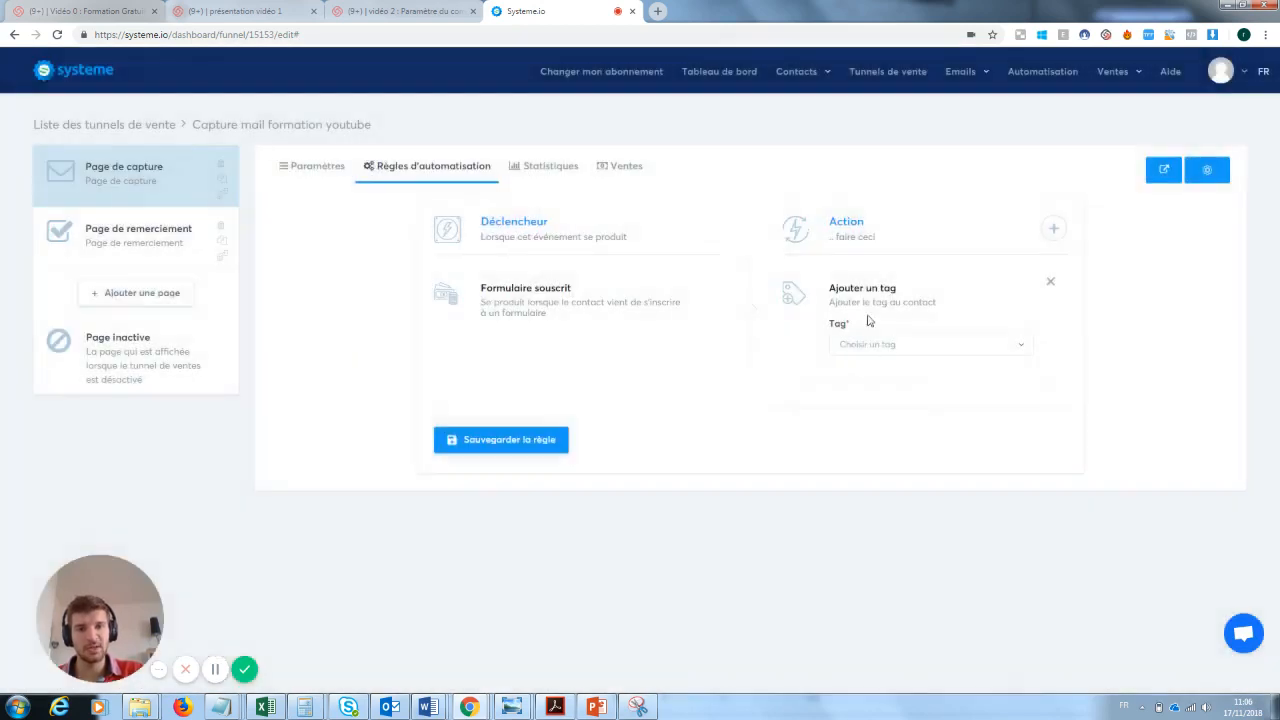
left_click(876, 344)
left_click(884, 398)
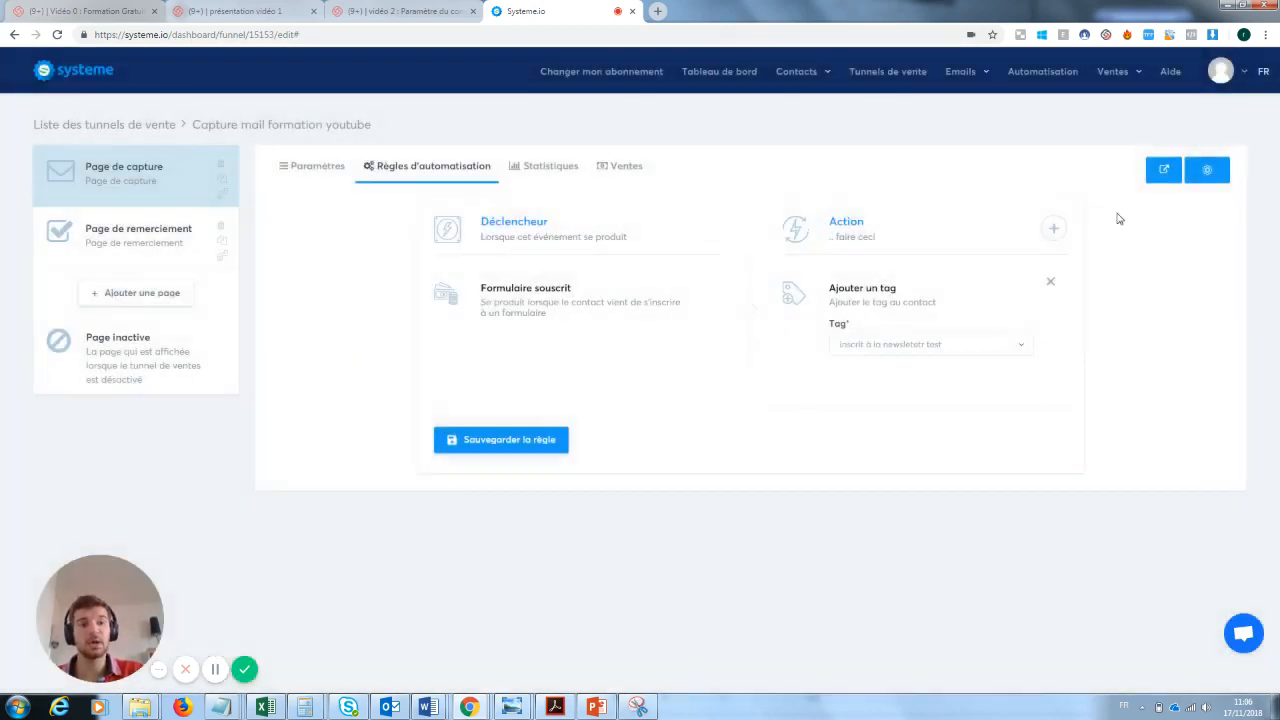
- Try to save the automation rule with an additional "Envoyer un email" action, and remove that action
left_click(1053, 229)
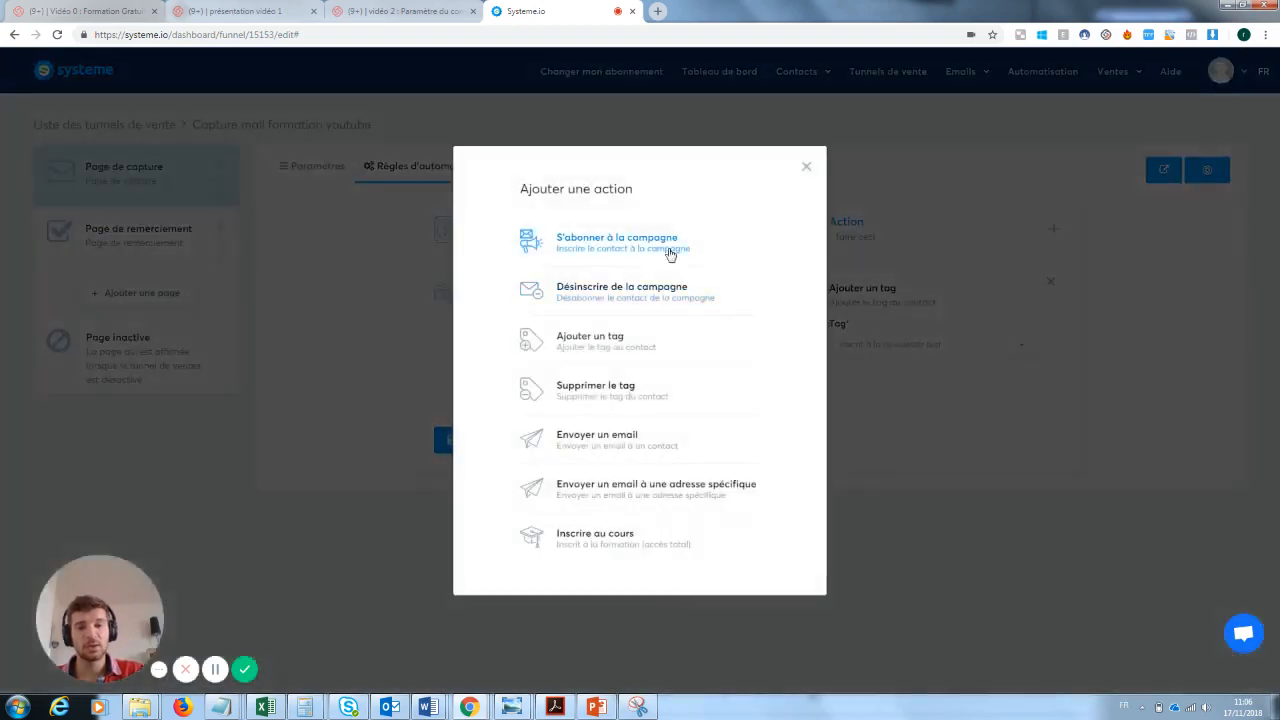
left_click(607, 447)
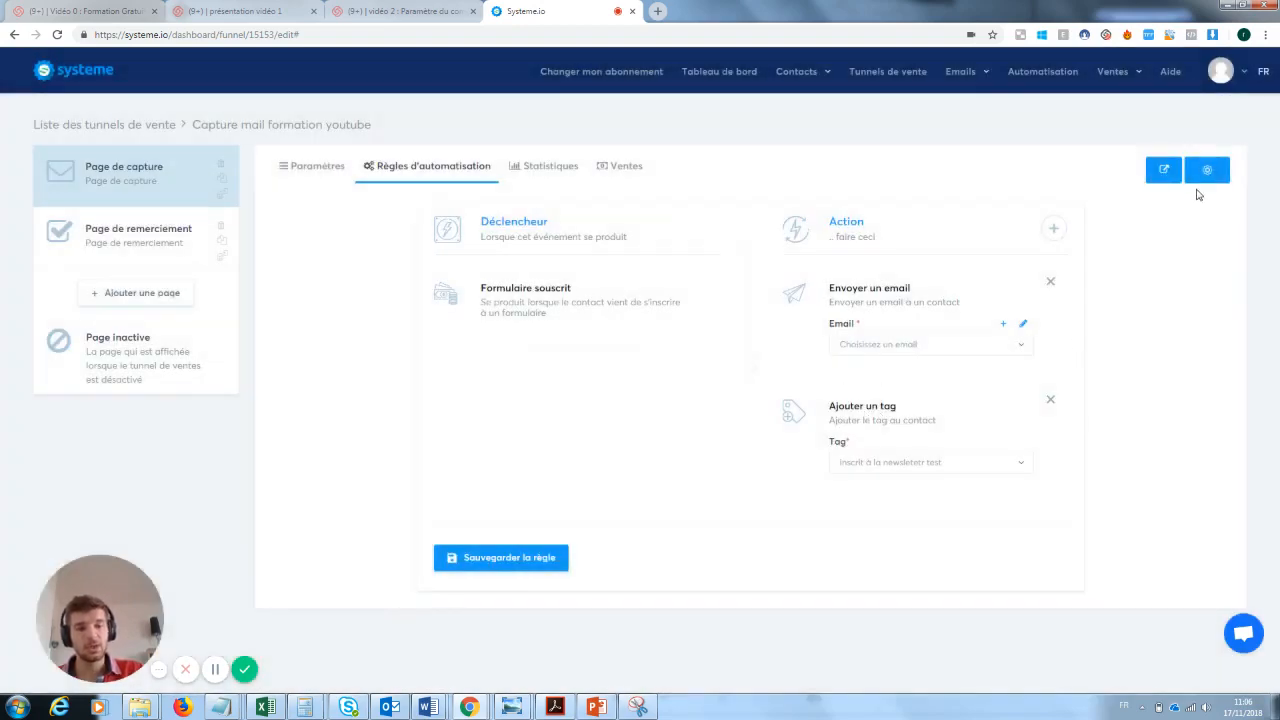
left_click(512, 560)
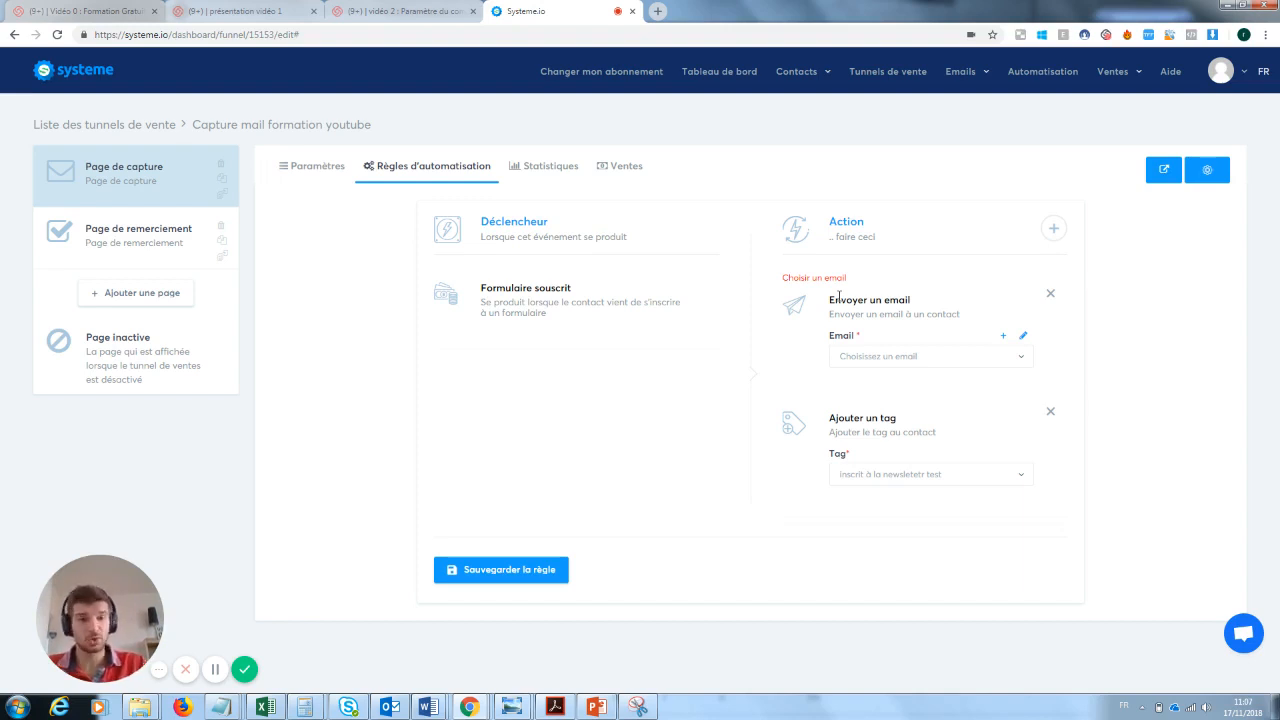
mouse_move(960, 71)
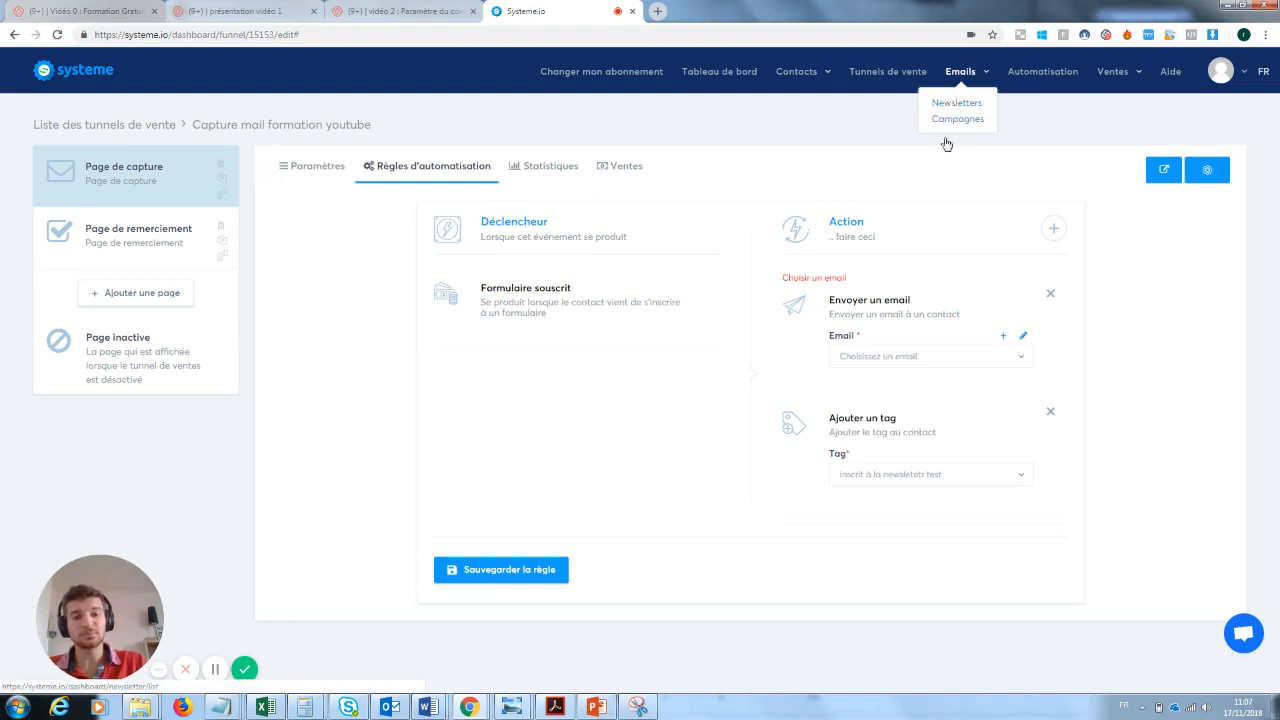
left_click(1049, 294)
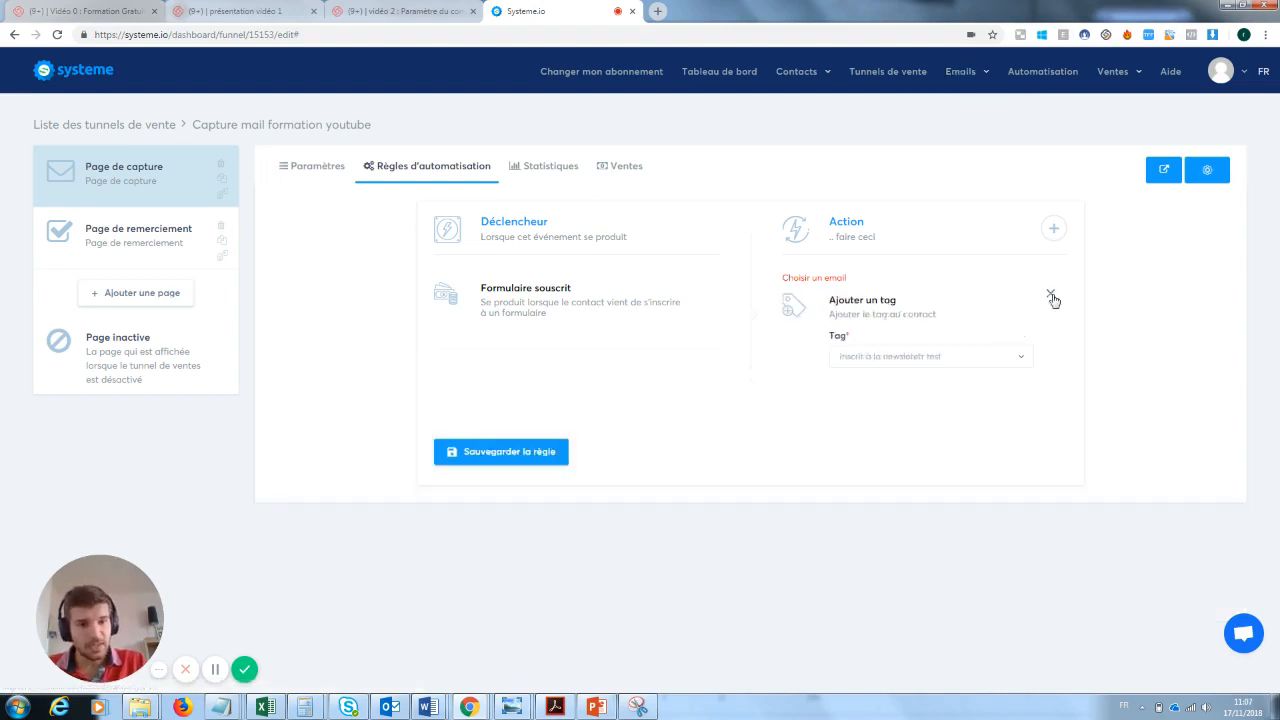
- Save the capture page's automation rule with only the "Ajouter un tag" action
left_click(488, 463)
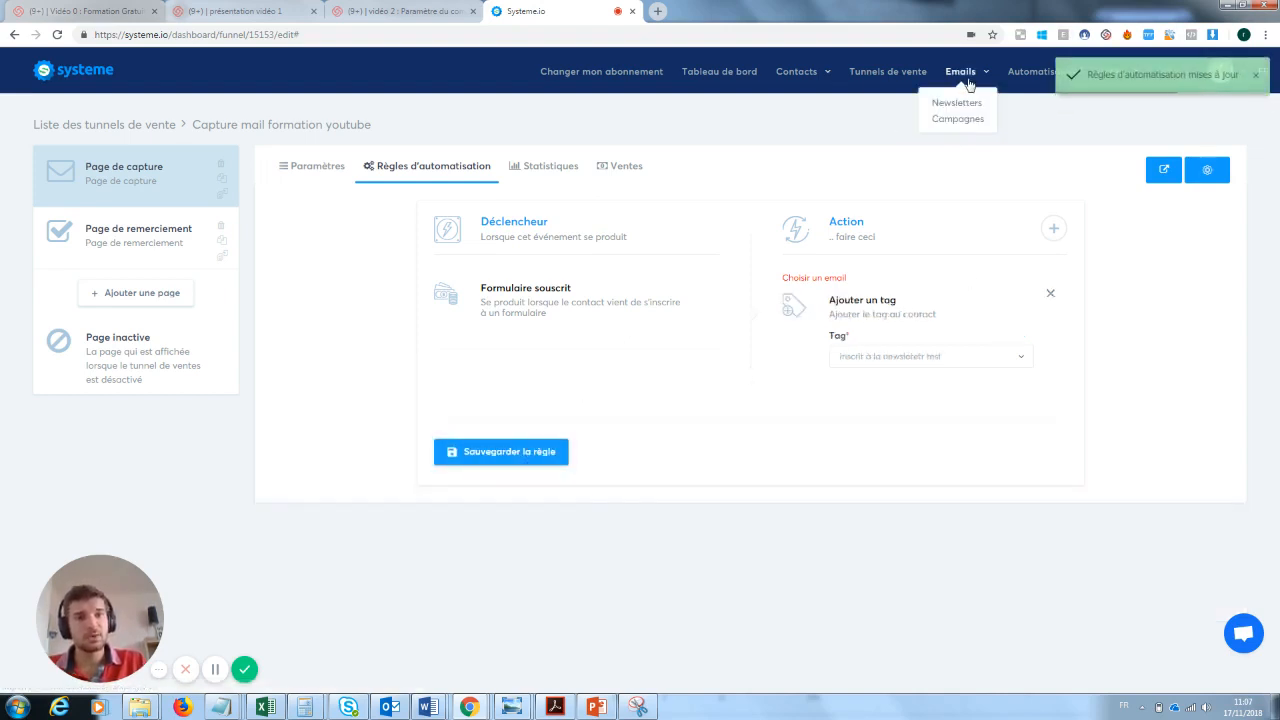
- Create a newsletter with "test" as its subject, sender name and body, and save it using the test-email option
left_click(960, 103)
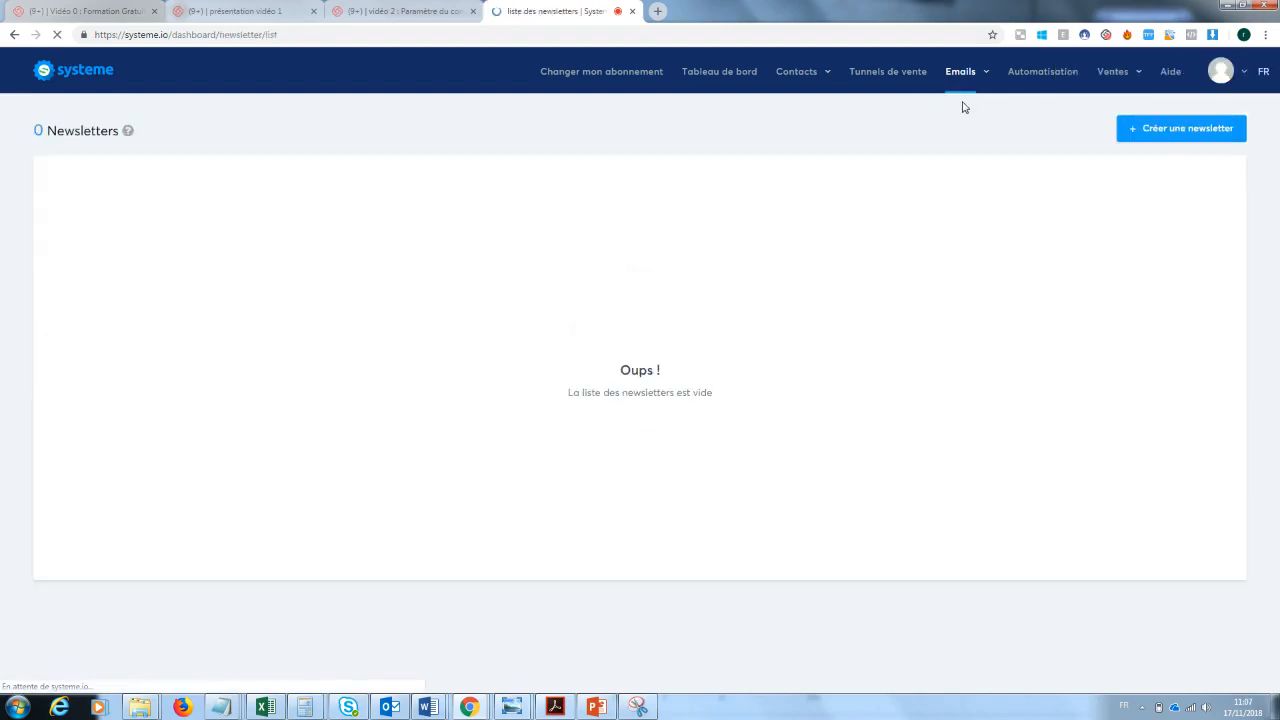
left_click(1190, 132)
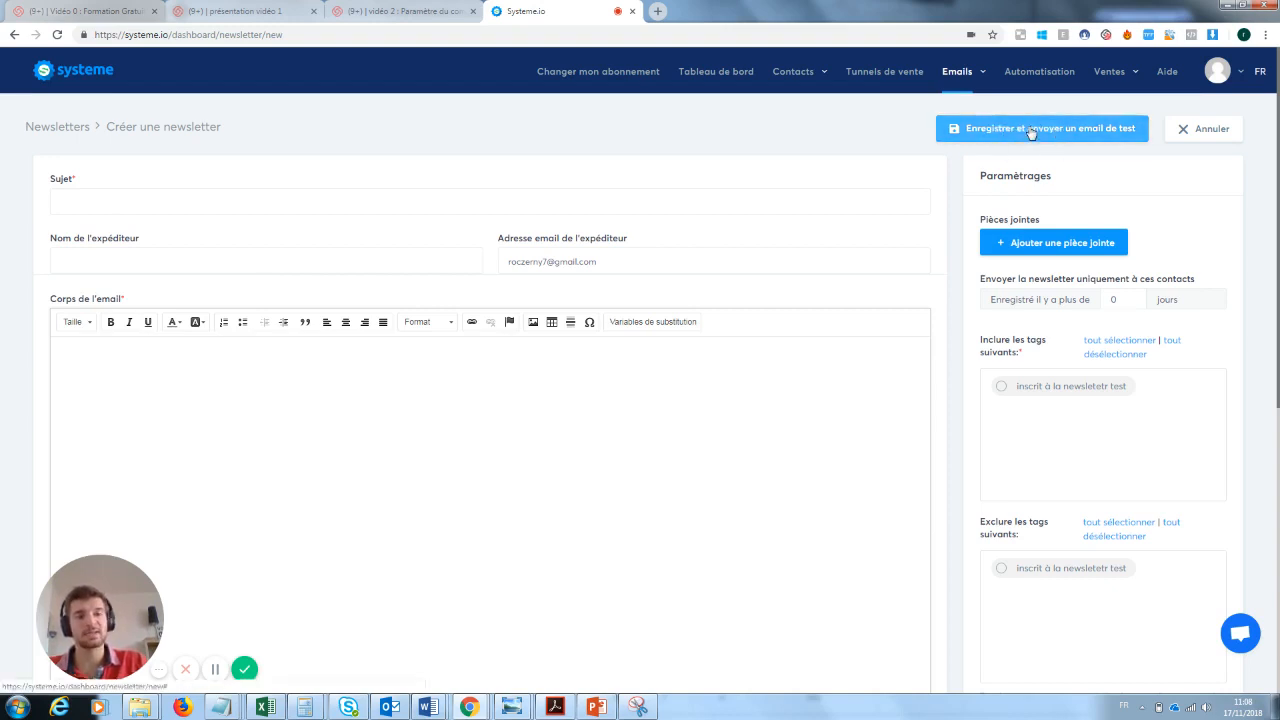
left_click(118, 200)
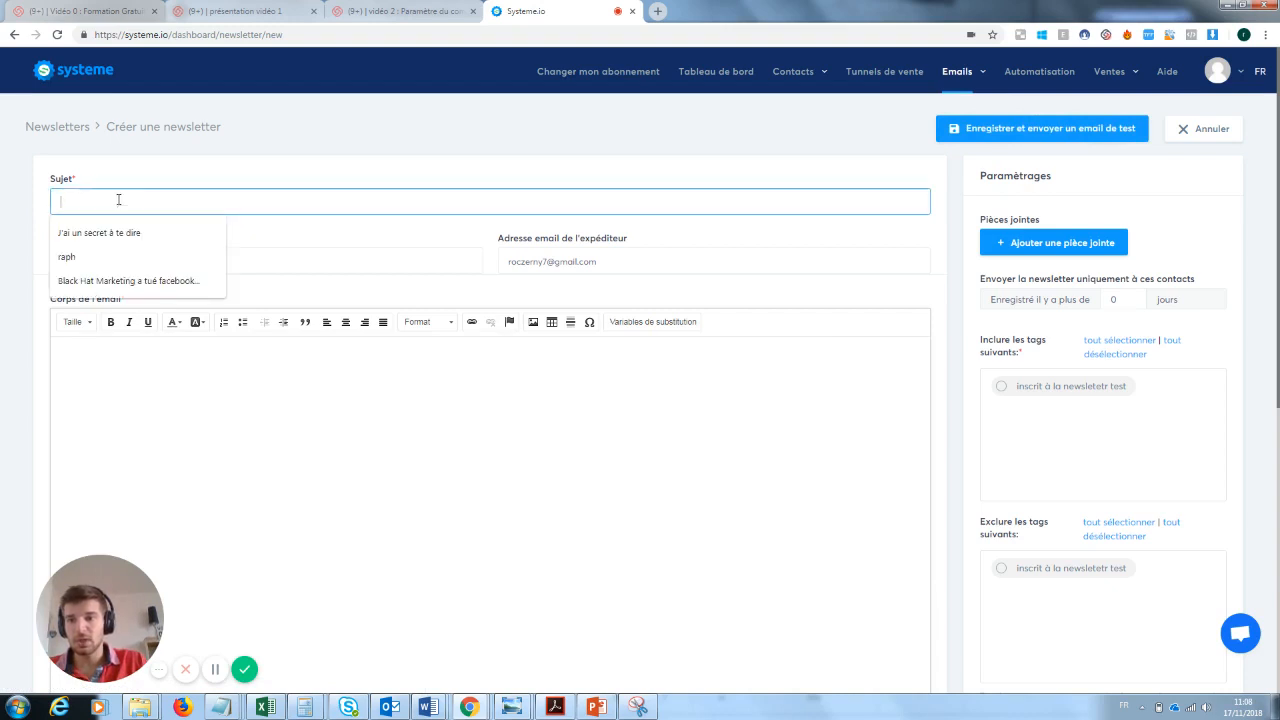
type("test")
key("Tab")
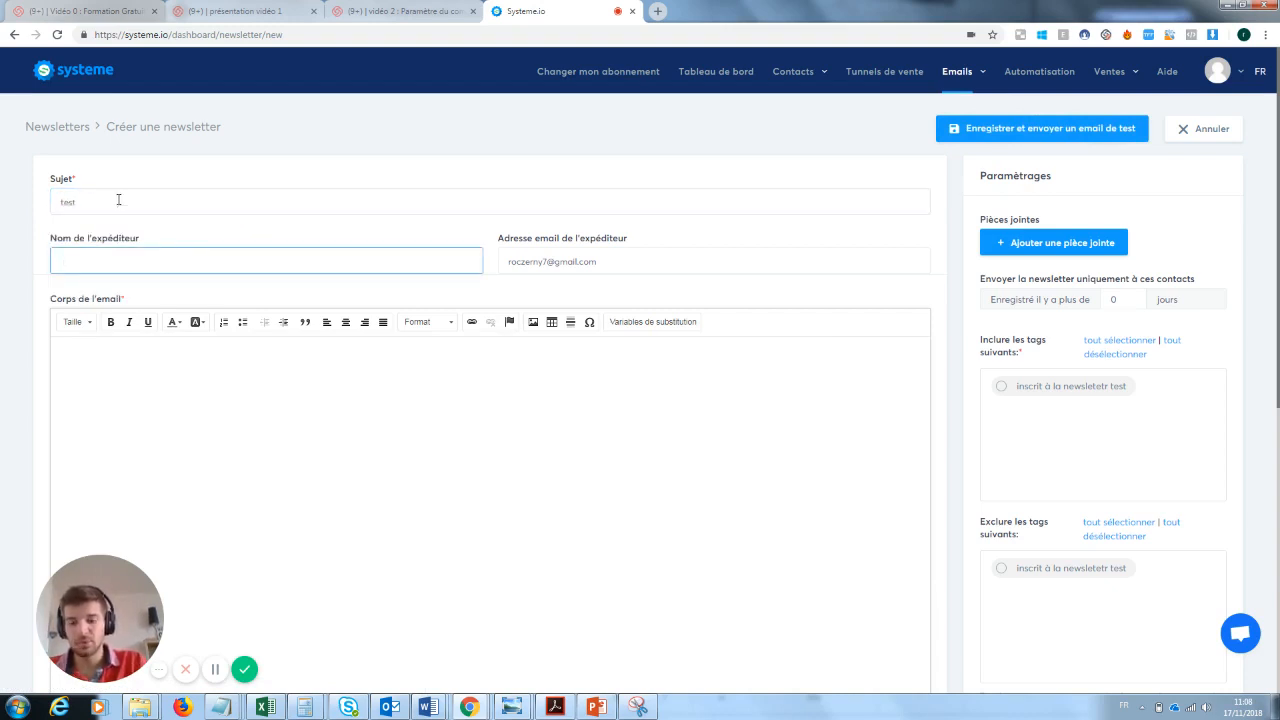
type("test")
key("Tab")
key("Tab")
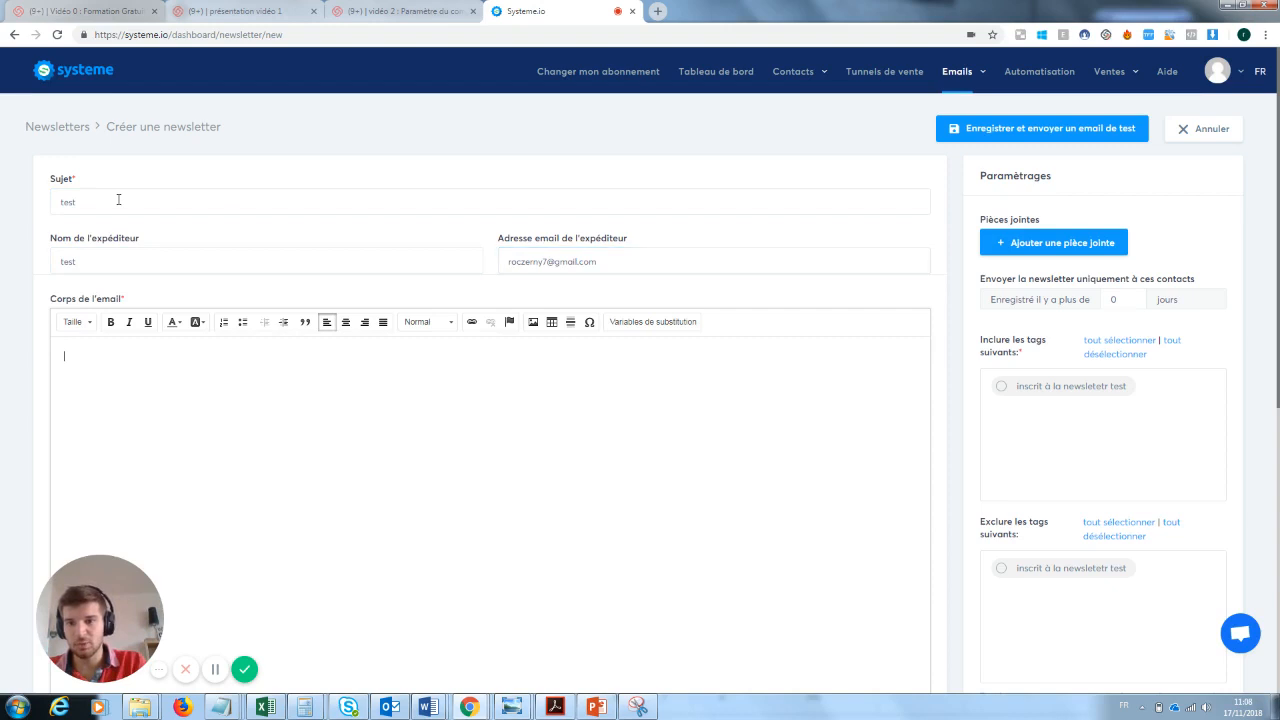
type("test")
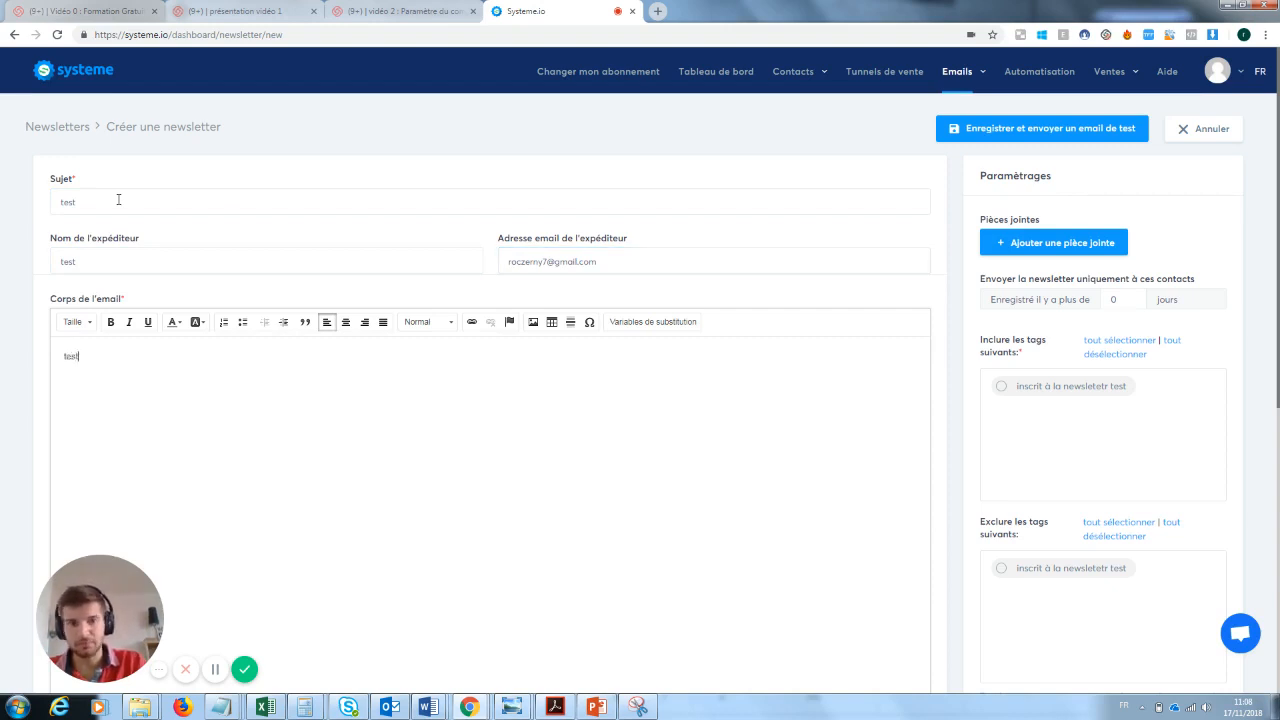
left_click(1052, 128)
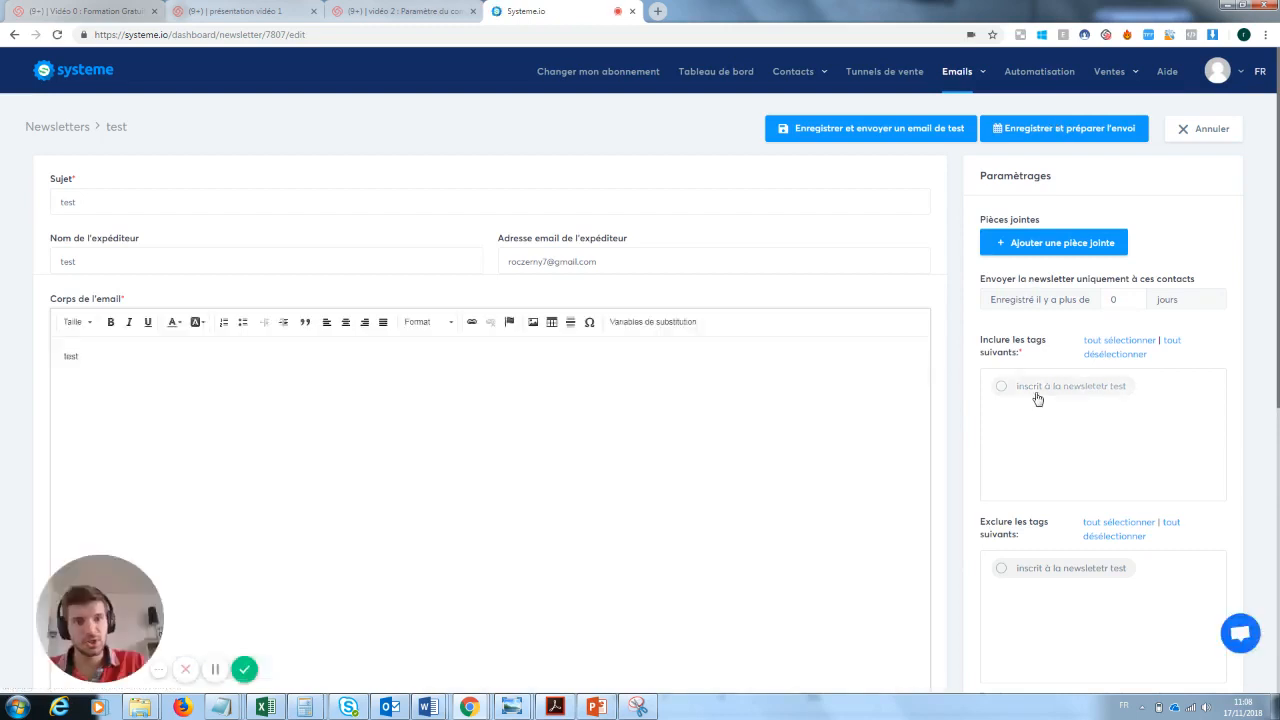
- Include the "inscrit à la newsletetr test" tag as the newsletter's recipients and send the newsletter immediately
left_click(1003, 390)
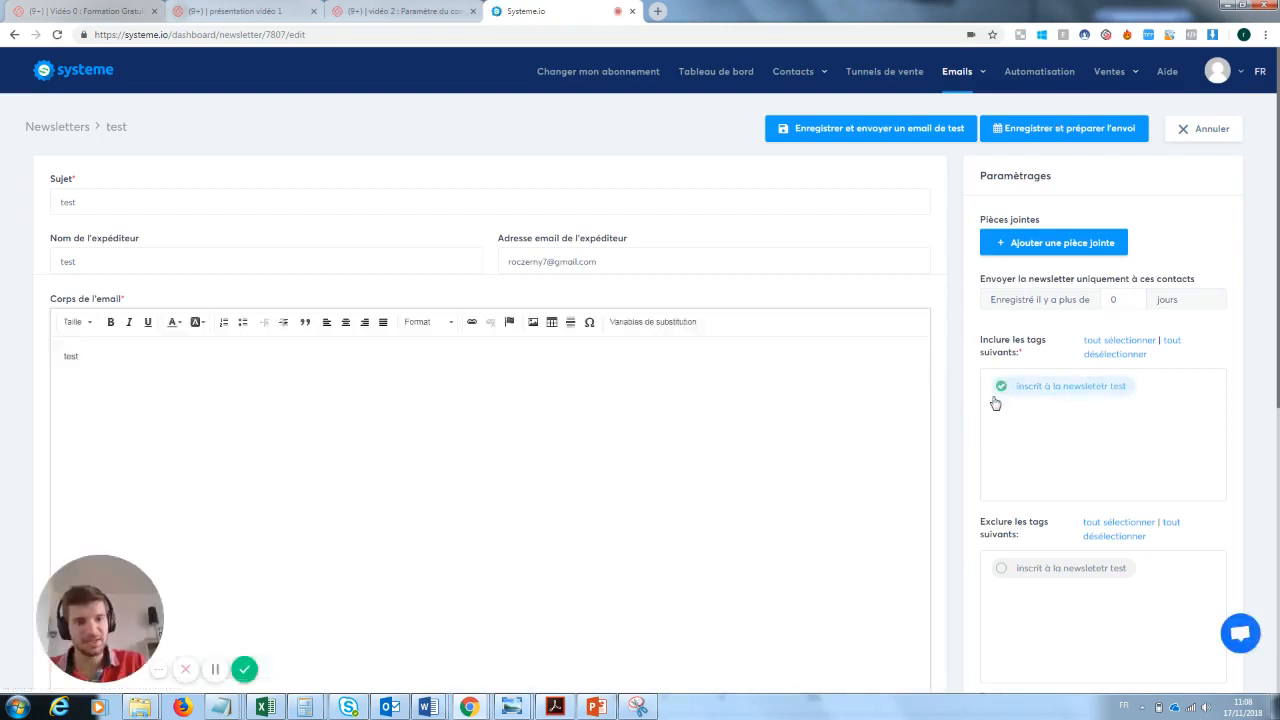
left_click(1030, 137)
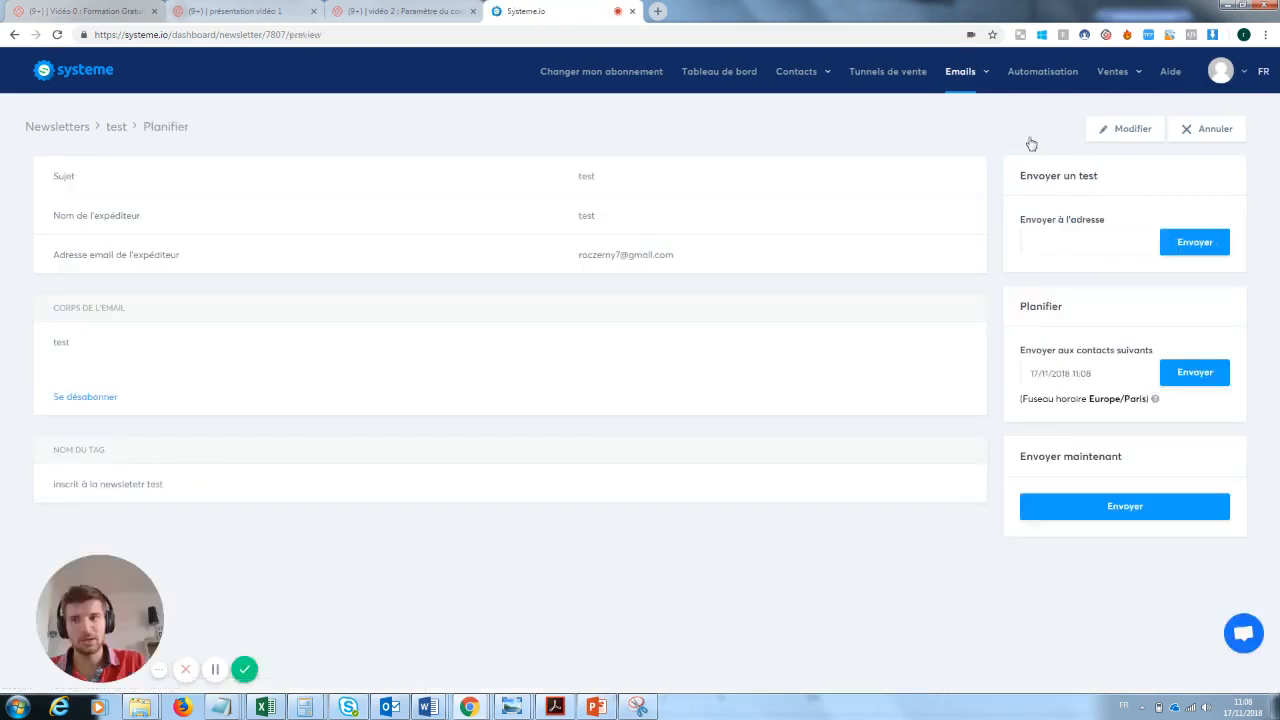
left_click(1145, 507)
left_click(600, 410)
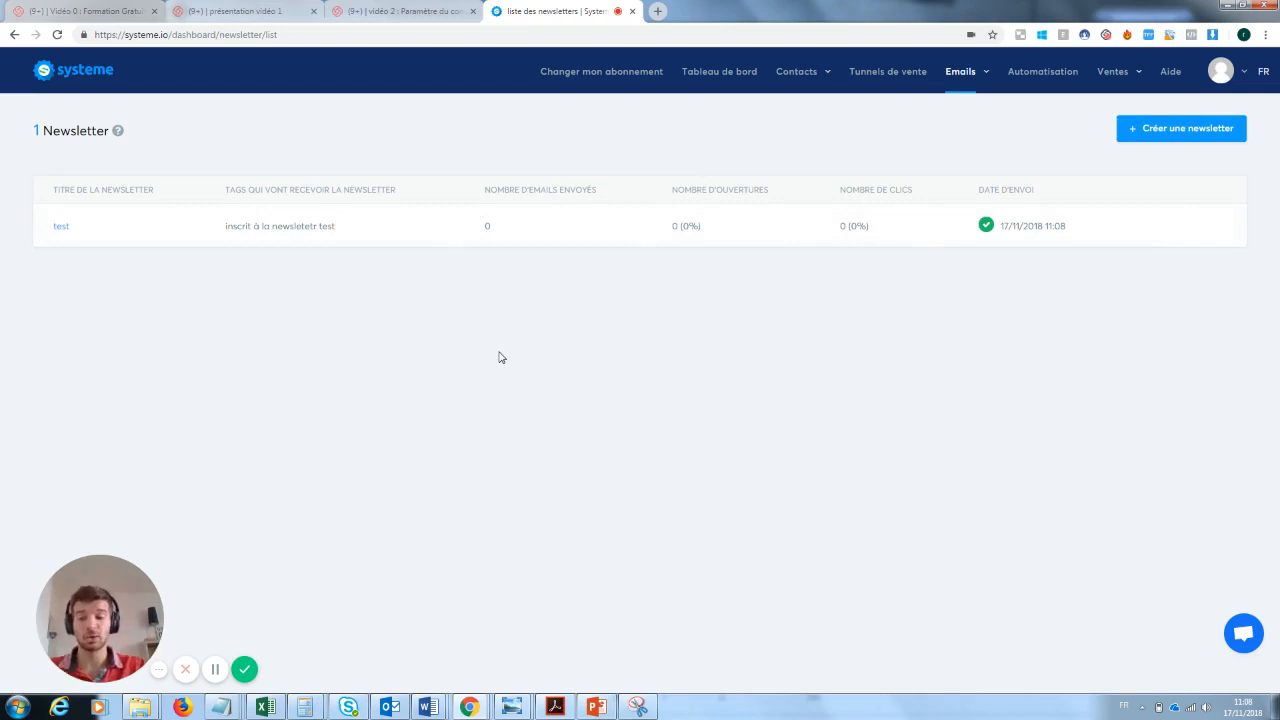
- Open the resend form for the "test" newsletter, clear its subject, and close the form without sending
mouse_move(1148, 232)
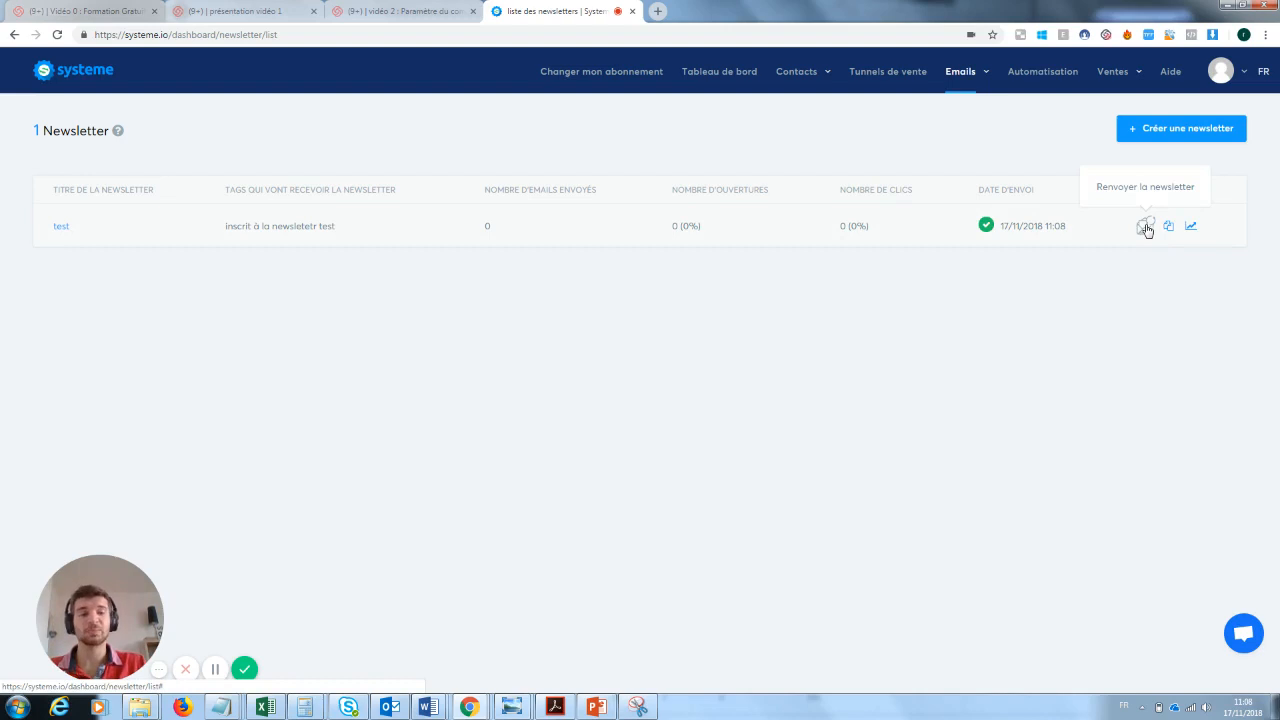
left_click(1146, 228)
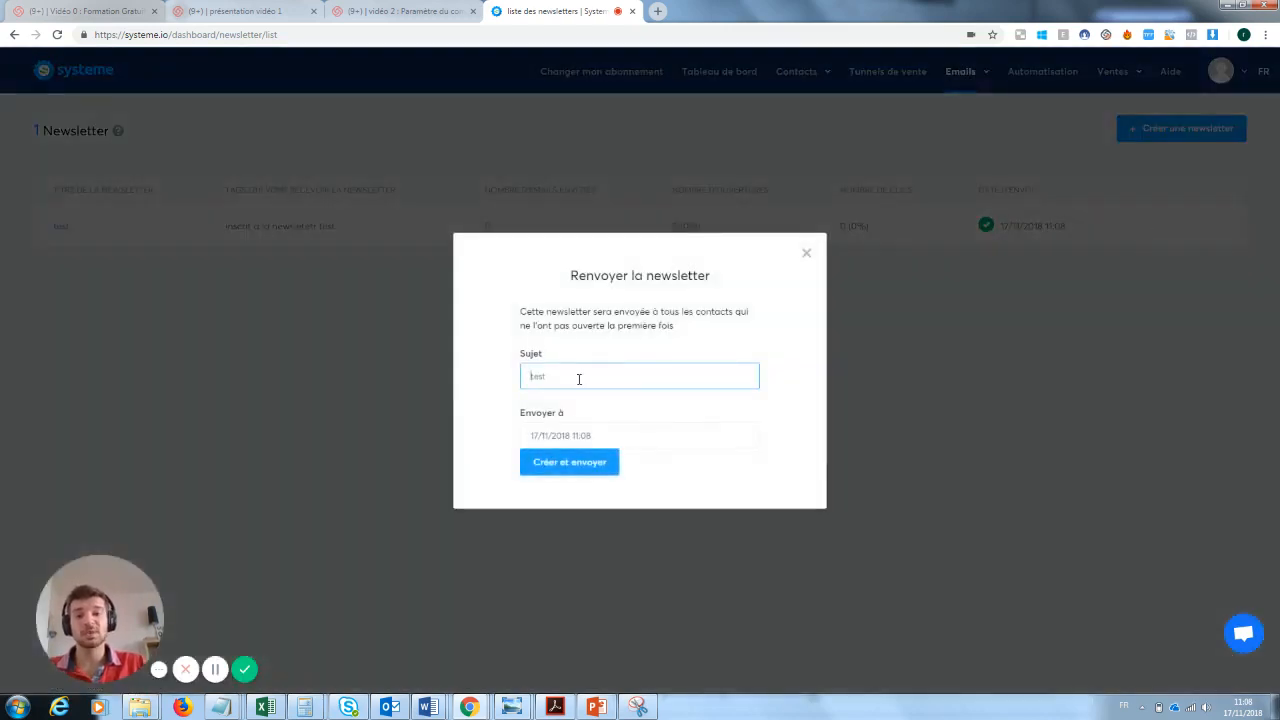
left_click_drag(577, 374, 529, 376)
key("BackSpace")
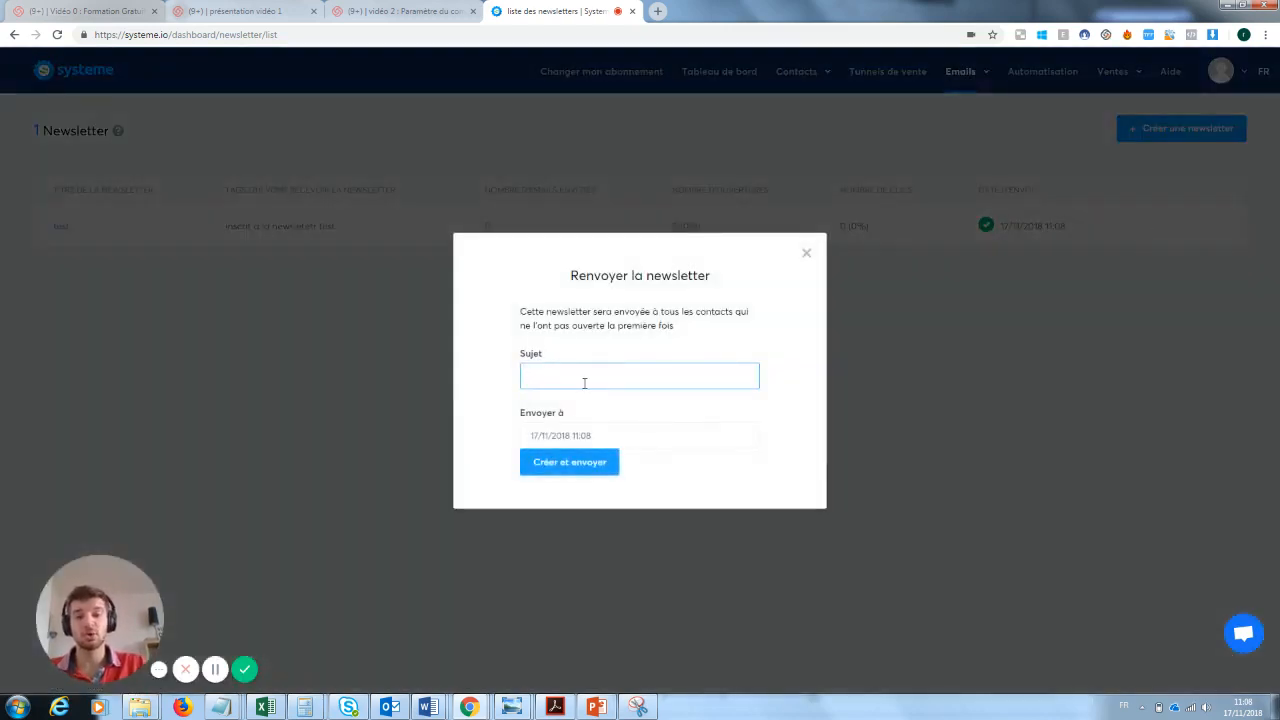
left_click(806, 253)
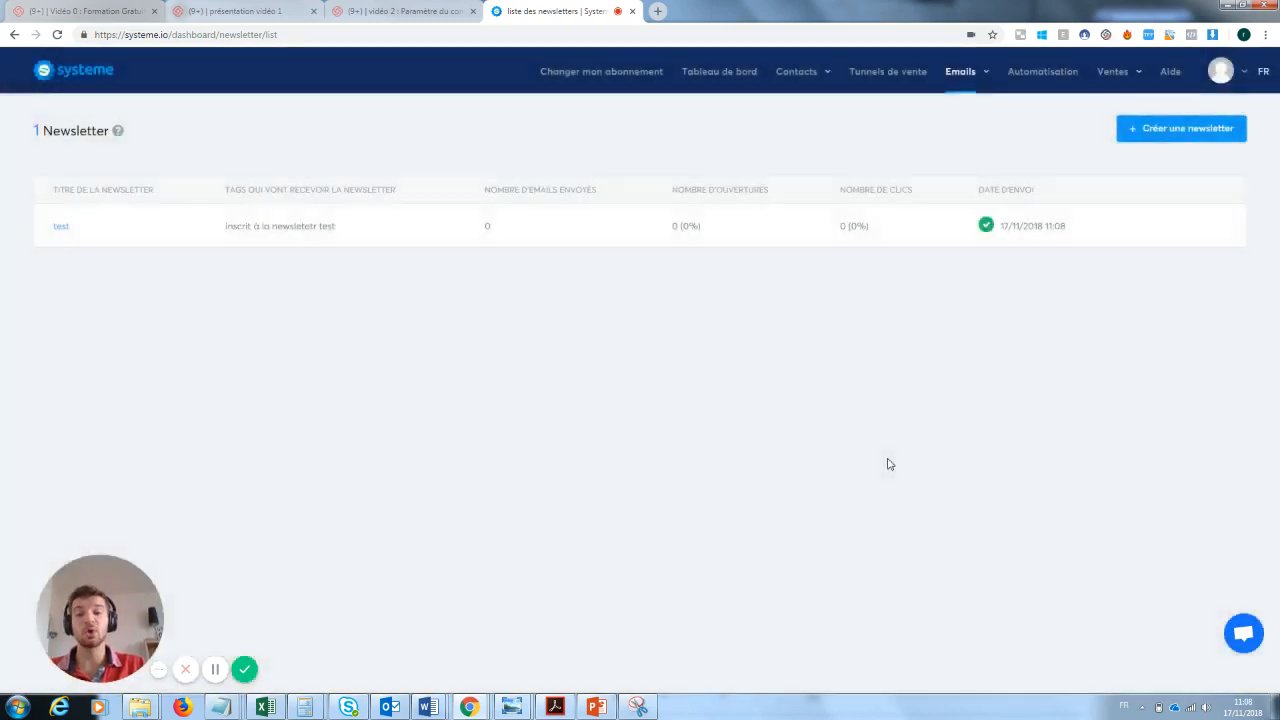